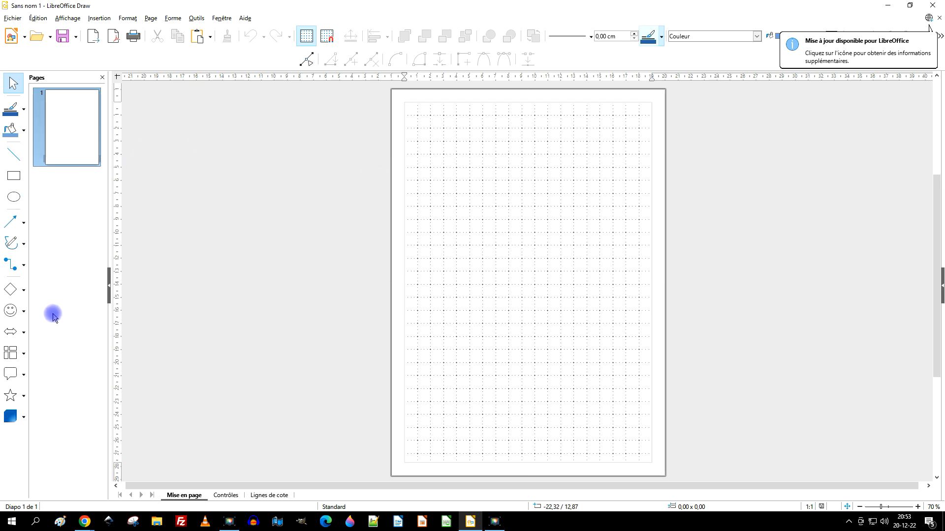
- Draw an isosceles triangle about 5.37 cm wide and 5.52 cm high in the upper part of the page
click(24, 292)
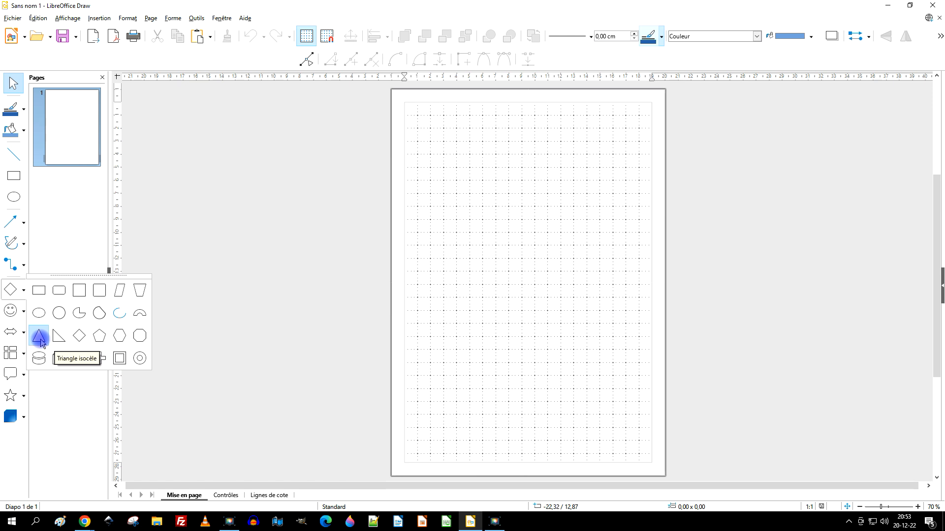
click(39, 338)
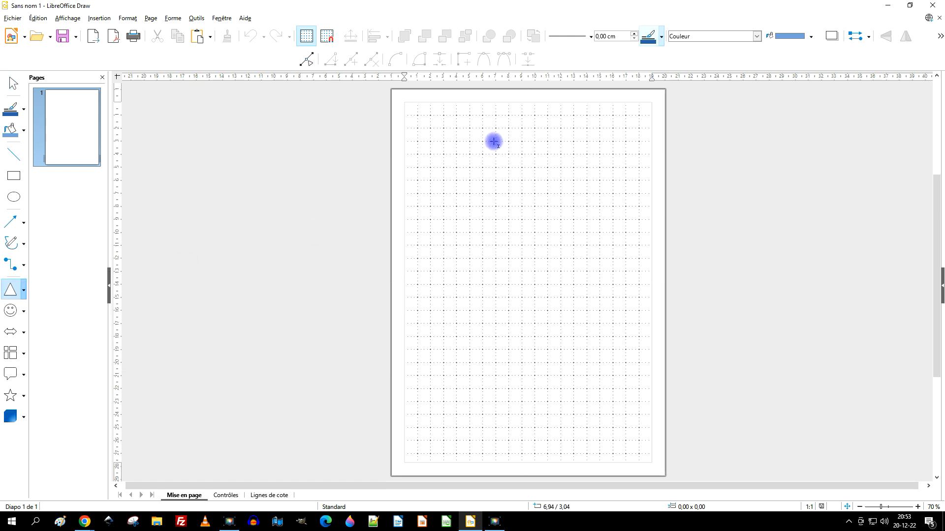
drag(508, 145, 528, 201)
click(531, 175)
double_click(530, 179)
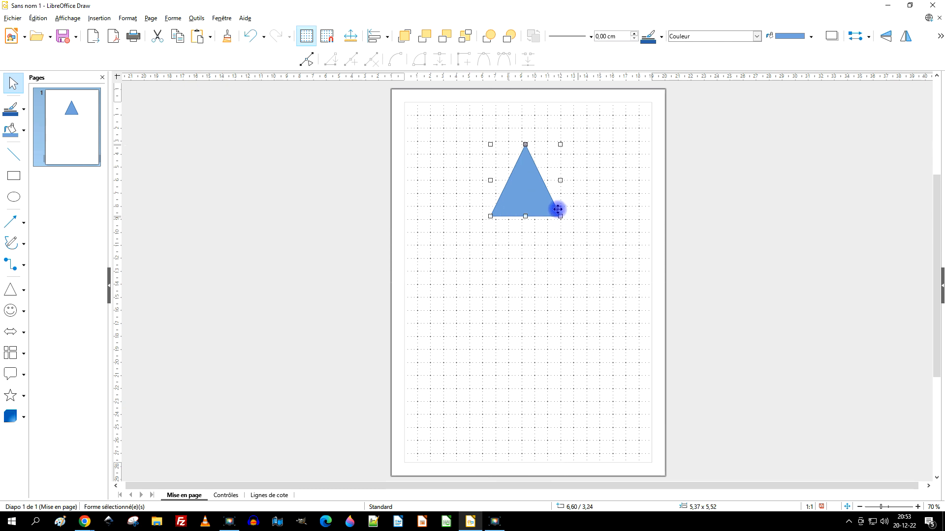
- Choose the Lumière néon gradient as the triangle's fill, with Citron vert as its destination colour
scroll(564, 177, up, 5)
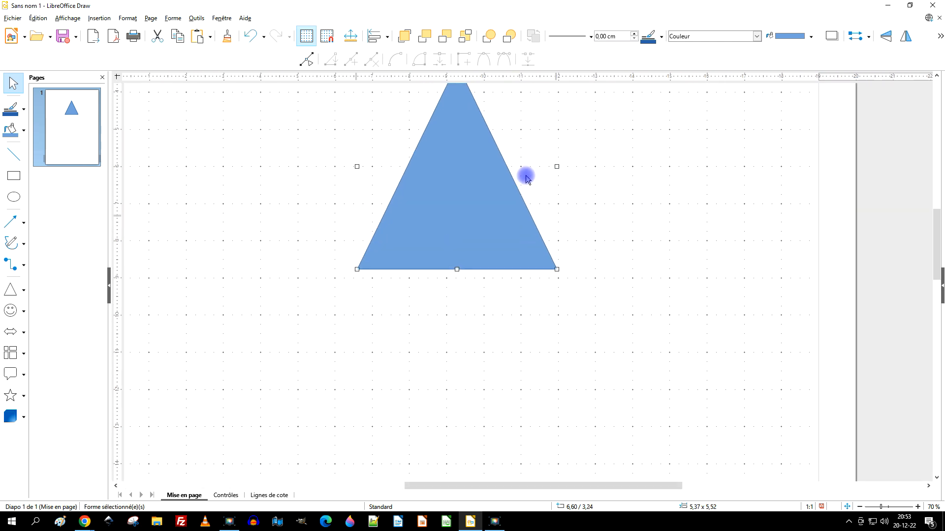
right_click(451, 247)
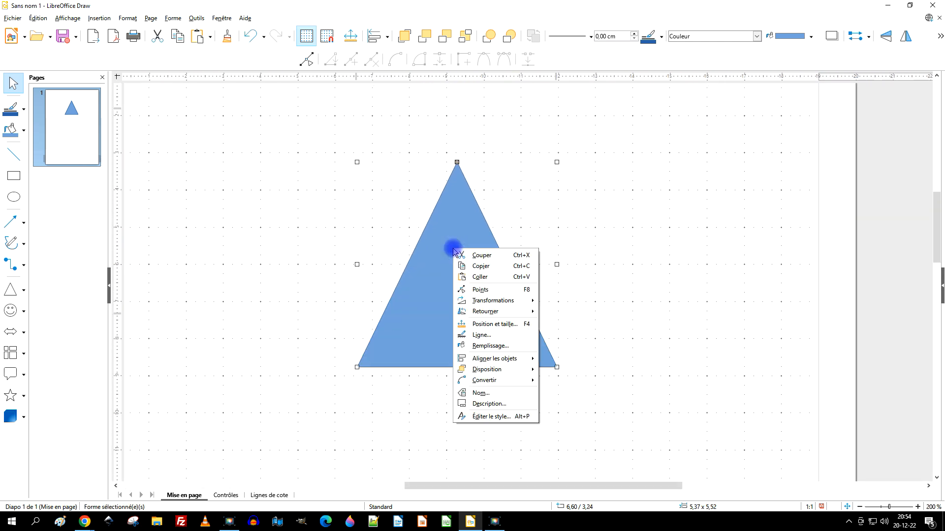
click(501, 347)
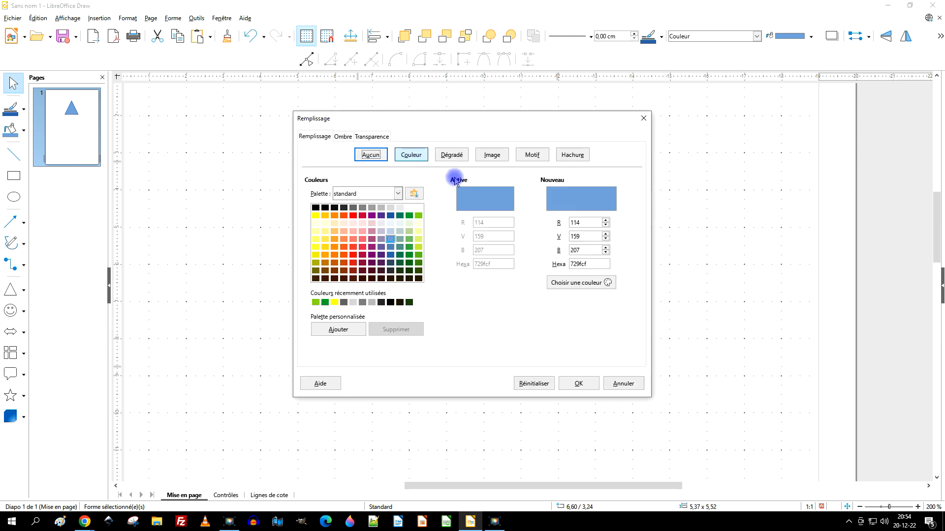
click(452, 156)
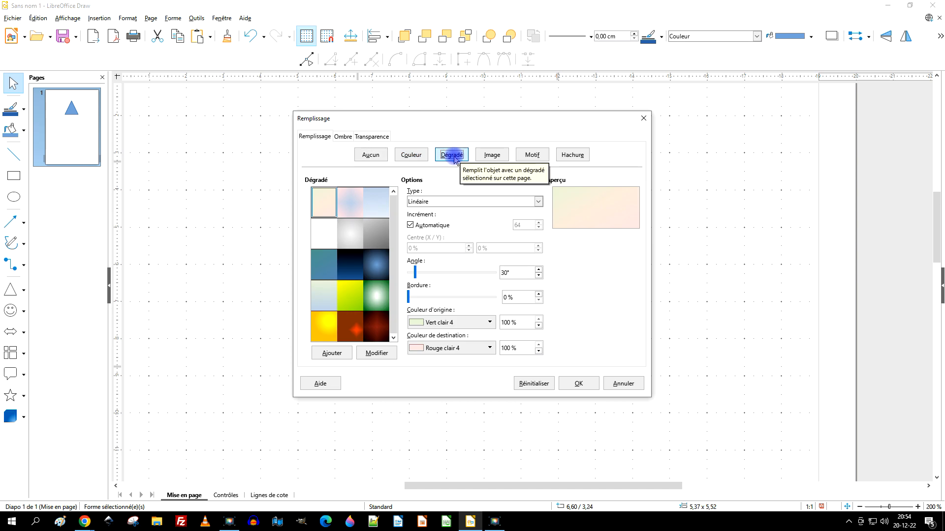
click(372, 295)
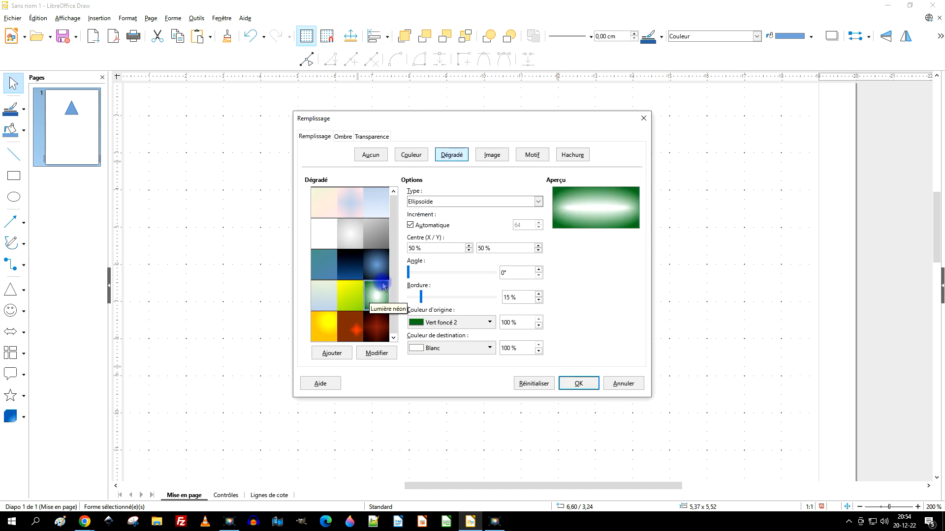
click(447, 349)
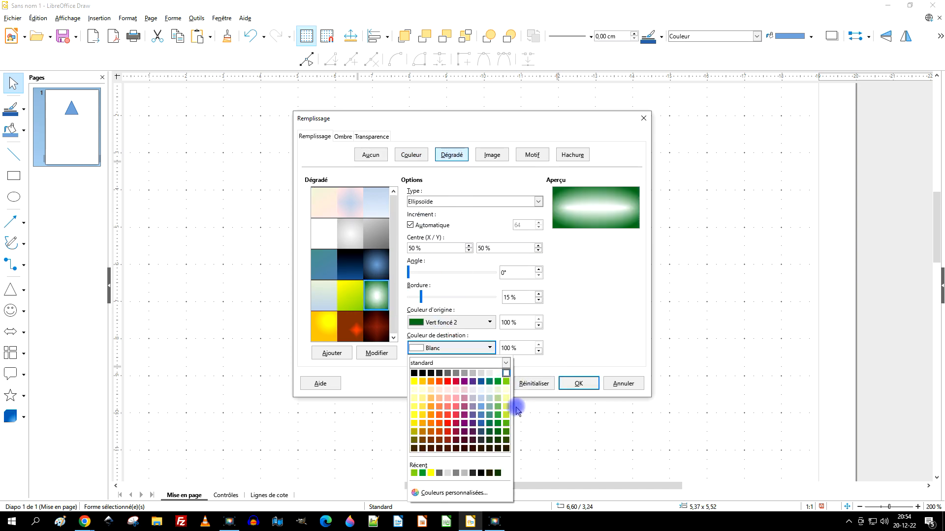
click(506, 381)
- Make the triangle's gradient Linéaire with an angle of about 94° and apply the fill
click(455, 199)
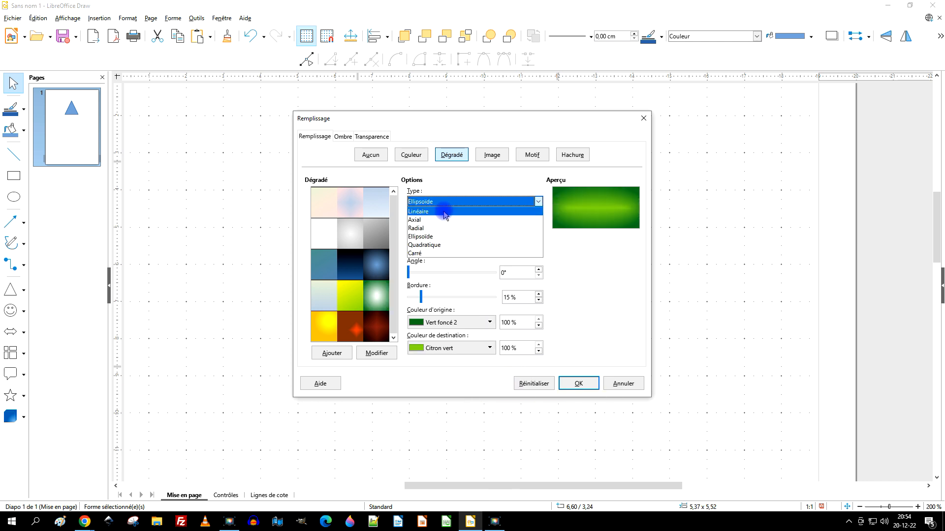
click(444, 212)
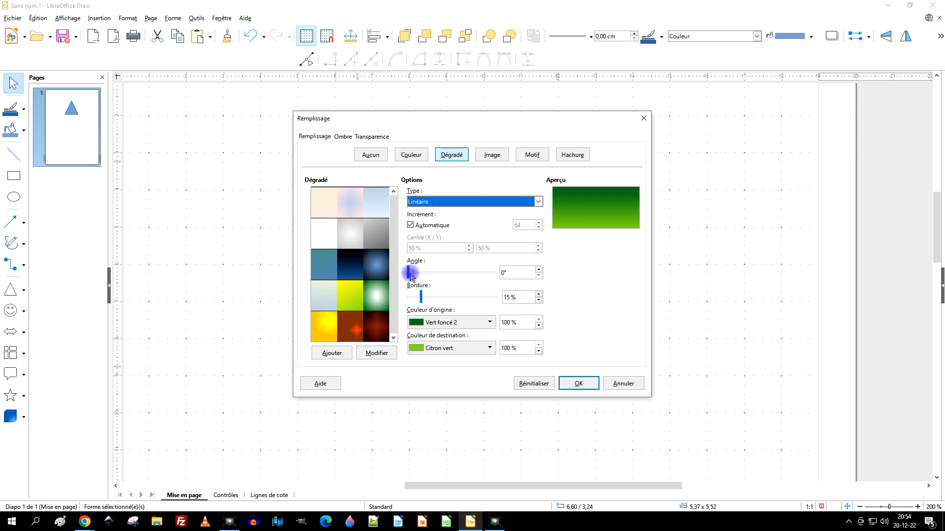
drag(411, 275, 426, 275)
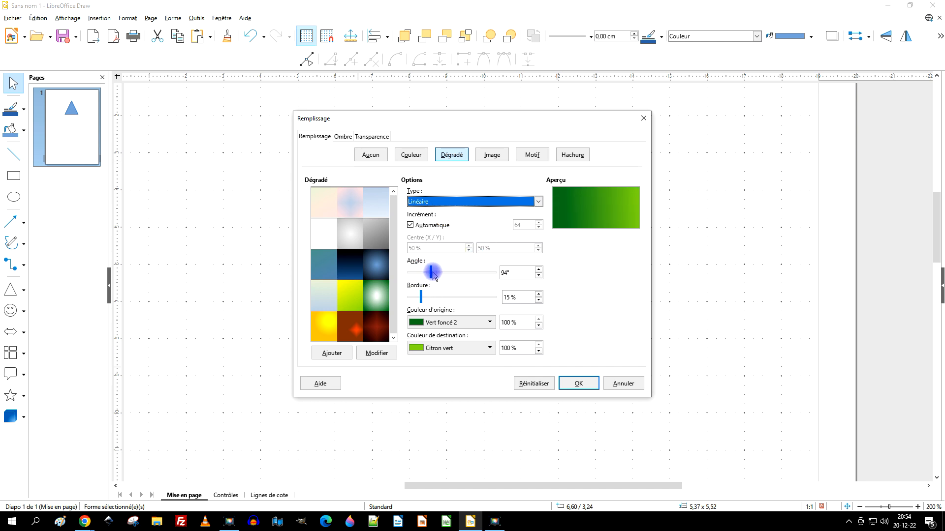
click(572, 384)
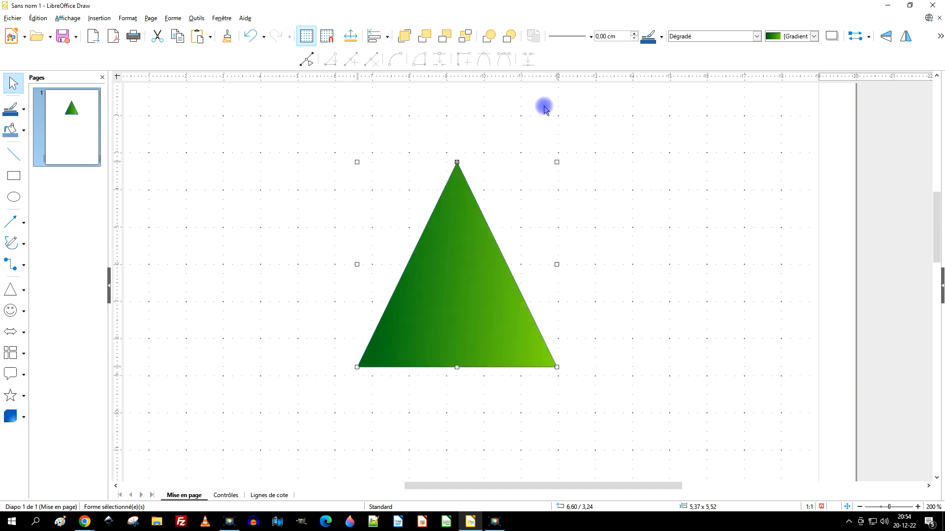
right_click(451, 247)
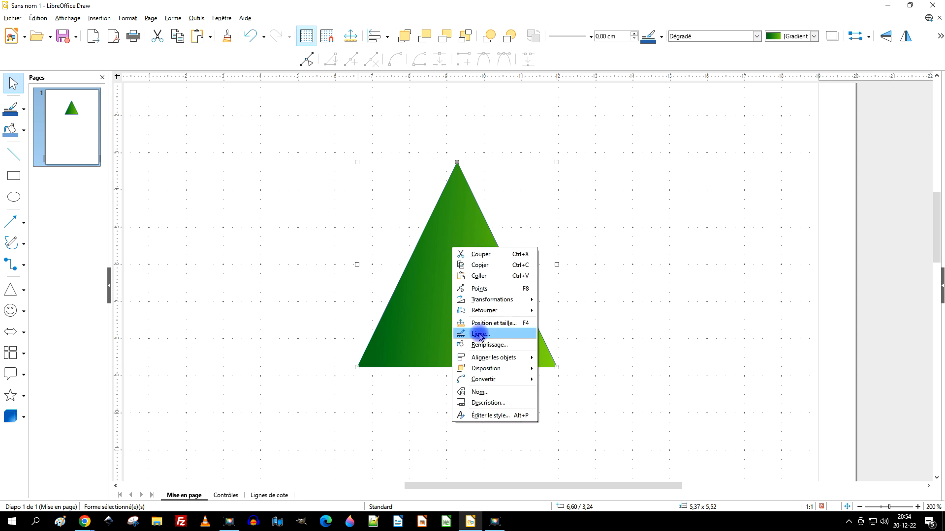
click(618, 7)
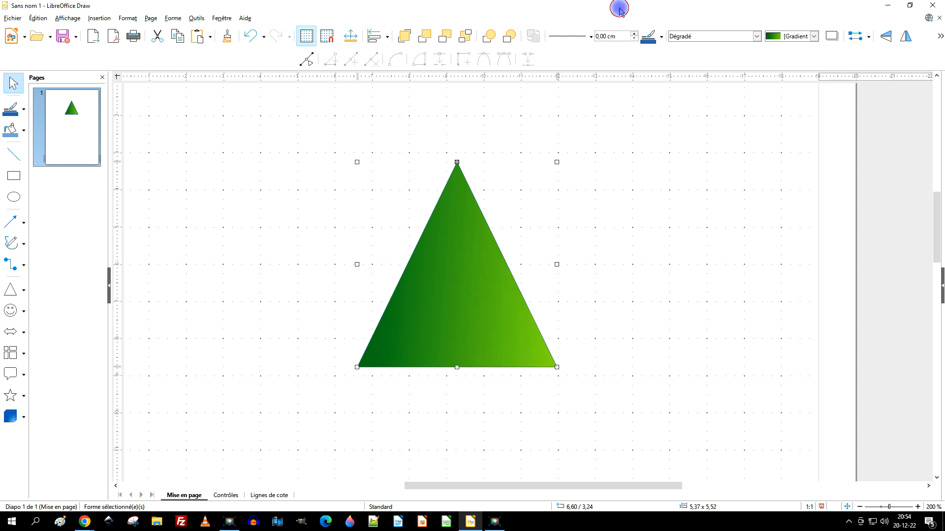
click(690, 37)
click(689, 24)
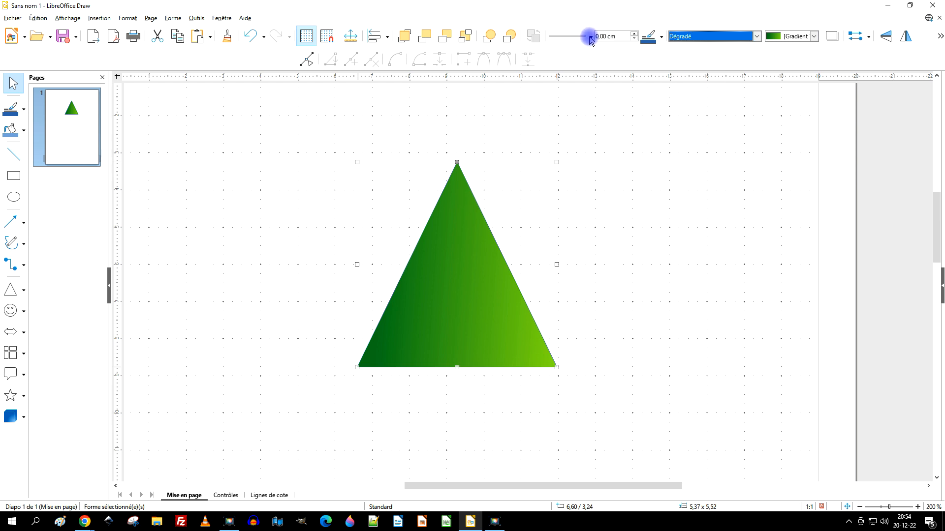
click(590, 39)
click(592, 33)
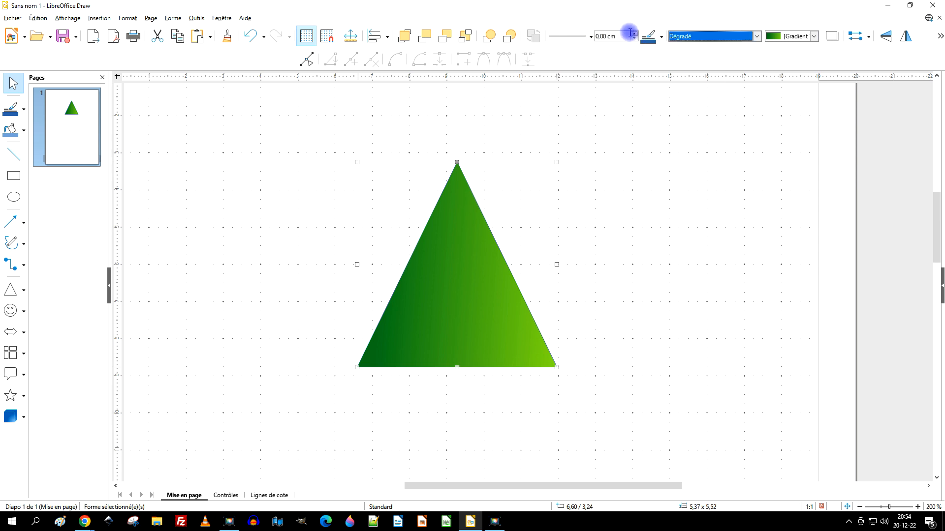
- Set the triangle's outline width to 0,10 cm and colour the outline teal
click(633, 34)
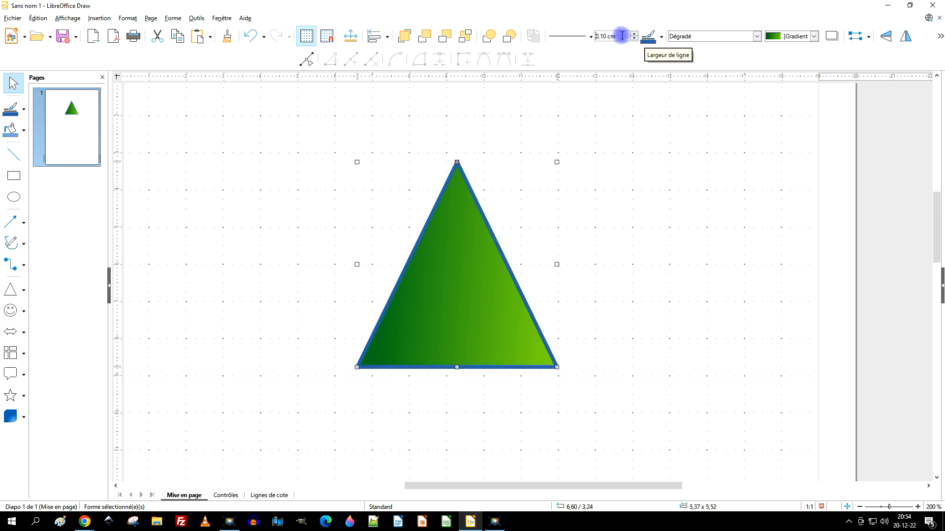
click(661, 36)
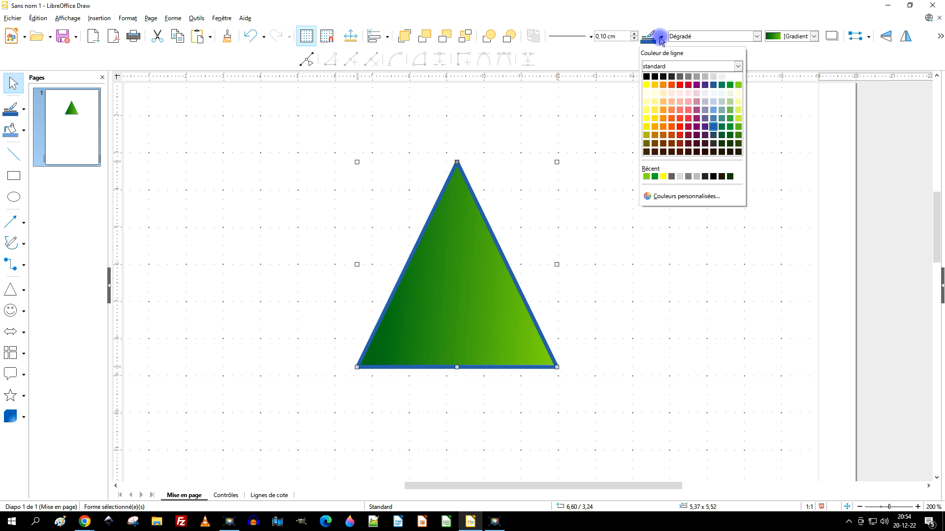
click(723, 86)
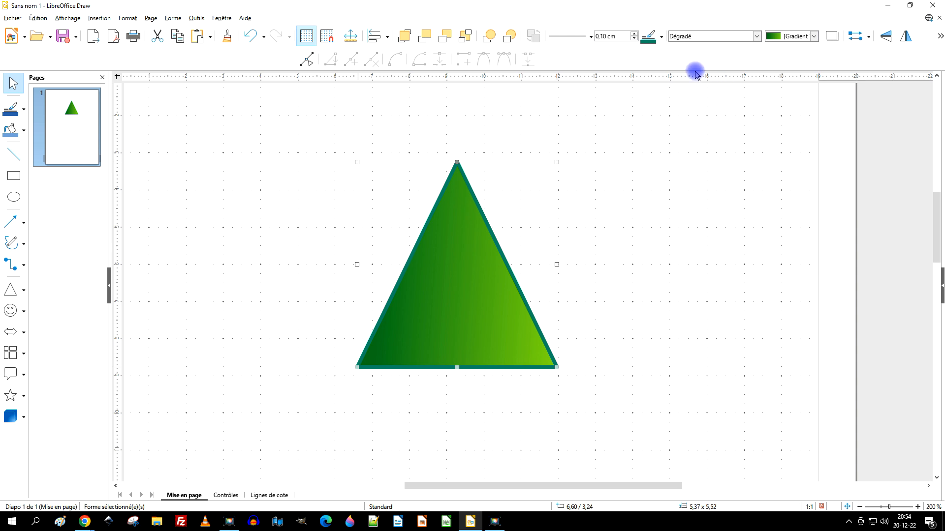
- Recolour the triangle's outline very dark green, set its width to 0,05 cm, and deselect the triangle
click(661, 37)
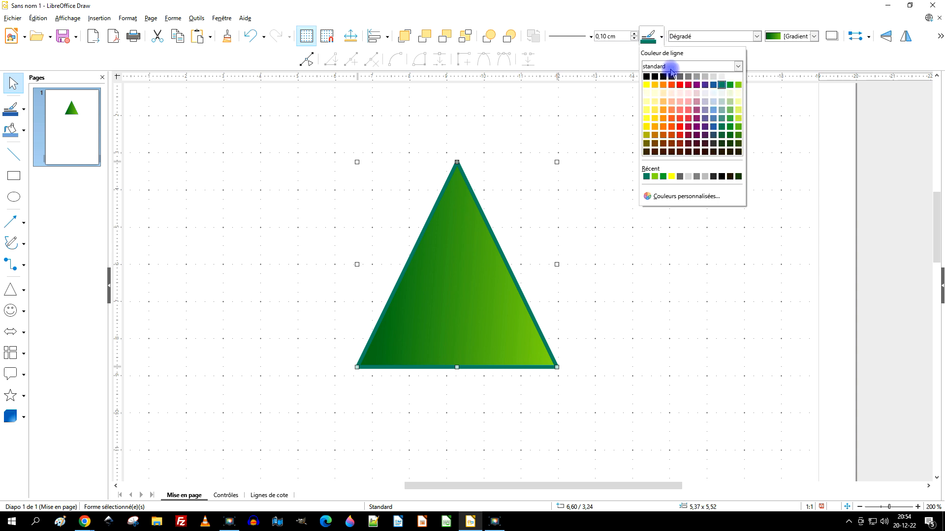
click(732, 144)
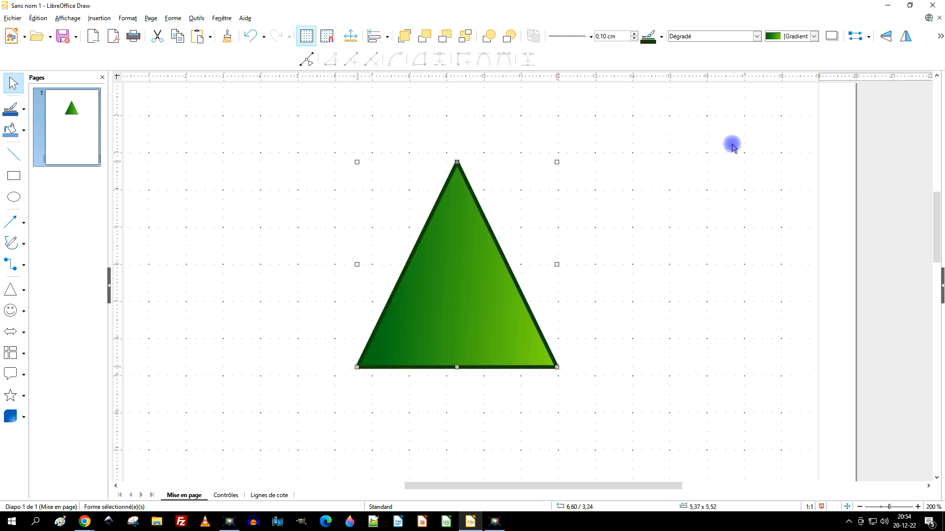
triple_click(615, 35)
text(0,05)
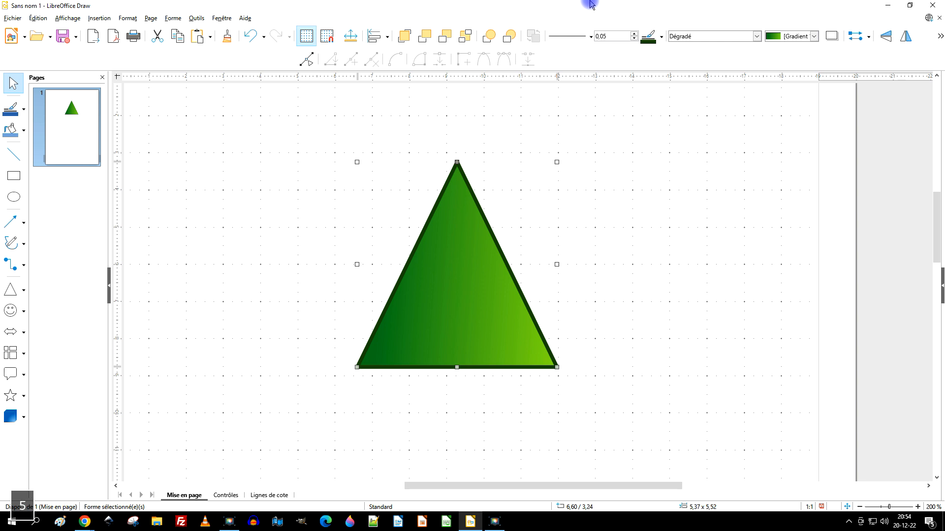
key(Return)
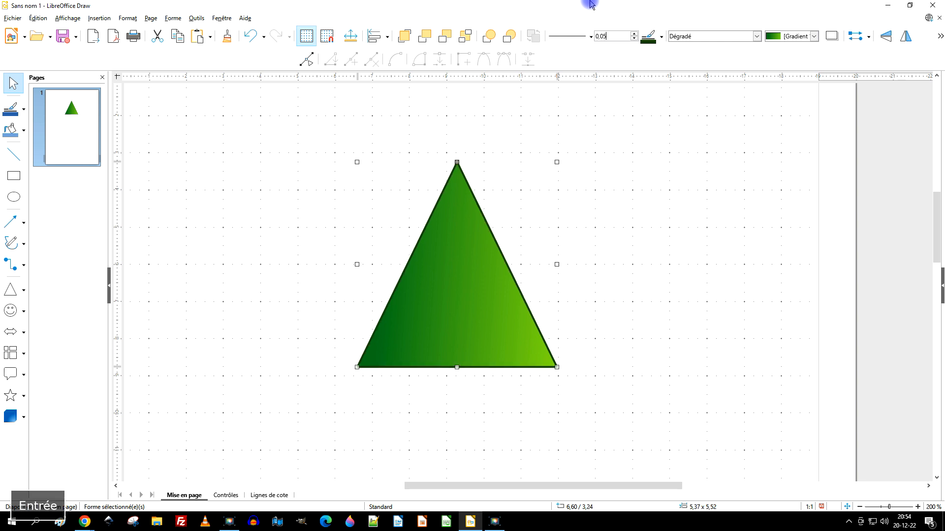
click(624, 196)
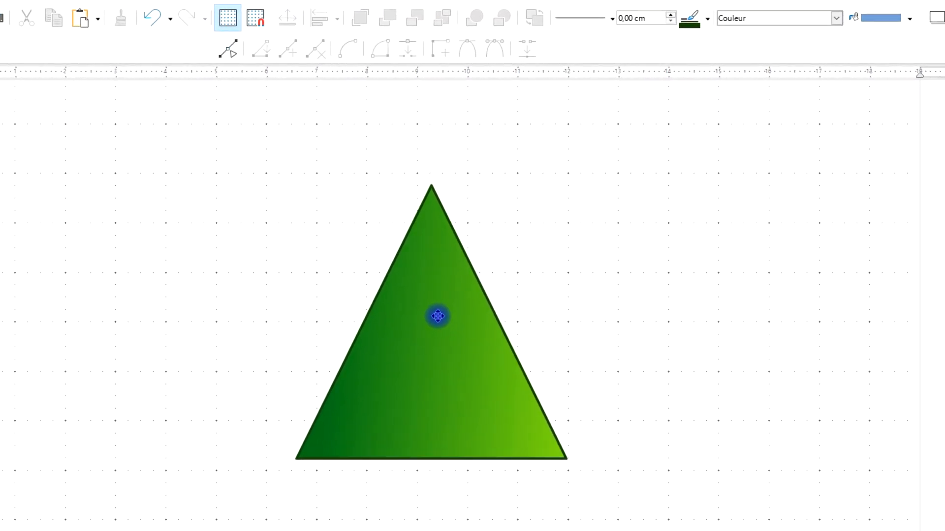
- Convert the triangle to a curve and turn on point editing for it
right_click(434, 295)
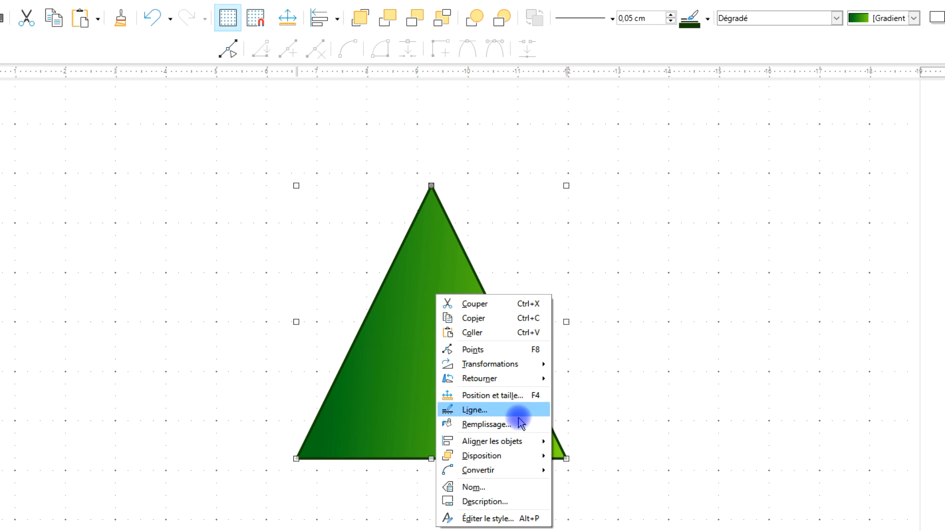
mouse_move(500, 468)
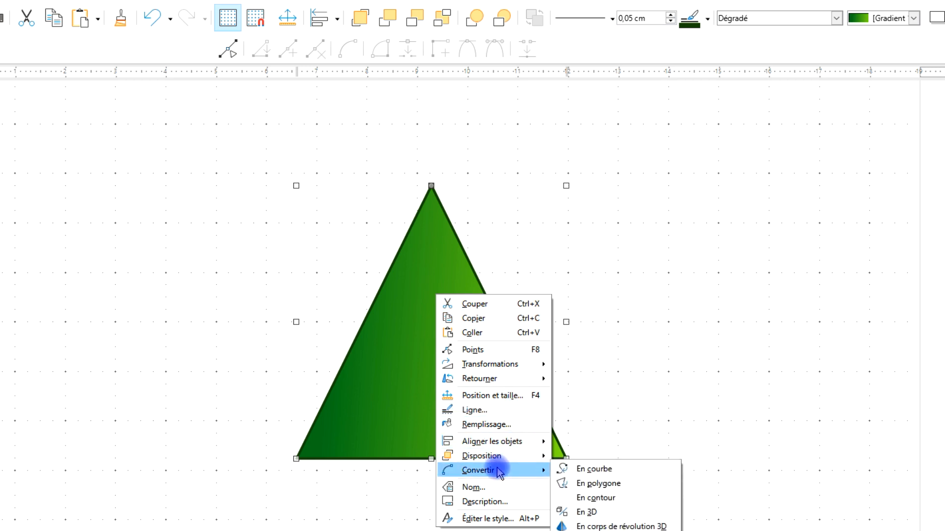
click(593, 469)
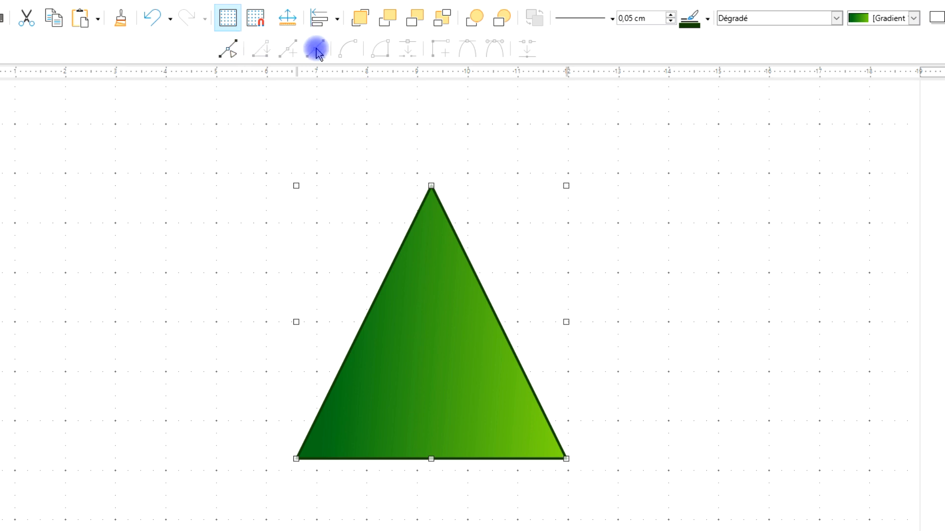
right_click(231, 49)
click(227, 51)
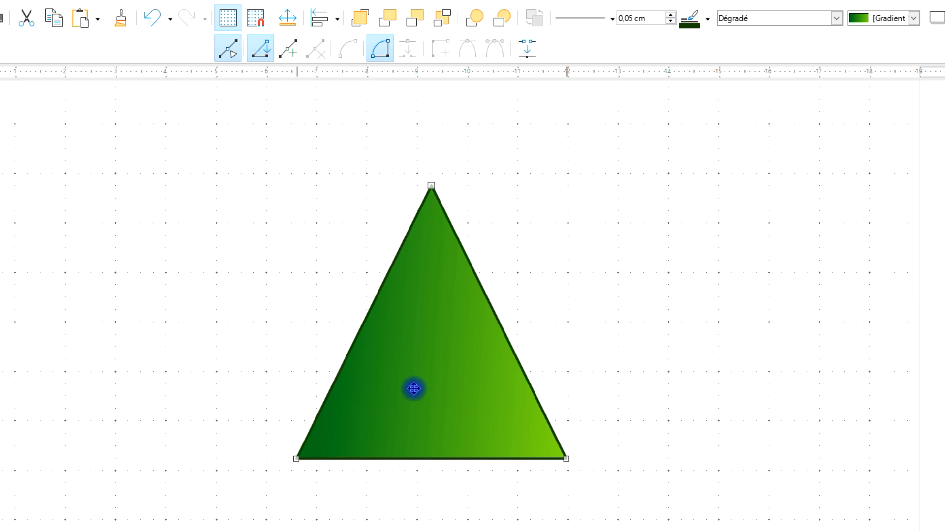
- Insert a point at the middle of the triangle's bottom edge and pull it slightly down so the base bulges
click(284, 55)
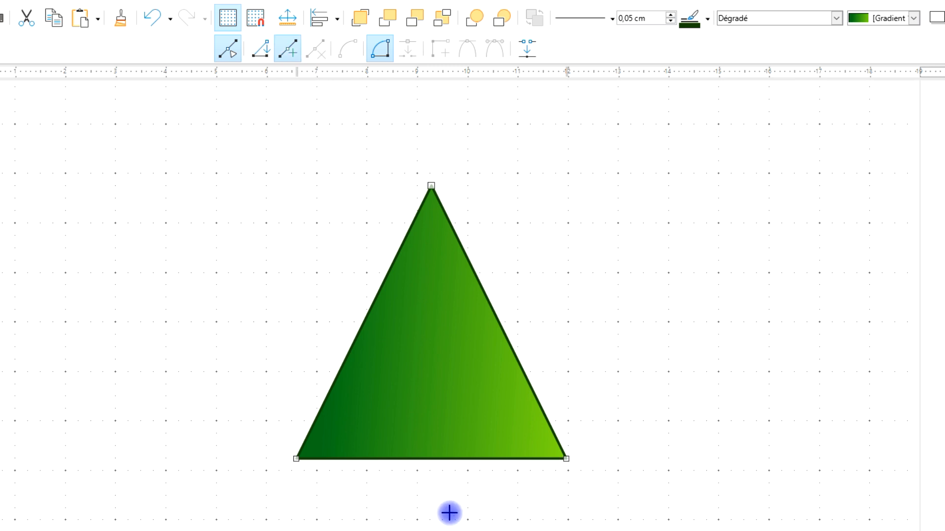
ctrl+scroll(473, 494, up, 2)
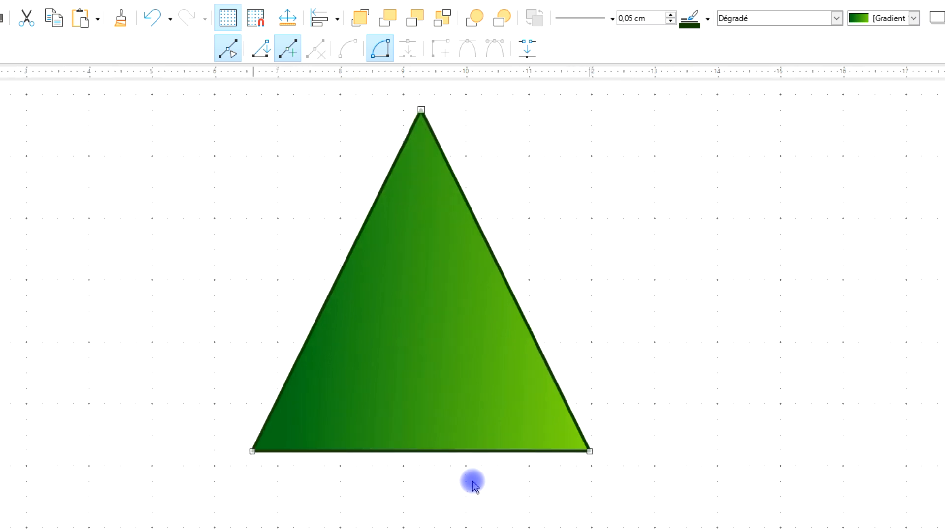
ctrl+scroll(475, 449, up, 1)
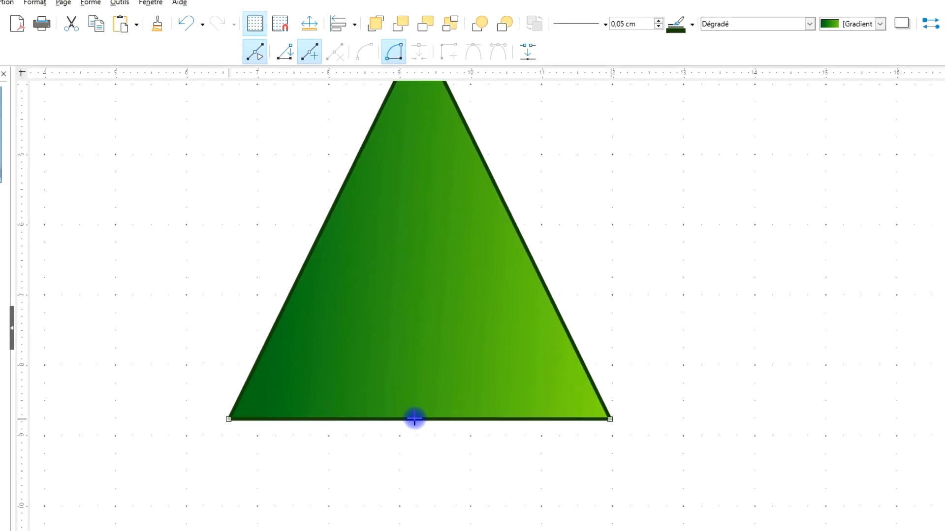
drag(415, 419, 417, 437)
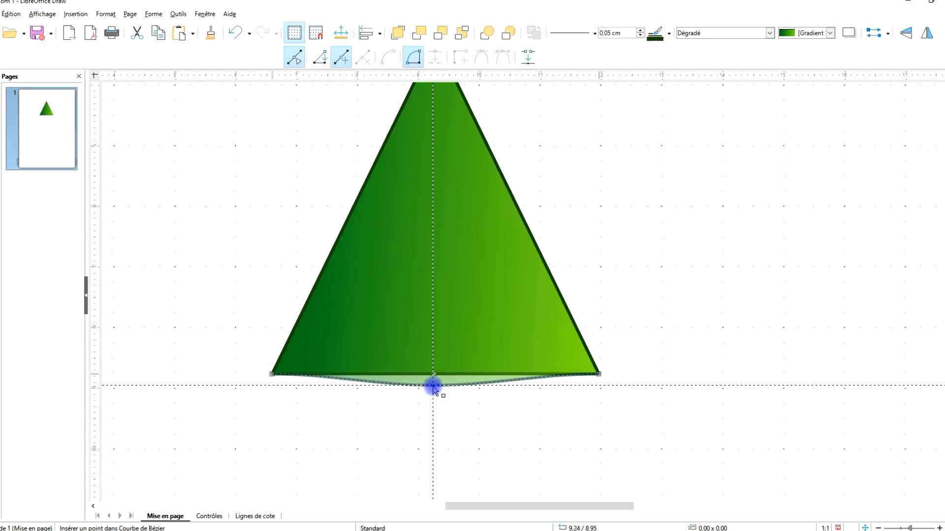
drag(433, 389, 440, 369)
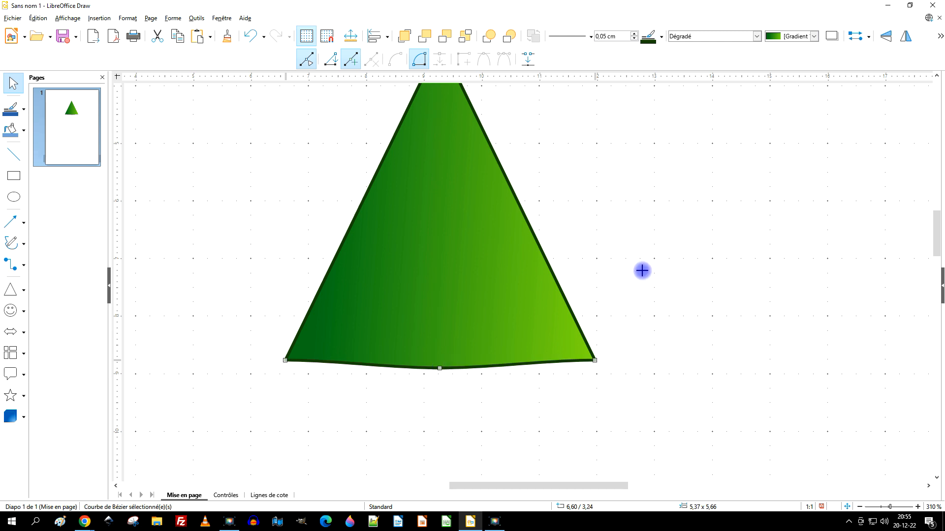
scroll(483, 222, up, 3)
scroll(481, 223, down, 2)
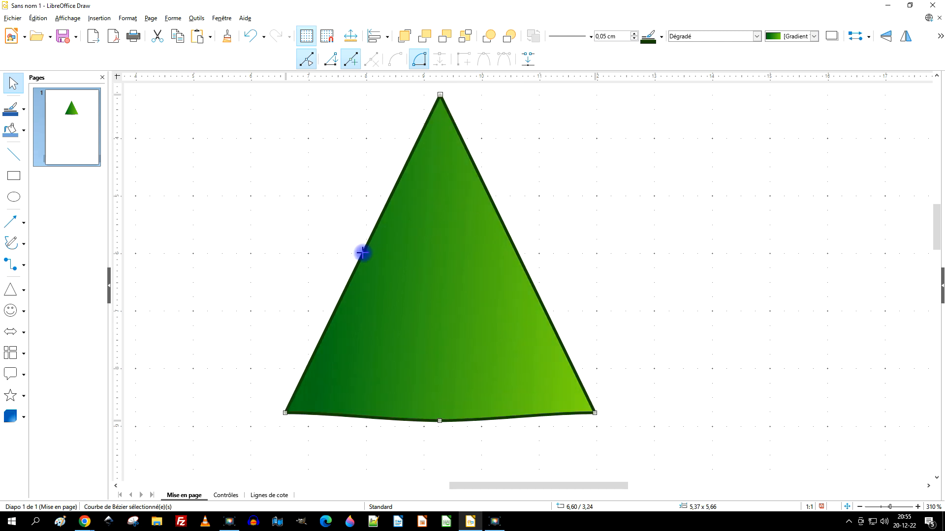
- Insert a point at the middle of each slanted edge of the triangle, pull both slightly inward, and deselect the shape
drag(365, 253, 368, 255)
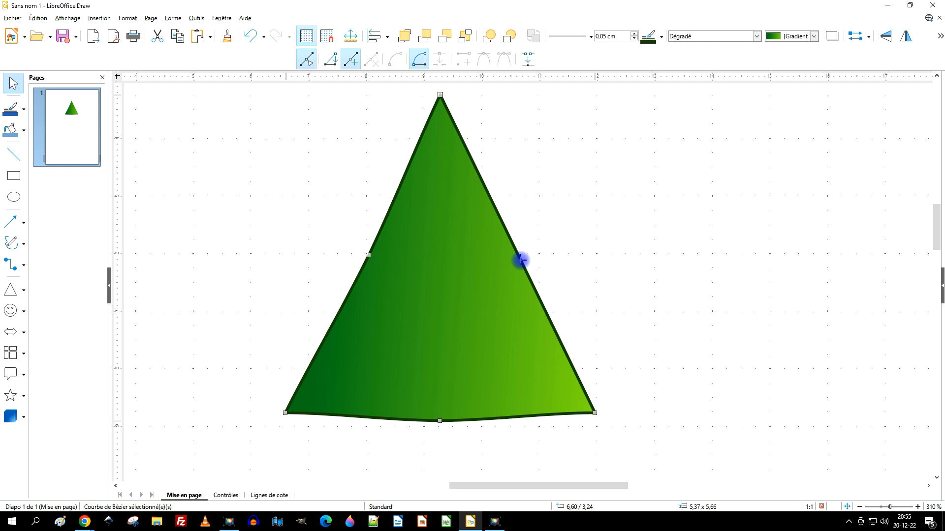
drag(521, 262, 515, 262)
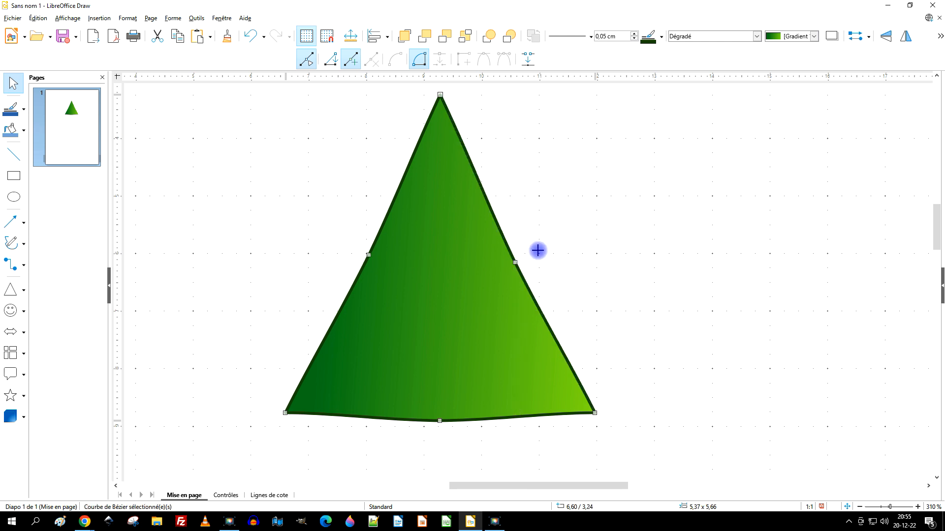
scroll(573, 237, down, 1)
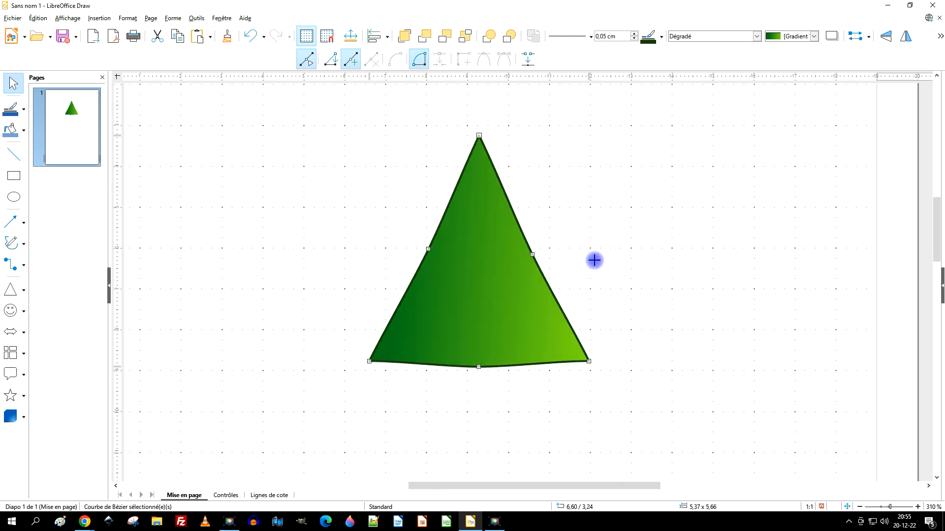
click(601, 225)
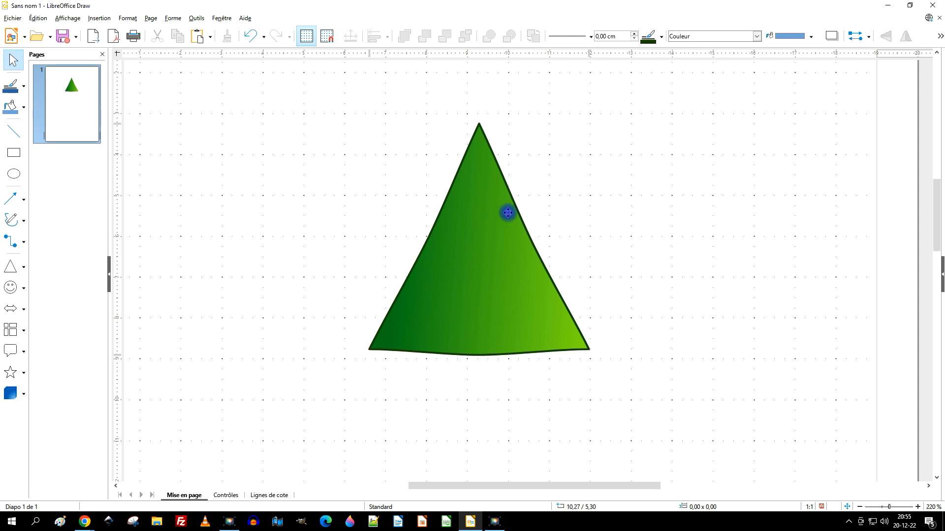
- Turn off point editing for the triangle and lower its top to make it about 4,75 cm high
click(494, 212)
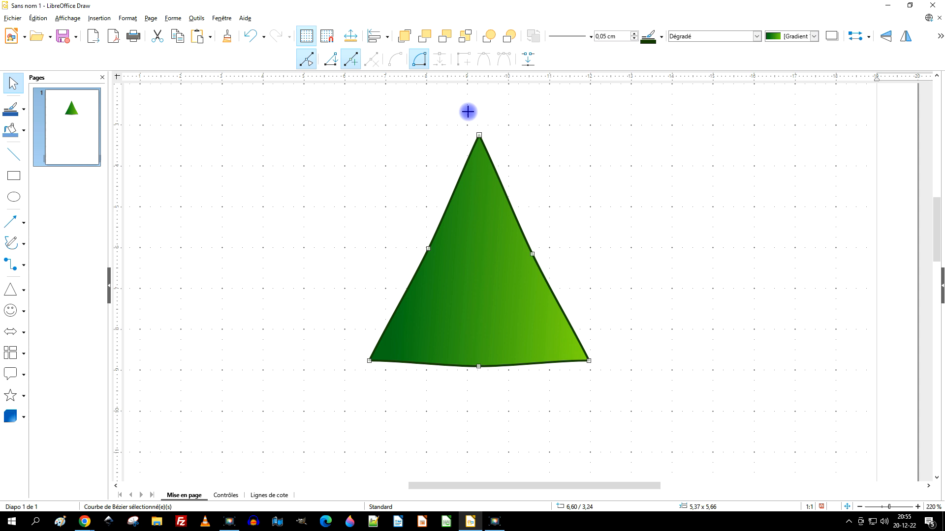
click(307, 59)
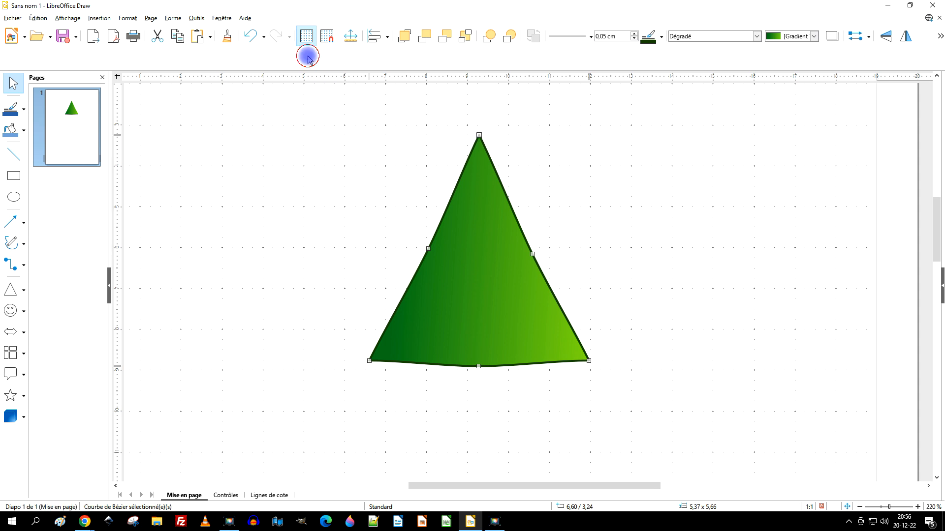
drag(479, 122, 481, 161)
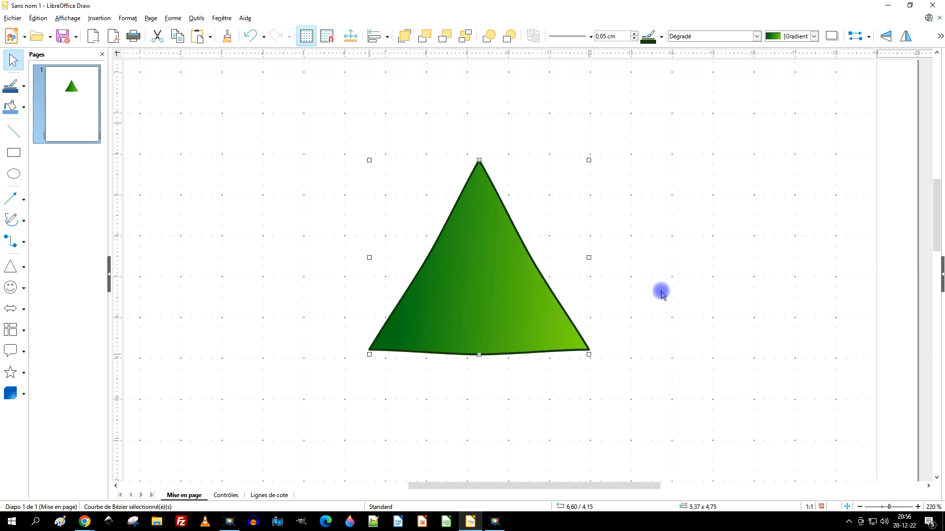
- Duplicate the triangle, enlarge the copy to about 7,78 × 6,31 cm, and centre it lower down, overlapping the original
scroll(522, 243, down, 3)
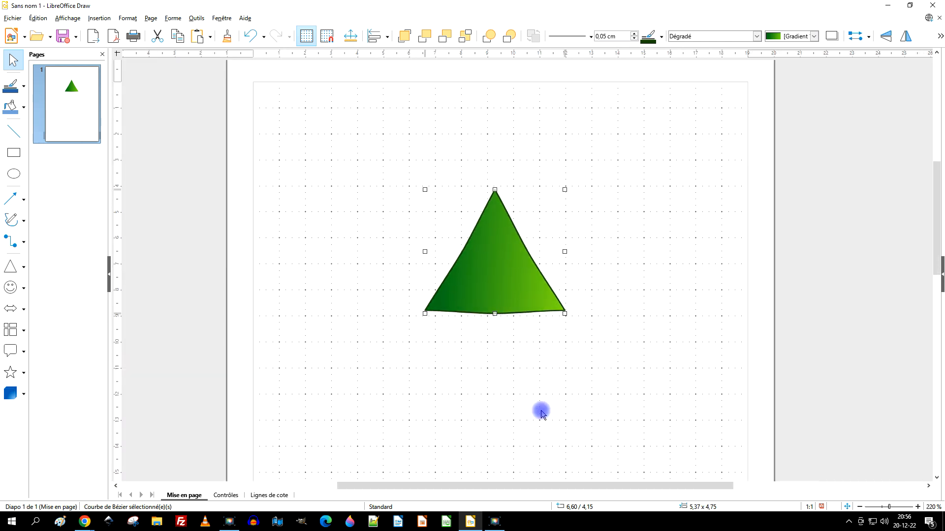
click(508, 269)
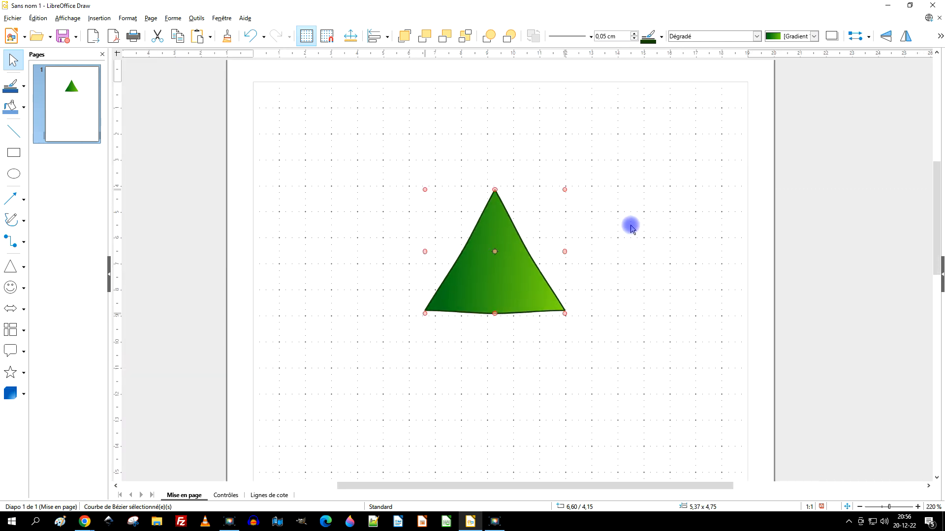
click(484, 284)
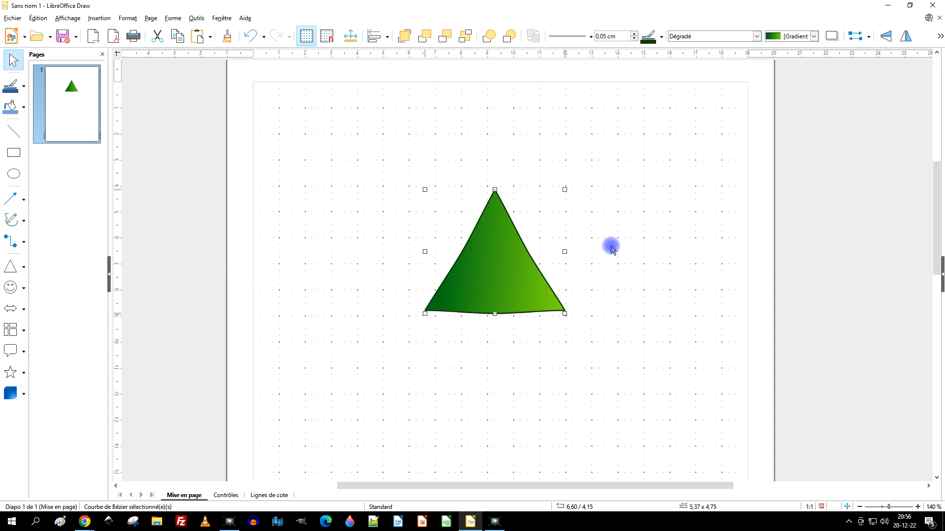
key(ctrl+c)
drag(565, 313, 627, 354)
drag(552, 297, 514, 331)
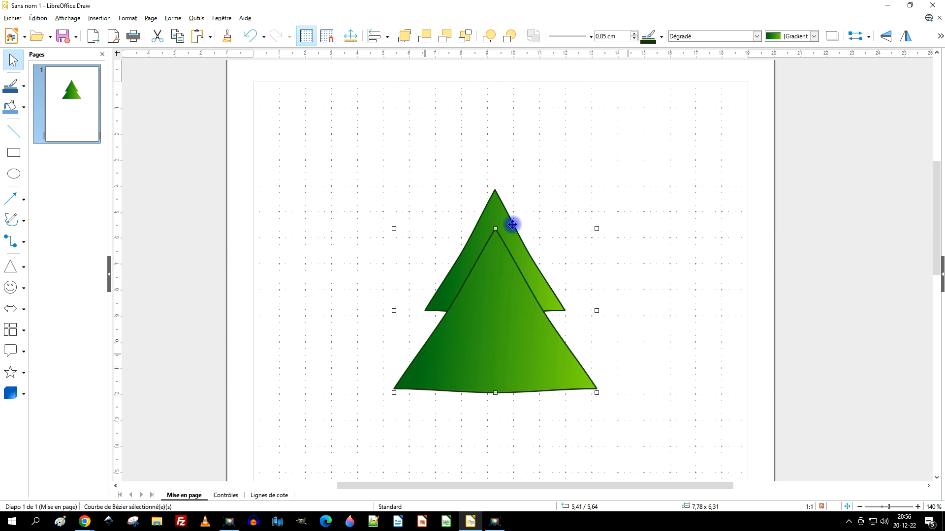
- Send the enlarged triangle behind the original one
right_click(406, 37)
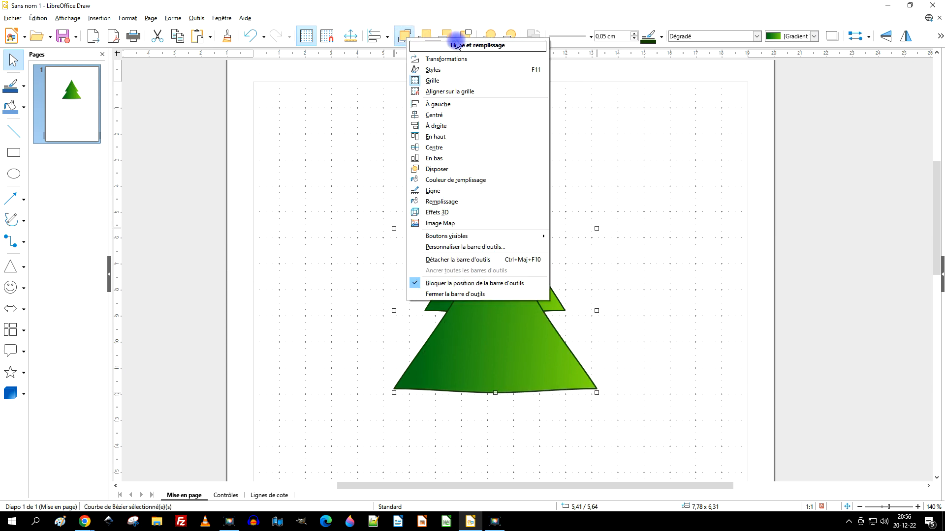
click(452, 15)
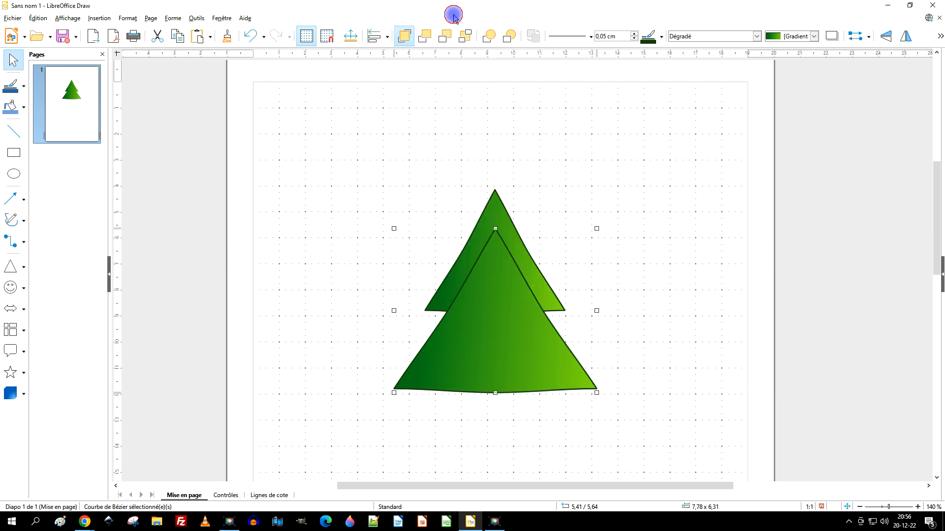
click(467, 43)
- Copy and paste the larger triangle, and move the copy down so it overlaps the base of the second tier
scroll(592, 266, down, 3)
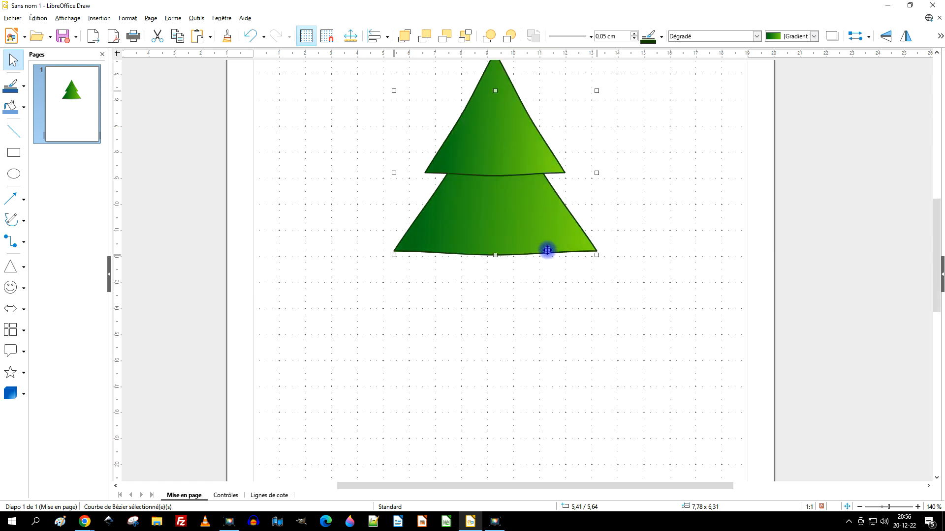
click(42, 18)
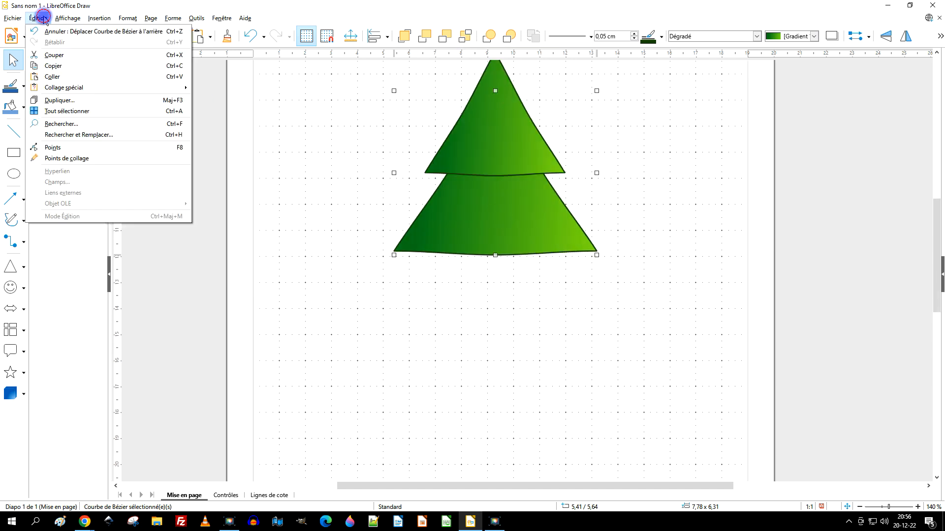
click(55, 64)
click(40, 18)
click(52, 76)
drag(507, 184, 493, 269)
drag(495, 263, 496, 261)
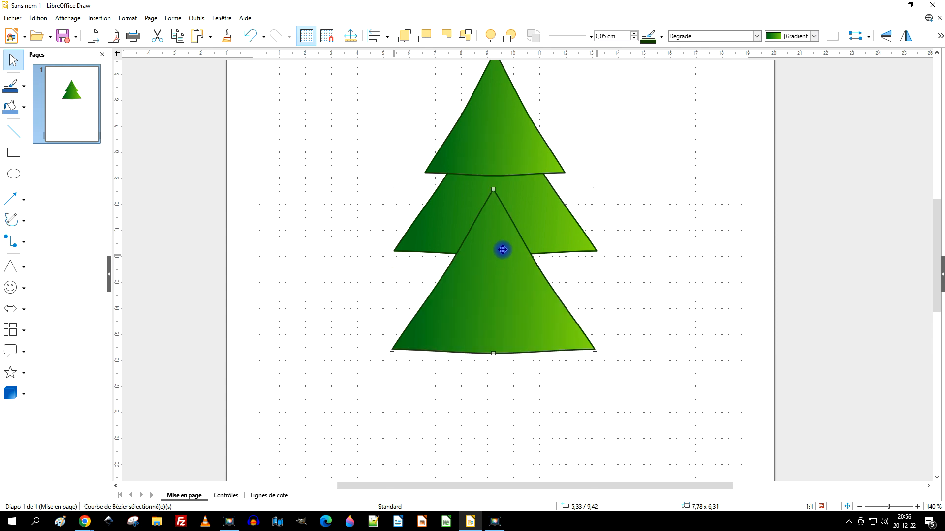
- Enlarge the third triangle to about 11,60 × 7,84 cm, recentre it under the other tiers, and send it to the back
drag(392, 353, 292, 393)
drag(462, 322, 515, 277)
click(470, 43)
- Draw a rounded rectangle about 2,65 × 6,04 cm as the trunk, centre it under the tree, and send it to the back
scroll(610, 253, down, 3)
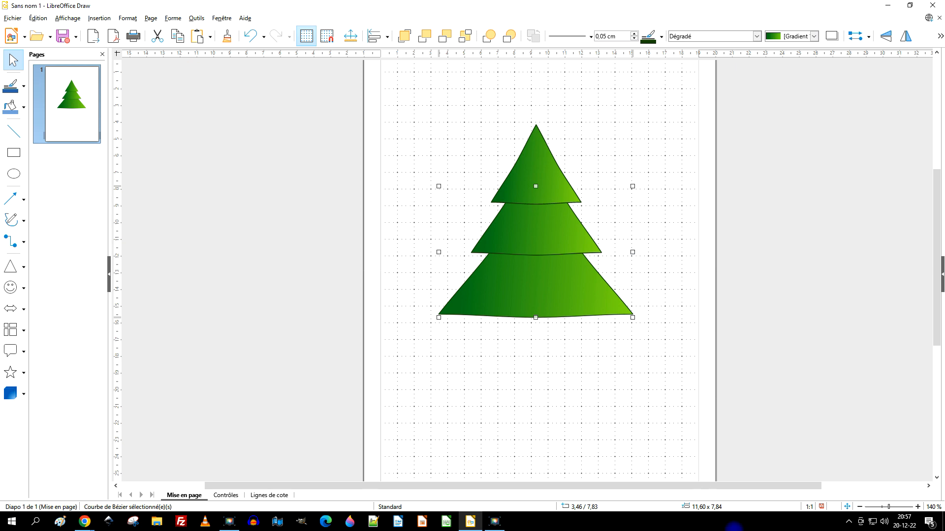
ctrl+scroll(716, 352, up, 1)
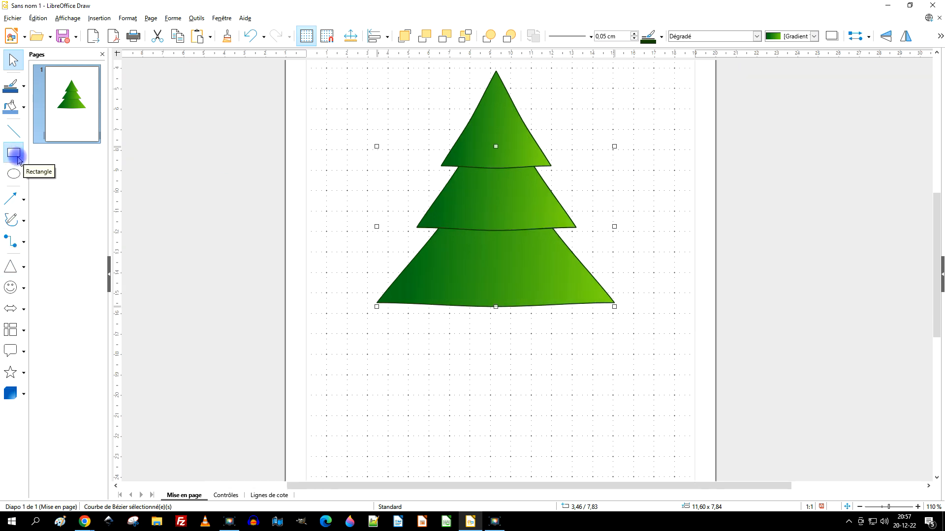
click(24, 268)
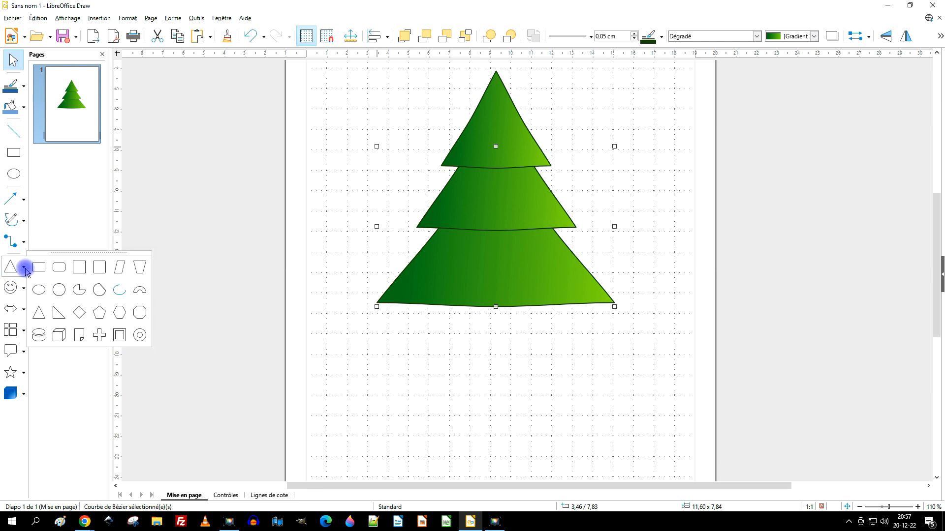
click(58, 270)
drag(461, 384, 515, 262)
drag(479, 345, 487, 331)
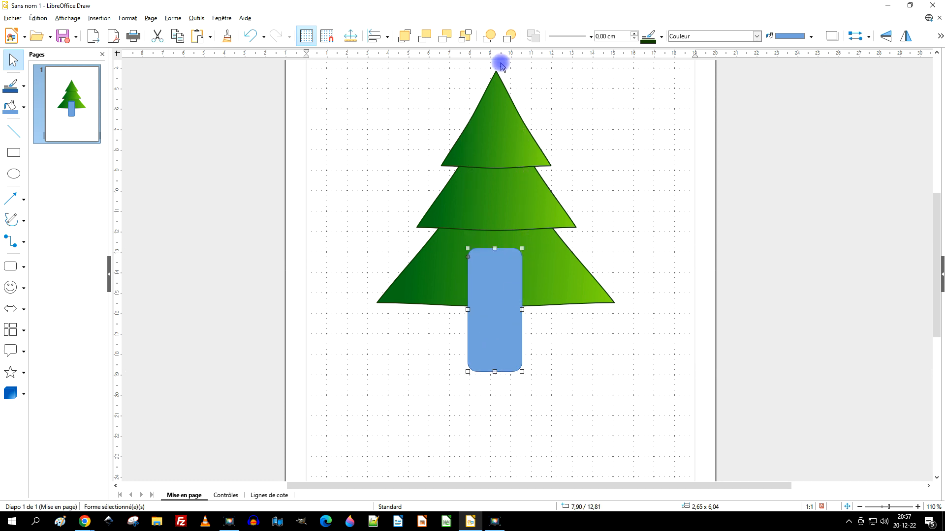
click(468, 41)
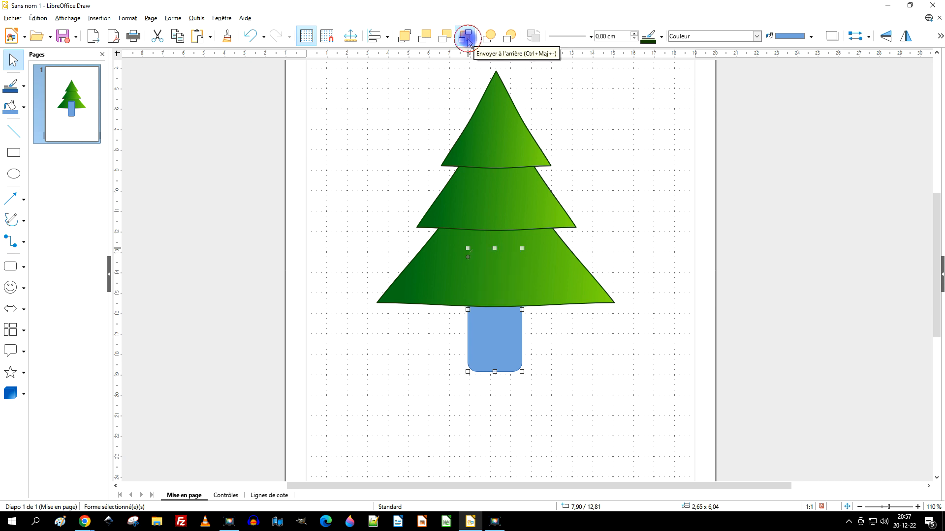
- Give the trunk the black to dark red gradient preset, with type Linéaire and an angle of 84°
right_click(490, 330)
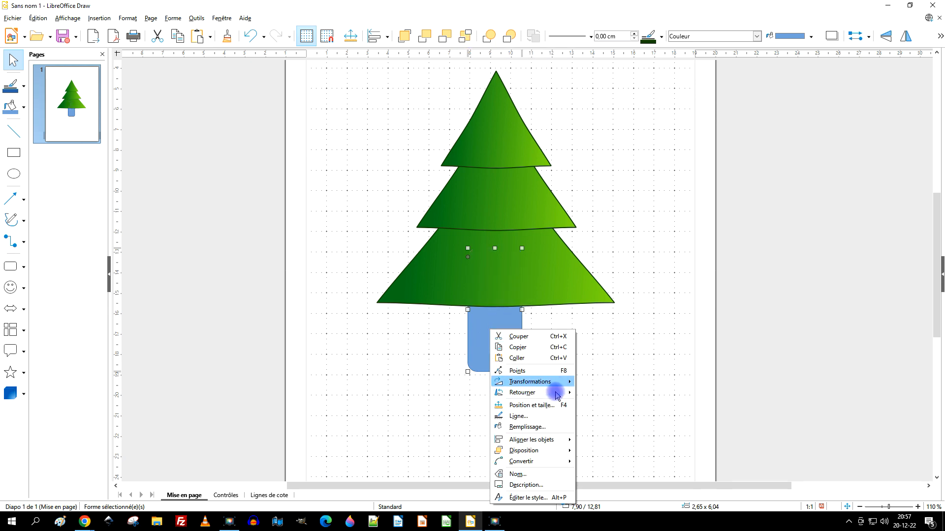
click(524, 427)
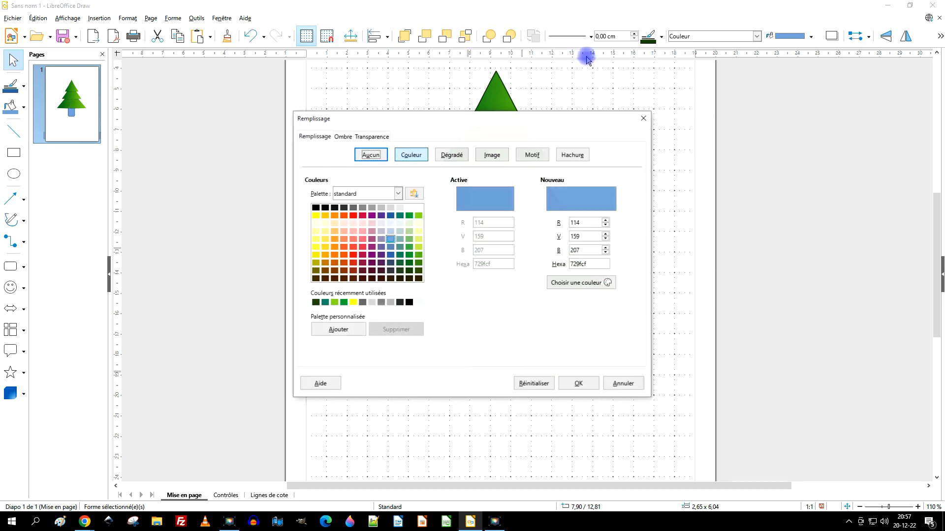
click(459, 157)
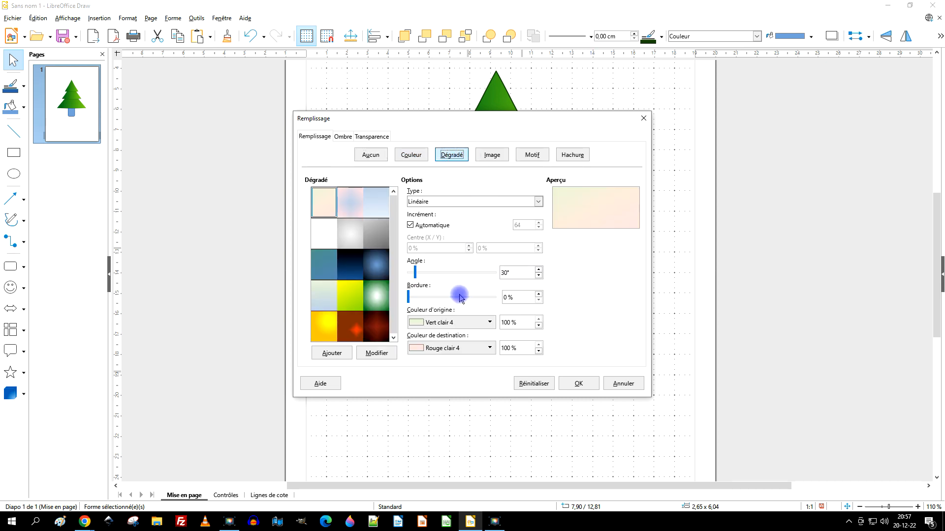
click(379, 331)
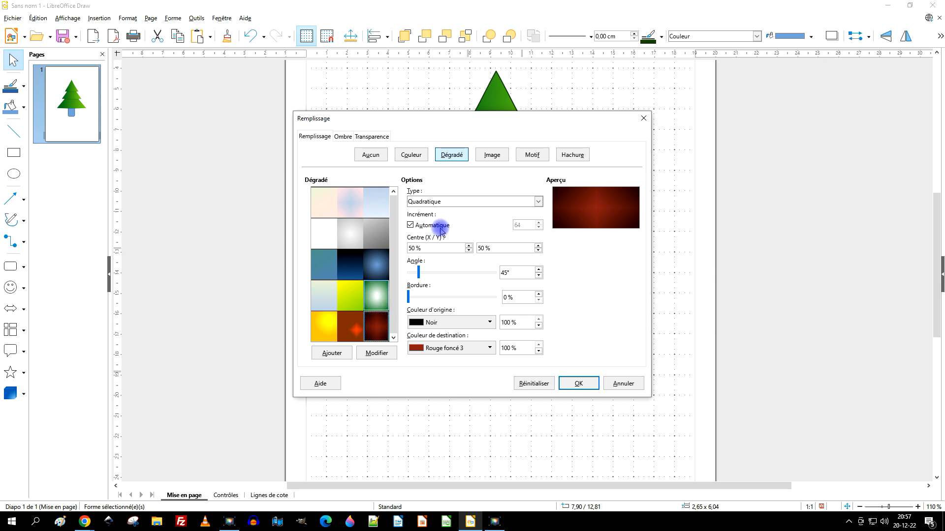
click(463, 201)
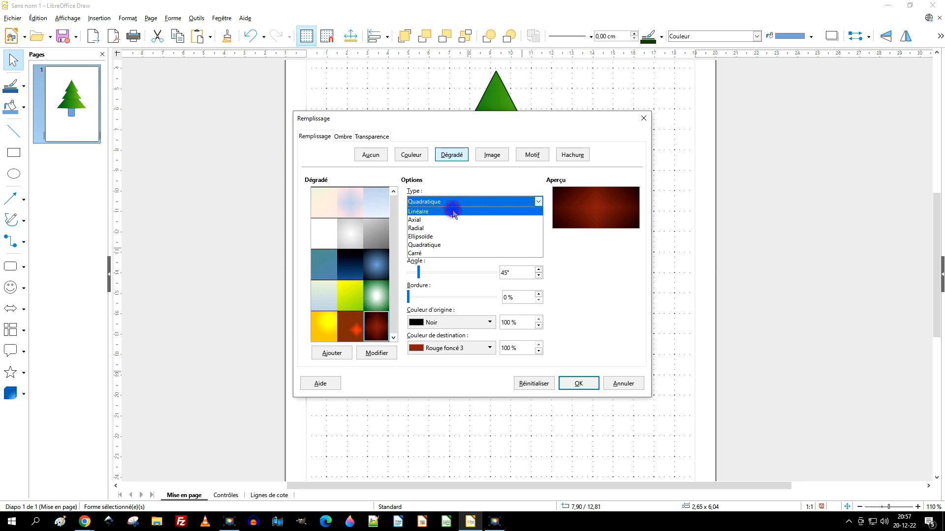
click(454, 212)
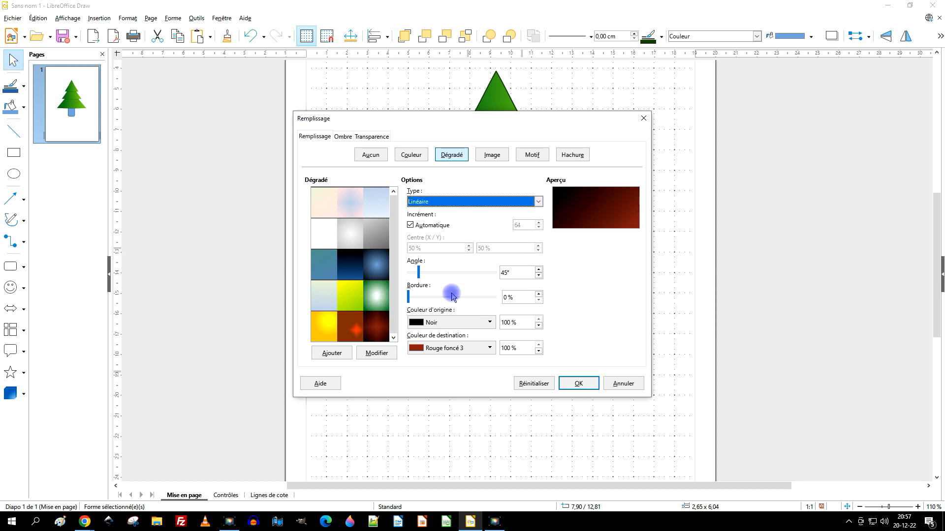
mouse_move(421, 272)
mouse_down()
mouse_move(443, 277)
mouse_move(433, 277)
mouse_up()
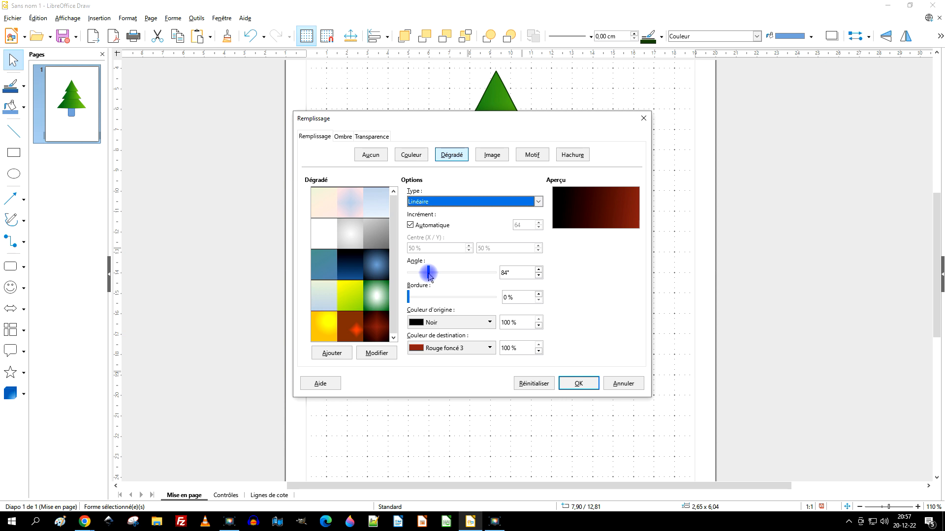
click(470, 350)
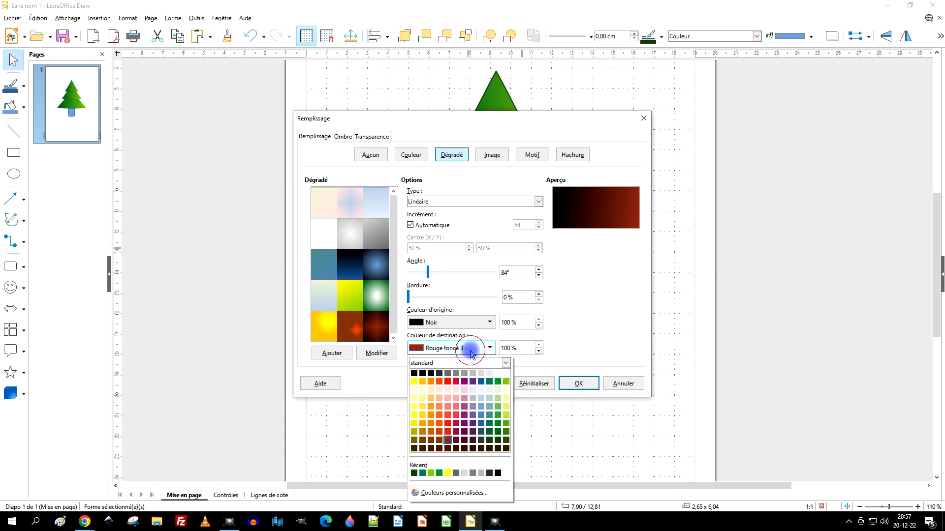
click(593, 323)
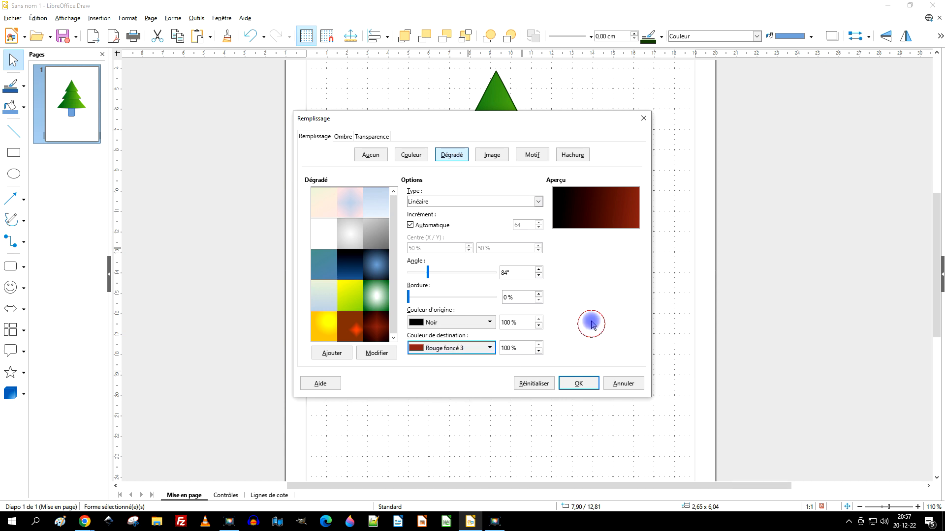
click(539, 351)
click(539, 351)
click(538, 351)
click(539, 346)
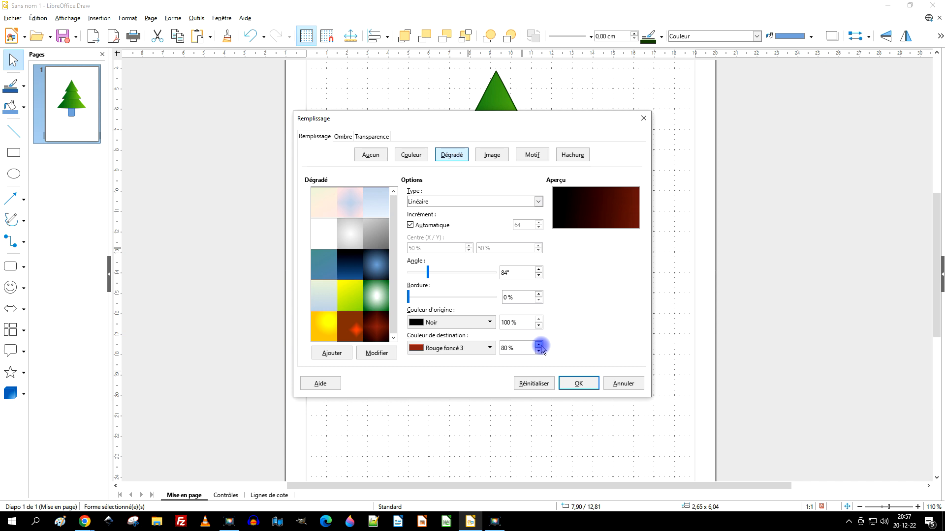
- Set the intensity of the gradient's origin colour to 45 % and apply the fill to the trunk
click(538, 326)
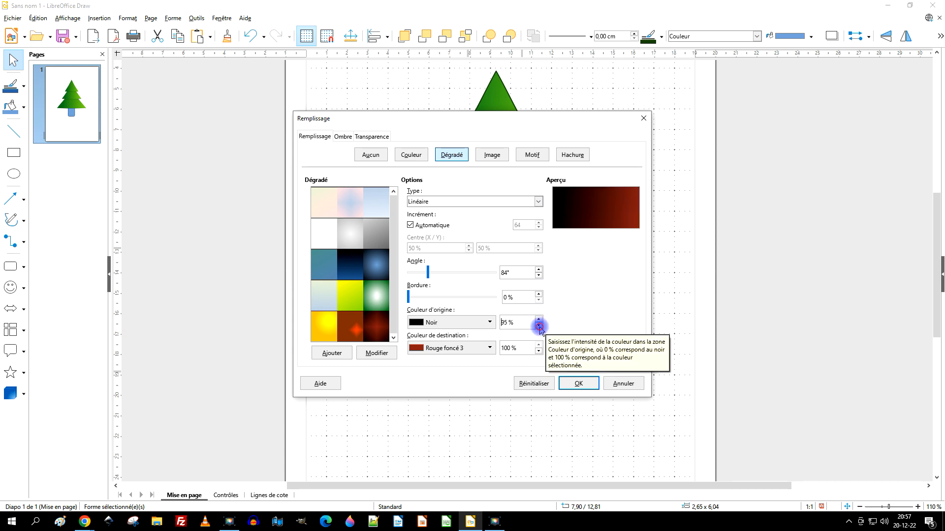
click(539, 327)
click(539, 327)
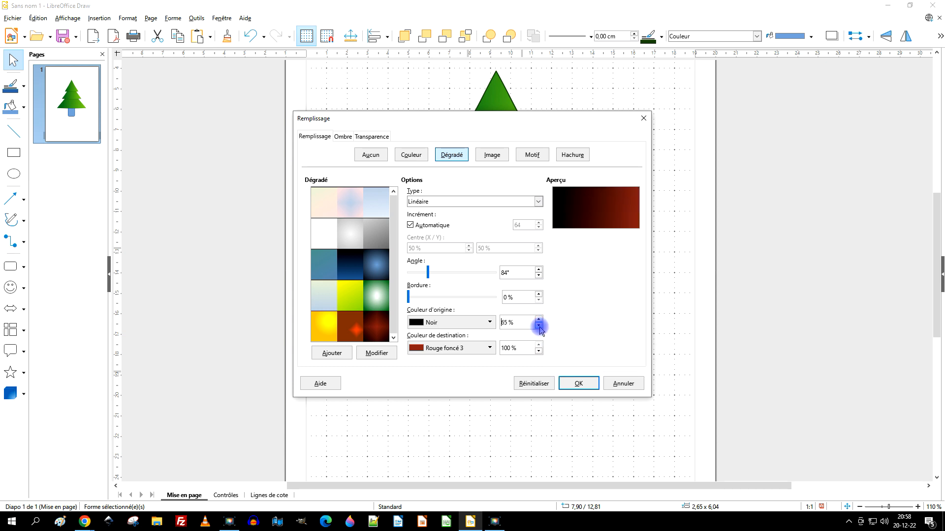
click(539, 326)
click(538, 327)
click(539, 326)
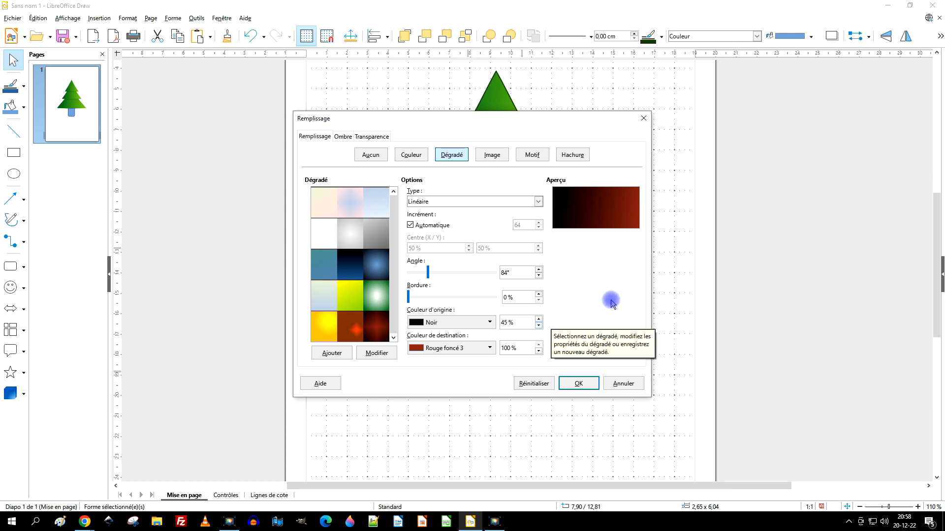
click(578, 383)
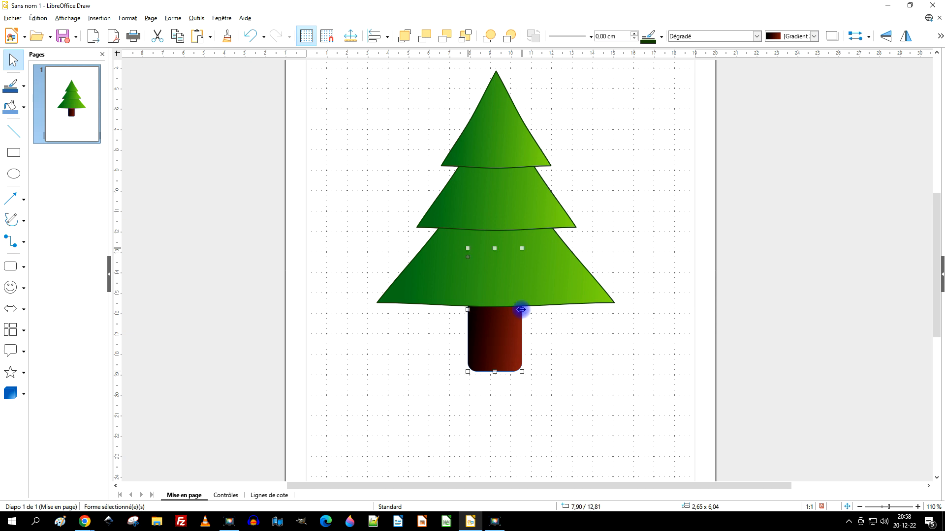
- Narrow the trunk to about 1,76 × 6,04 cm and keep it under the middle of the tree
drag(521, 309, 497, 329)
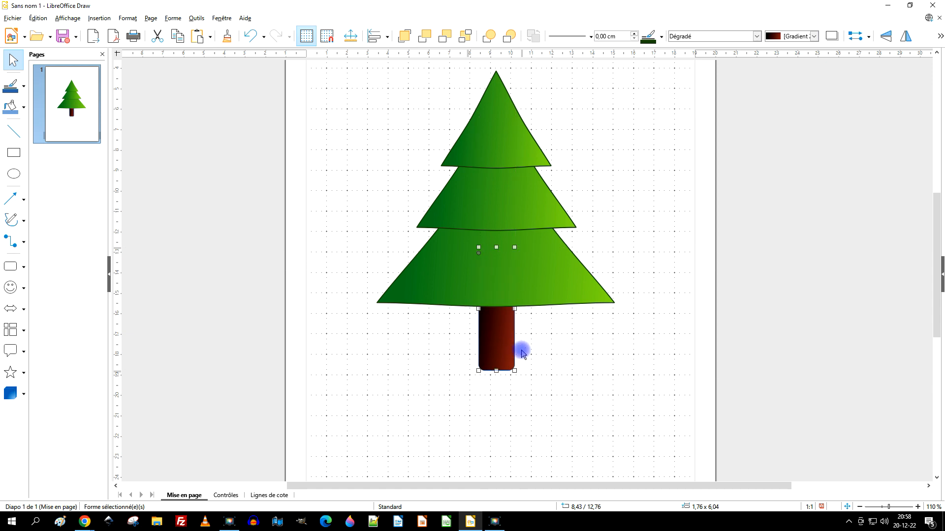
click(554, 346)
scroll(559, 337, down, 1)
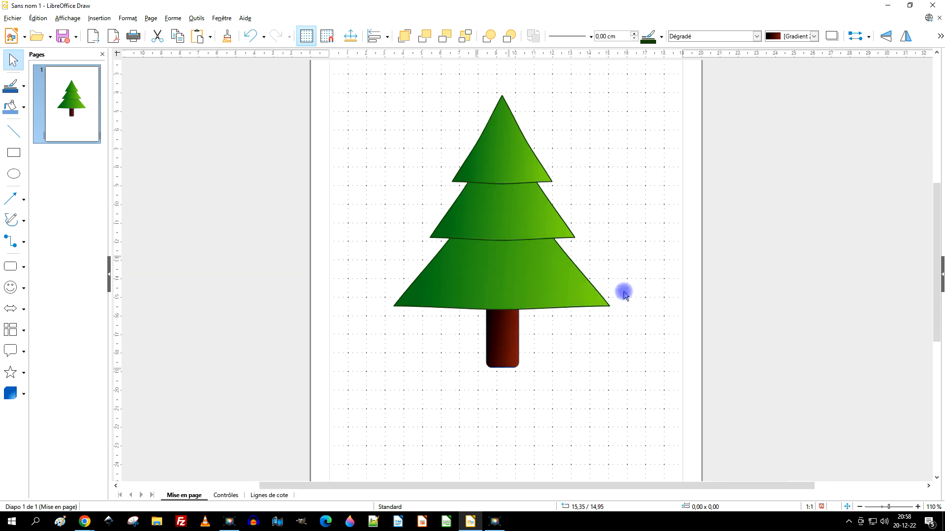
- Centre the three tiers and the trunk horizontally on one another
mouse_move(650, 66)
mouse_down()
mouse_move(482, 281)
mouse_move(388, 352)
mouse_move(350, 405)
mouse_move(574, 194)
mouse_move(652, 71)
mouse_up()
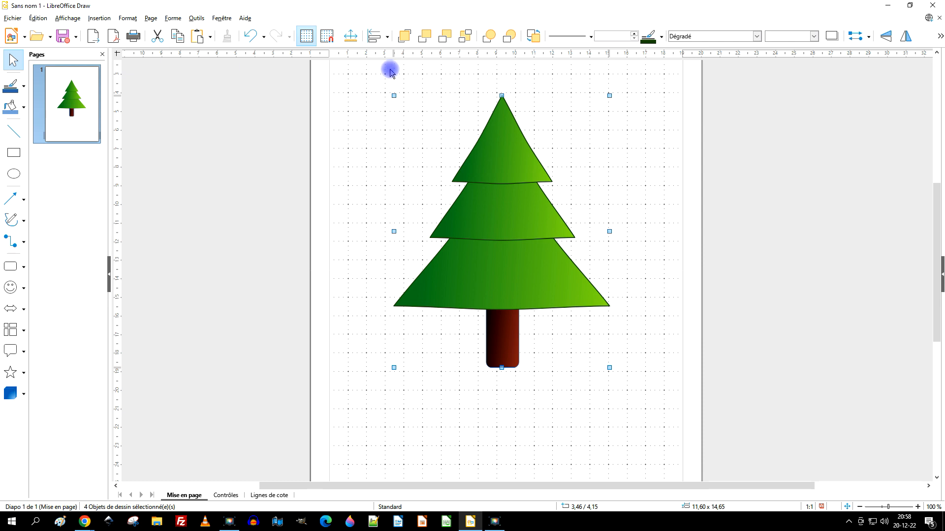
click(387, 36)
click(397, 64)
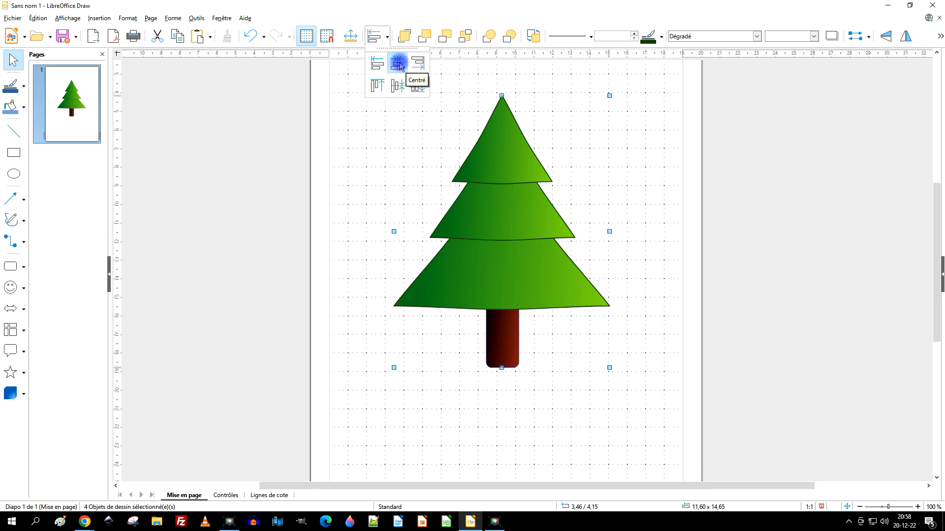
click(398, 64)
click(653, 244)
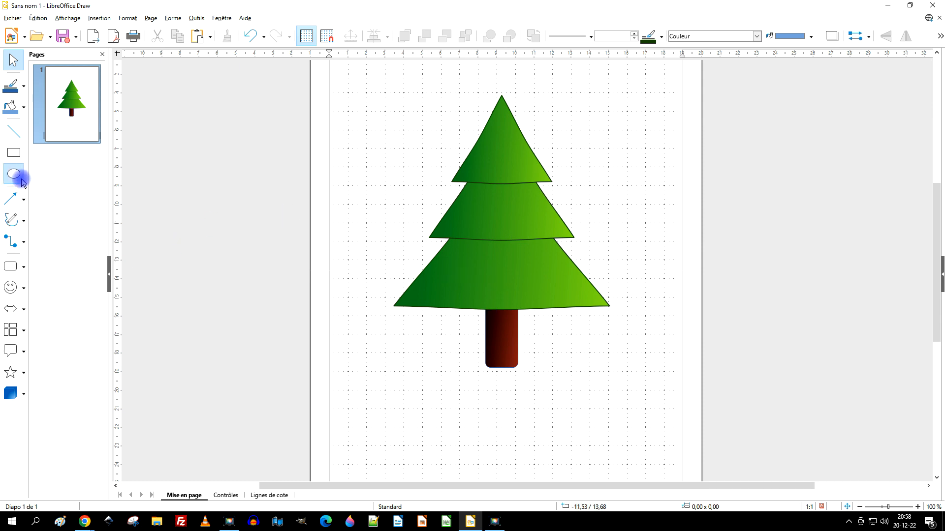
- Draw a circle about 2,51 × 2,51 cm on the empty area to the left of the tree's top tier
click(24, 268)
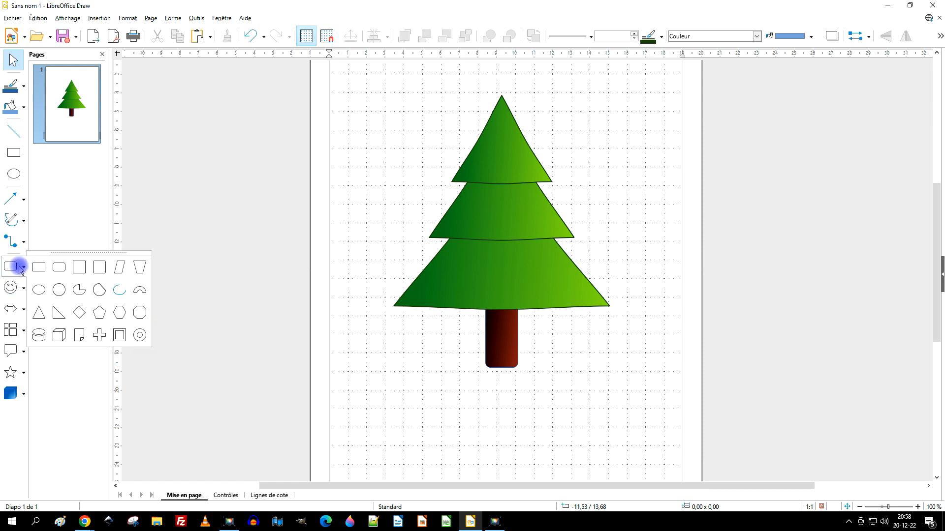
click(58, 291)
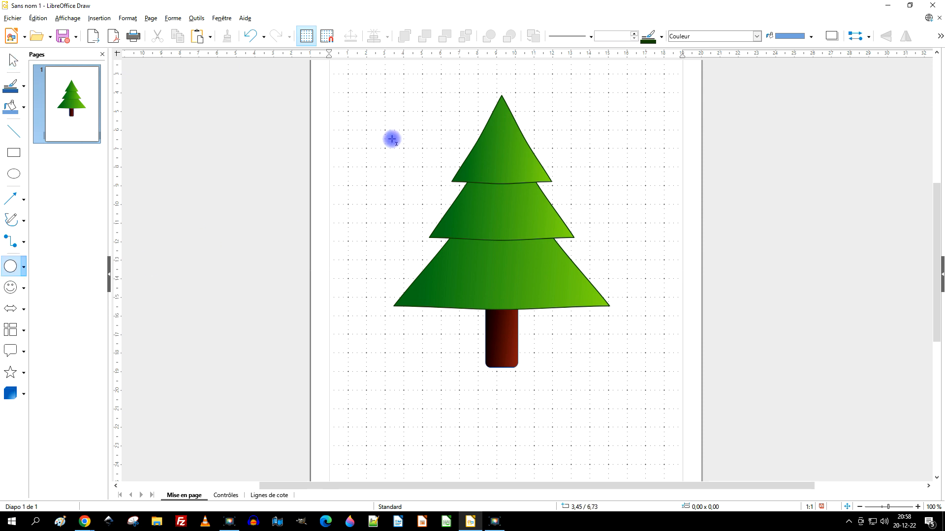
drag(366, 117, 409, 162)
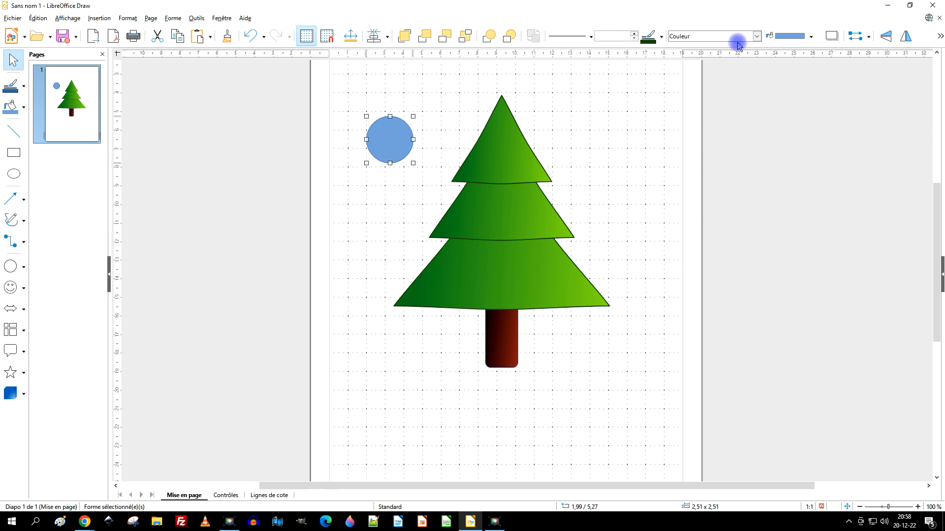
- Fill the circle with black and remove its outline
click(810, 38)
click(772, 60)
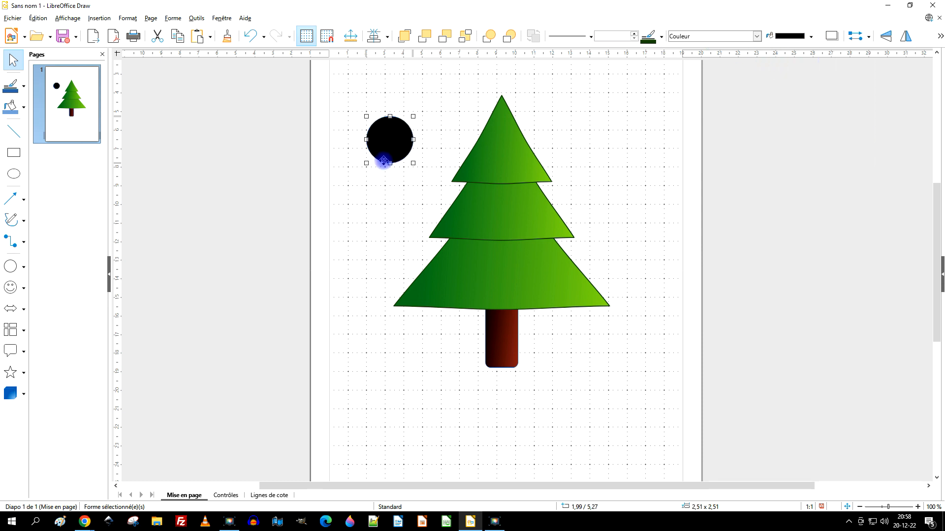
click(590, 37)
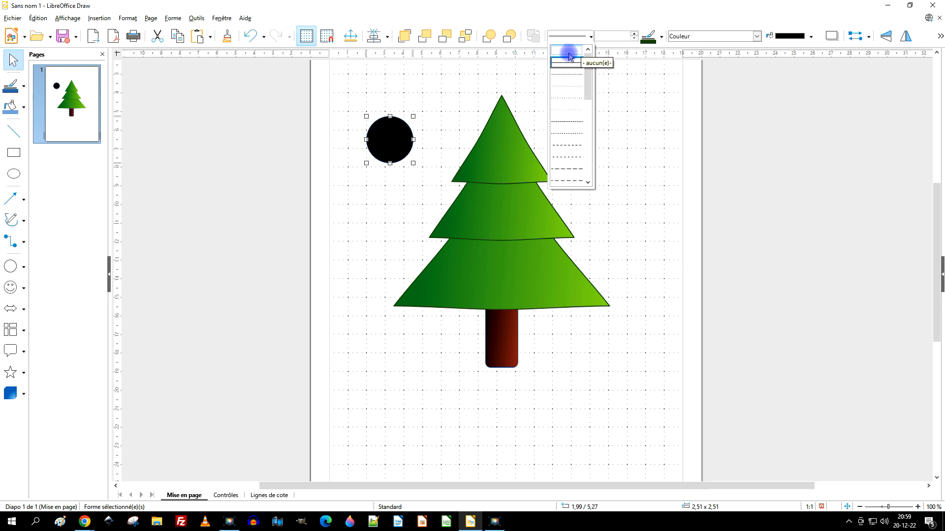
click(569, 54)
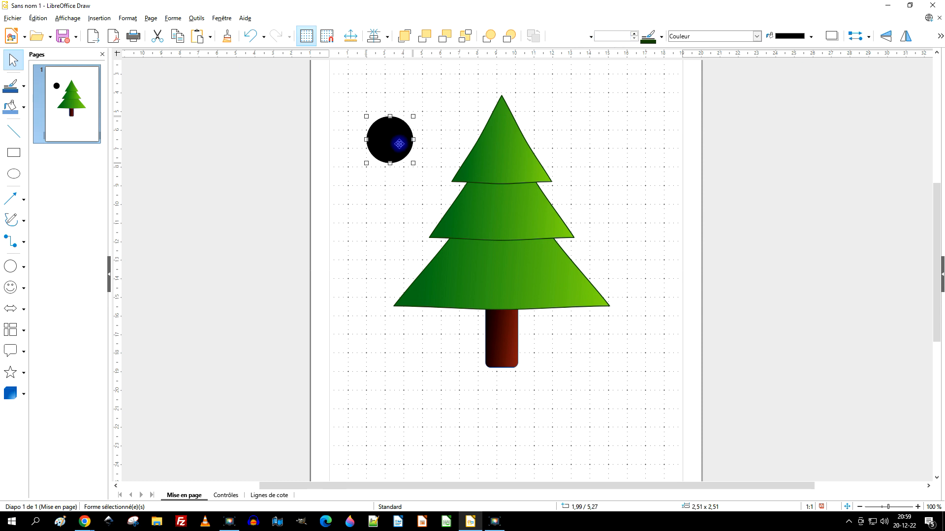
- Duplicate the black circle, fill the copy with white and shrink it to about 1,30 × 1,30 cm inside the black one
key(ctrl+c)
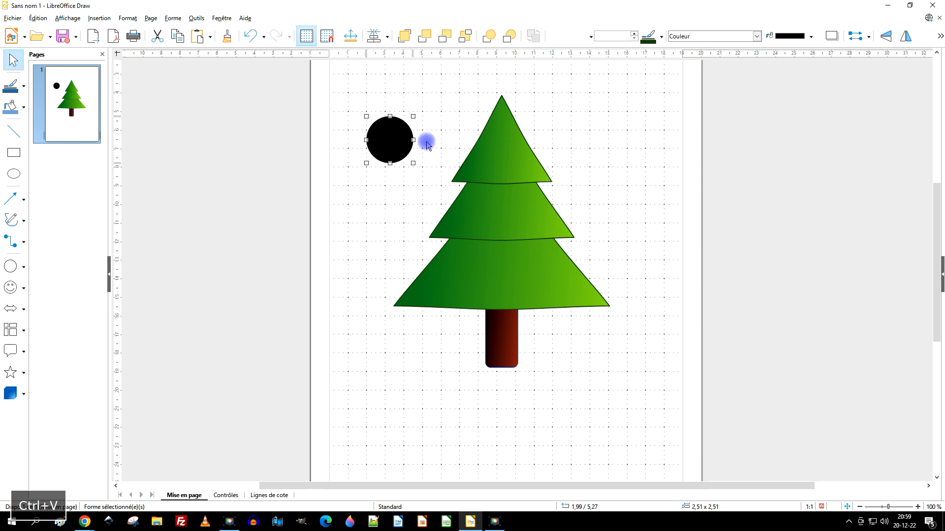
click(810, 36)
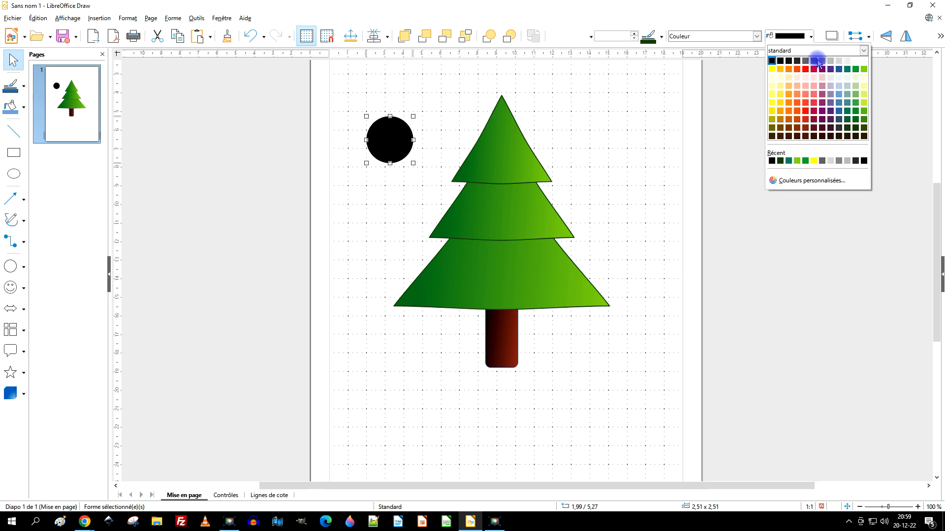
click(861, 58)
drag(412, 162, 382, 140)
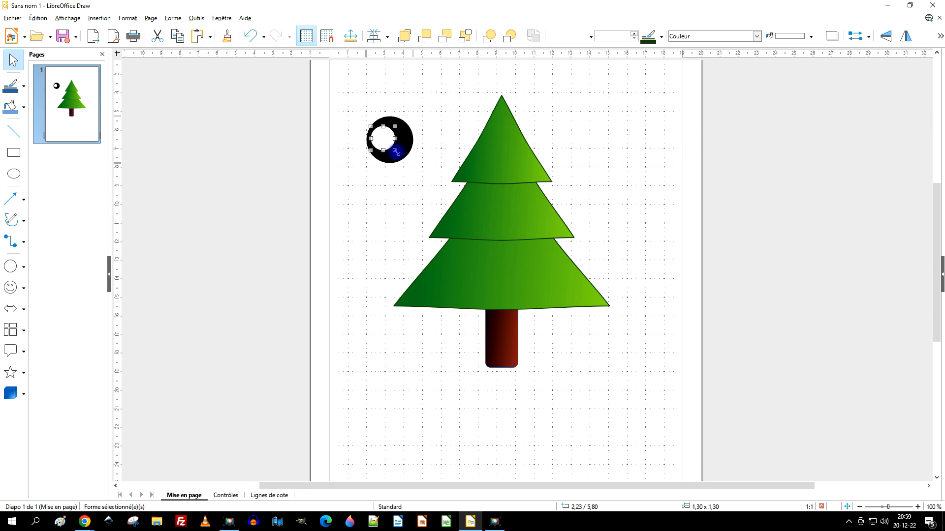
- Shrink the white circle to about 1,02 × 1,02 cm and adjust the black circle so the white one sits in its upper-left part
double_click(395, 149)
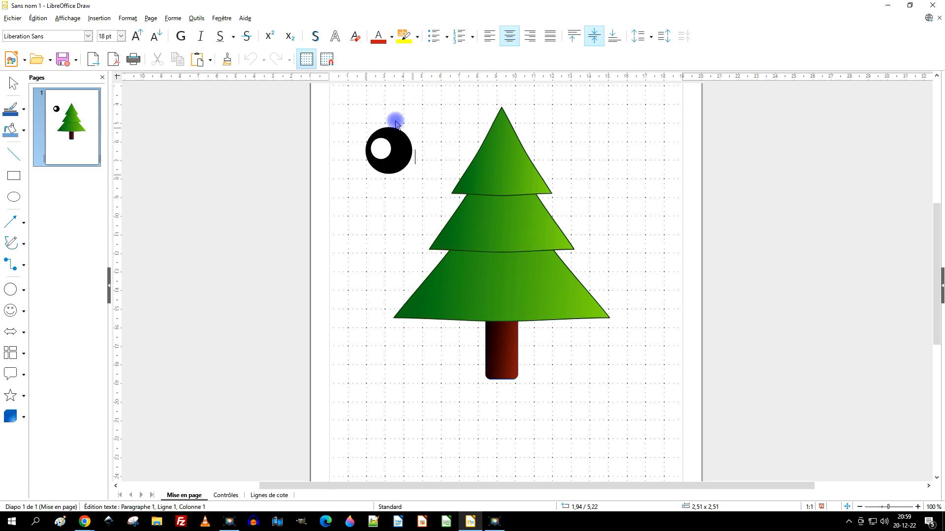
scroll(396, 124, up, 5)
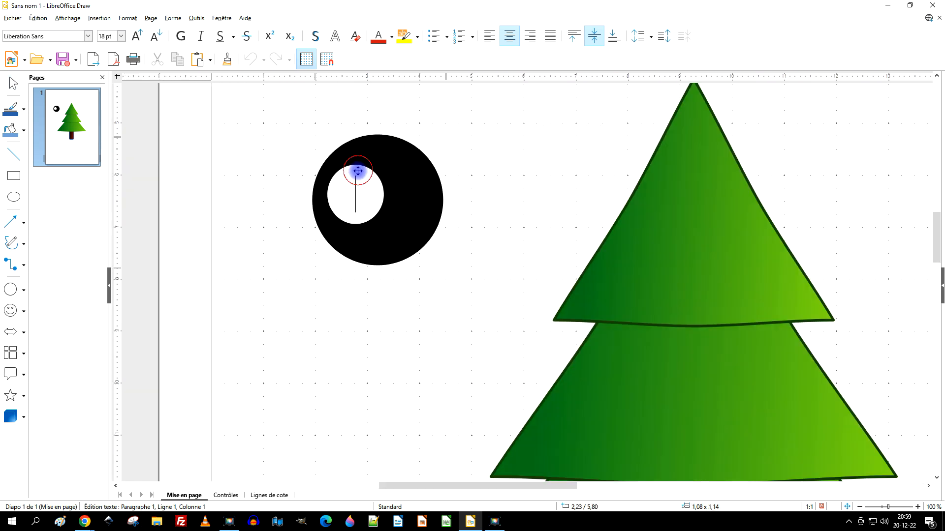
click(340, 176)
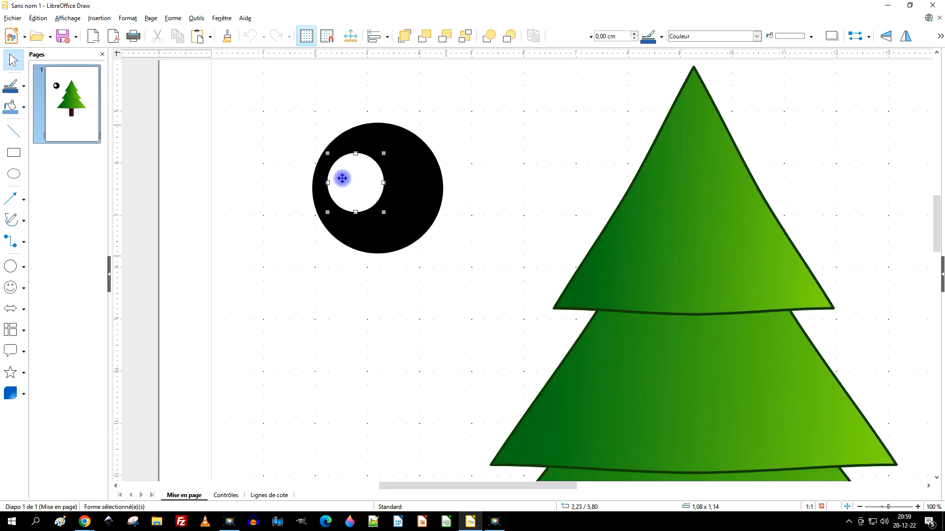
mouse_move(383, 212)
mouse_down()
mouse_move(379, 204)
mouse_move(388, 221)
mouse_move(380, 225)
mouse_move(382, 206)
mouse_up()
double_click(380, 213)
key(Escape)
drag(382, 208, 379, 206)
click(365, 180)
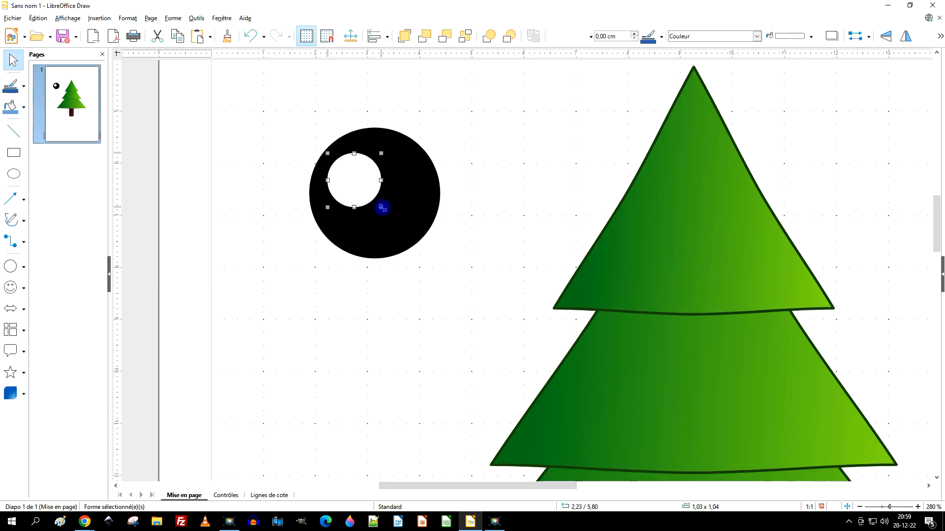
double_click(382, 208)
click(354, 184)
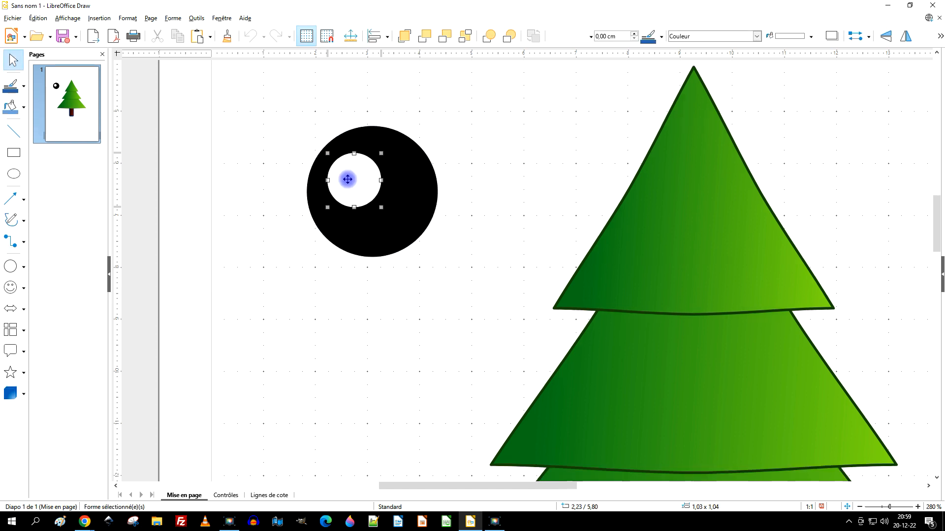
click(381, 208)
drag(381, 207, 383, 213)
click(371, 171)
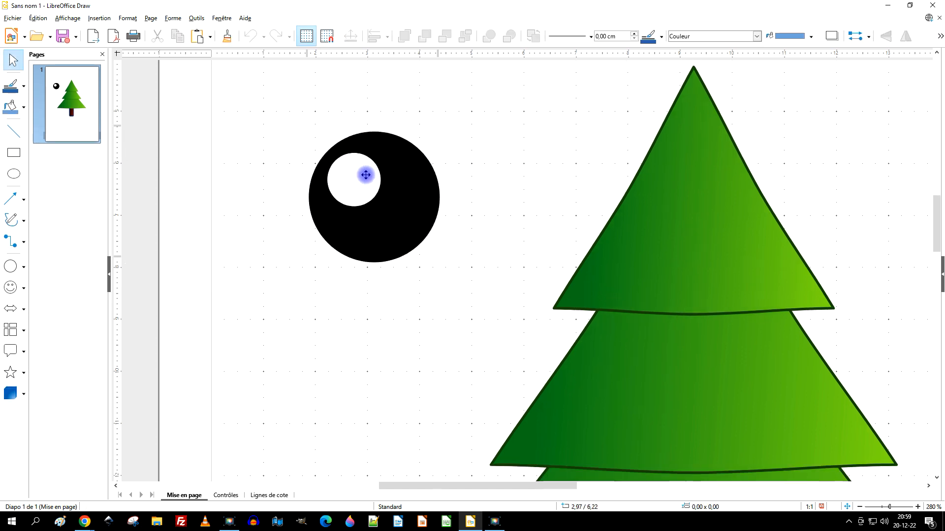
- Add two smaller white copies of the highlight in the right half and lower part of the black circle
key(ctrl+v)
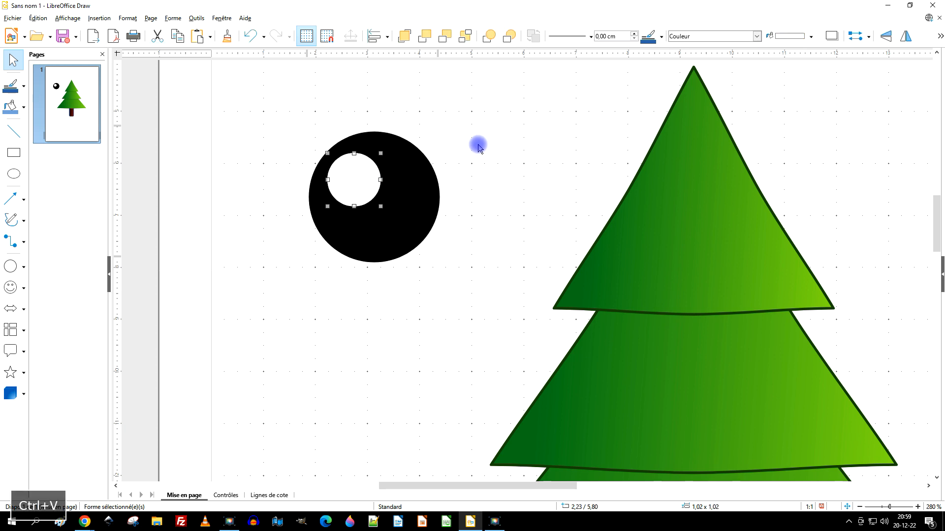
drag(369, 177, 388, 233)
key(ctrl+v)
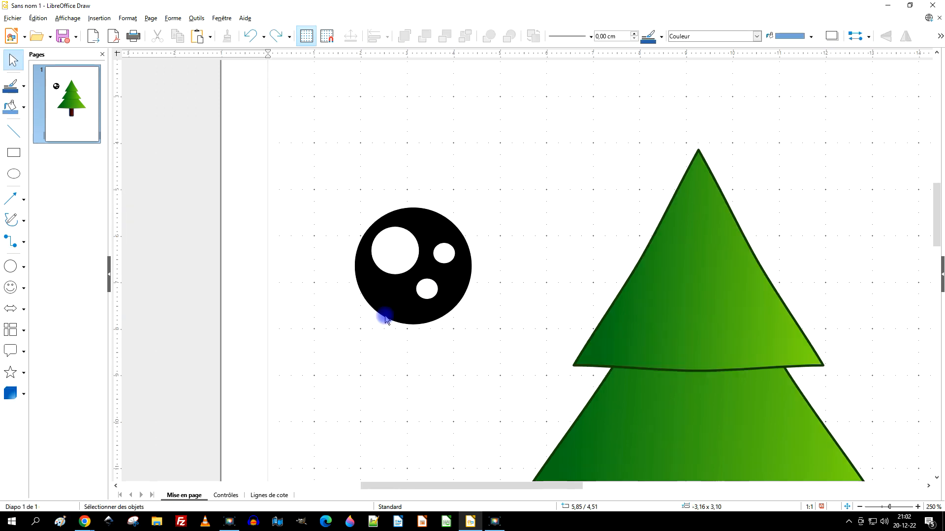
- Group the black circle and its three white highlights into one eye object
drag(538, 169, 336, 350)
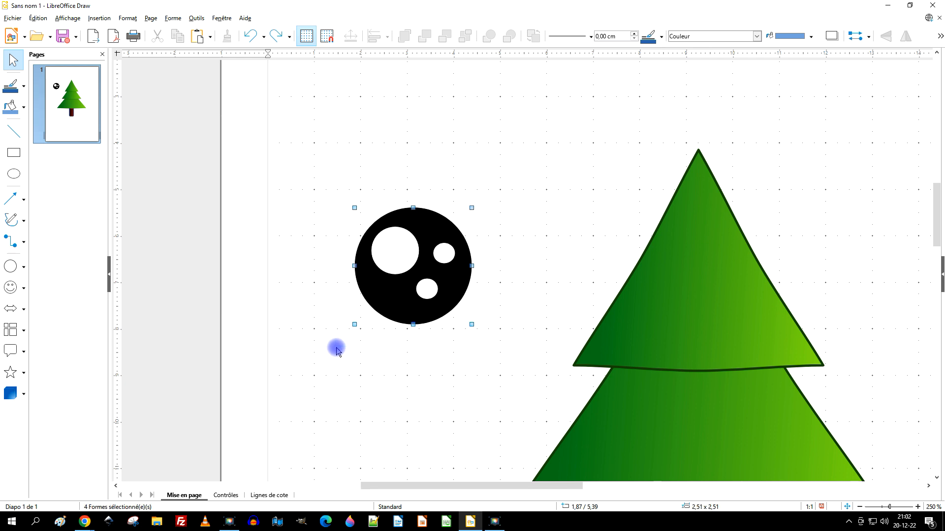
click(173, 18)
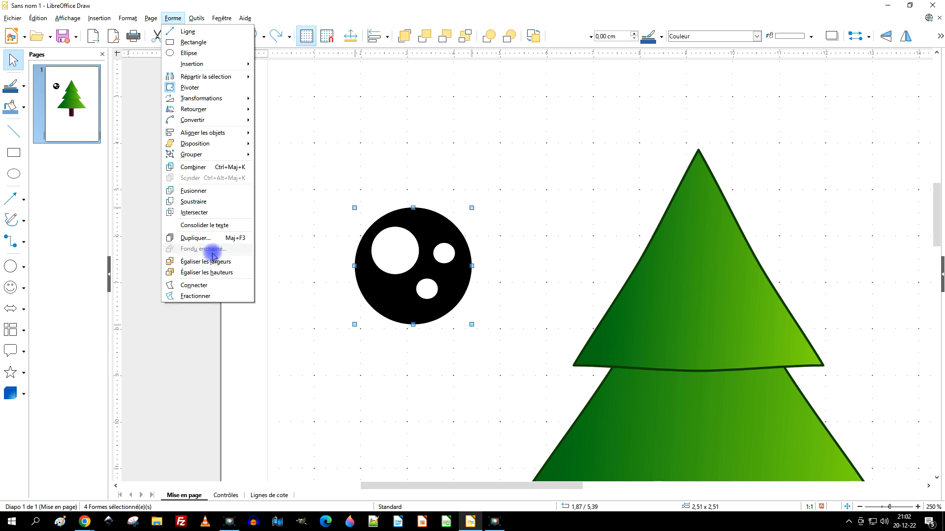
mouse_move(213, 154)
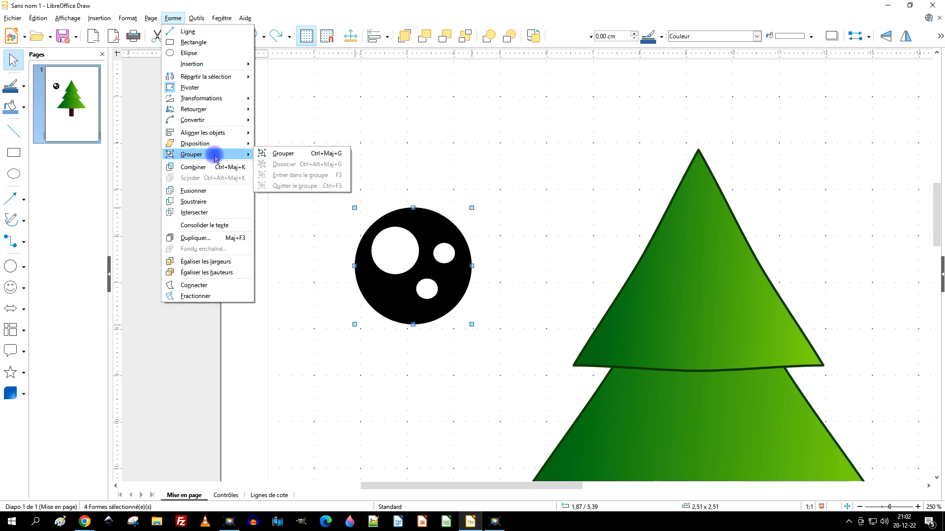
click(272, 154)
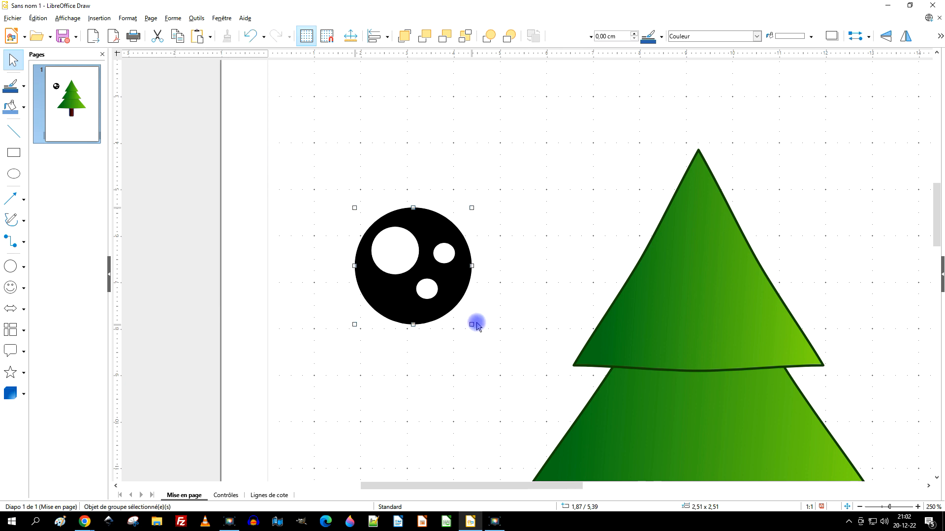
- Shrink the grouped eye to about 1,61 × 1,64 cm and place it on the right half of the lowest tier
drag(472, 325, 453, 305)
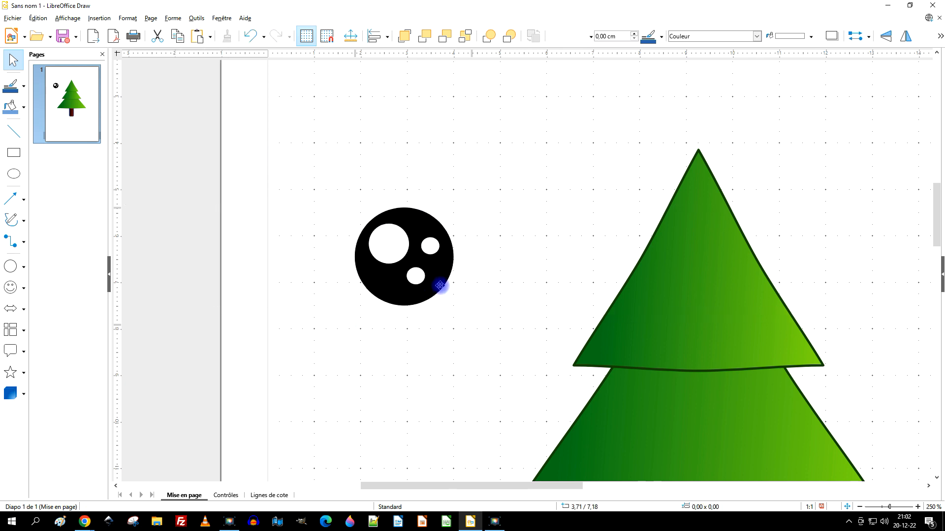
drag(445, 295, 429, 283)
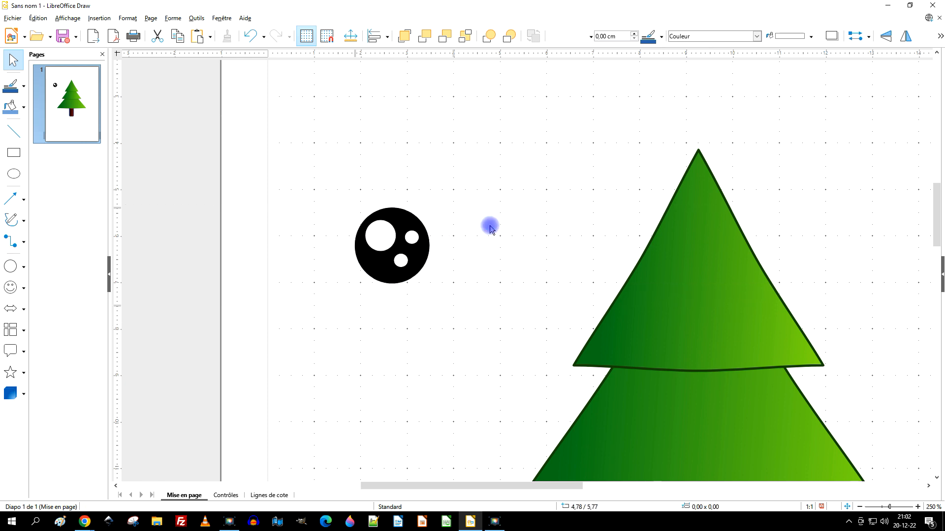
click(422, 225)
drag(411, 236, 490, 395)
scroll(606, 302, down, 5)
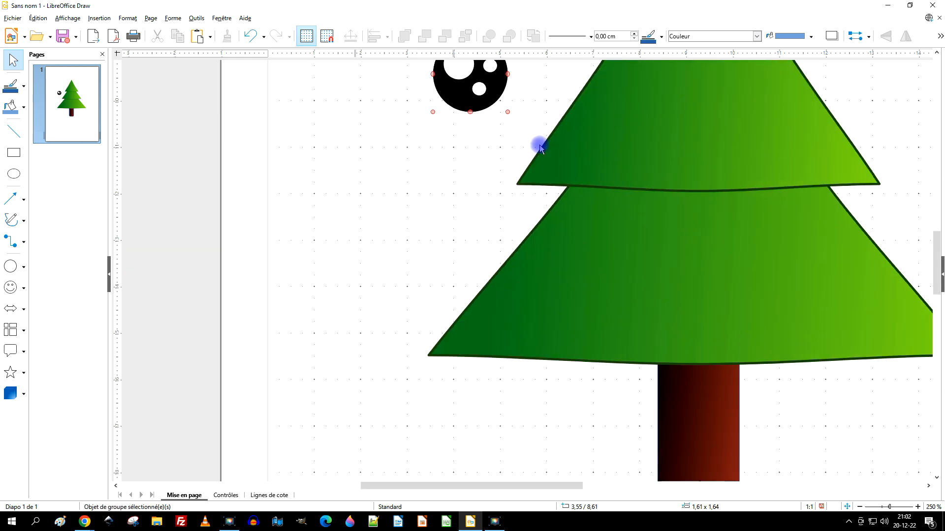
drag(485, 82, 773, 269)
- Duplicate the eye and shift the copy left at the same height, to about 7,45 / 12,57 cm on the lowest tier
key(ctrl+c)
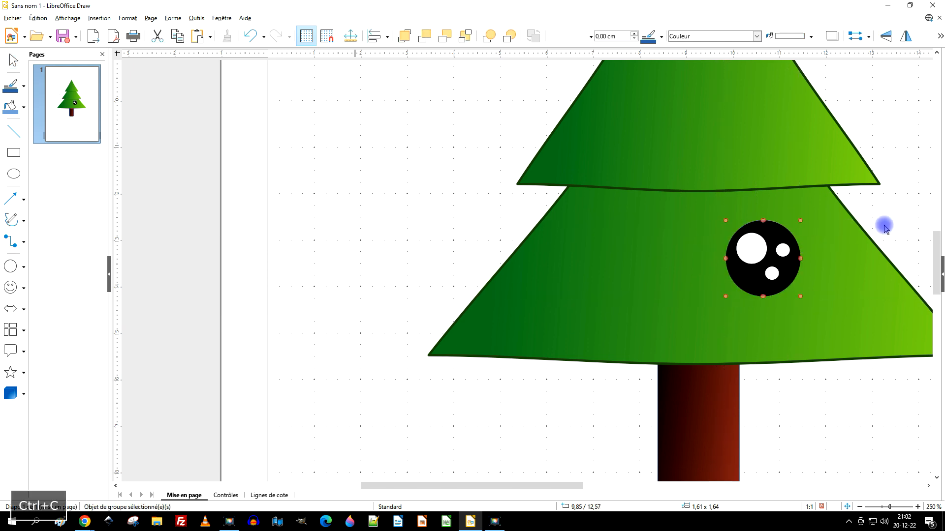
click(425, 143)
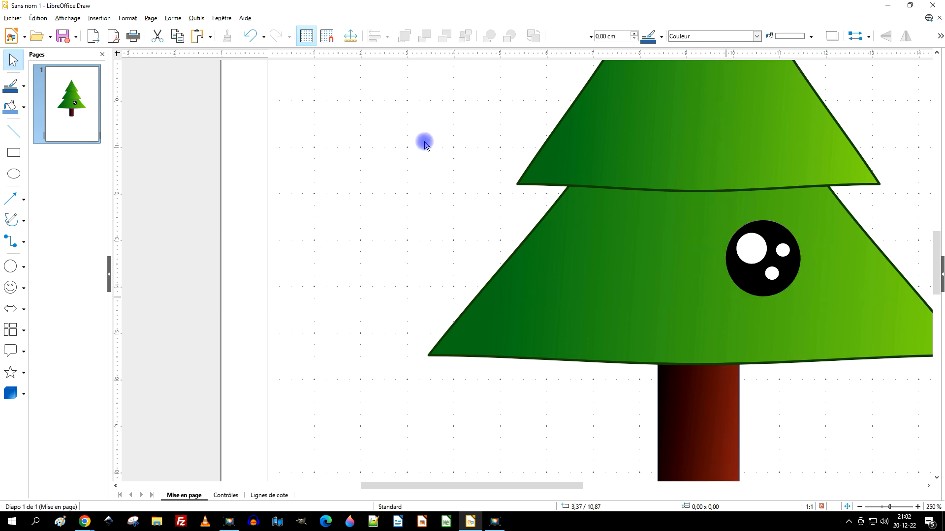
key(ctrl+v)
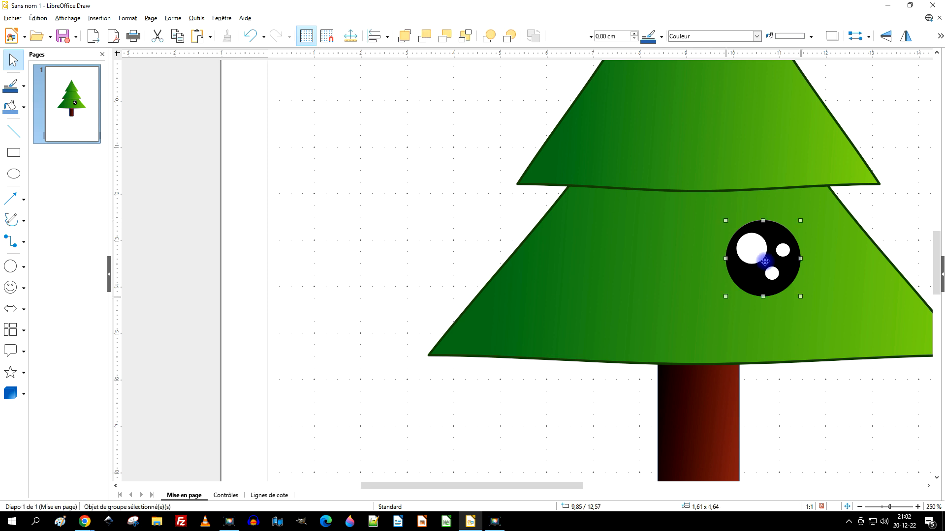
key(Left)
key(shift+Left)
key(shift+Left)
key(shift+Left)
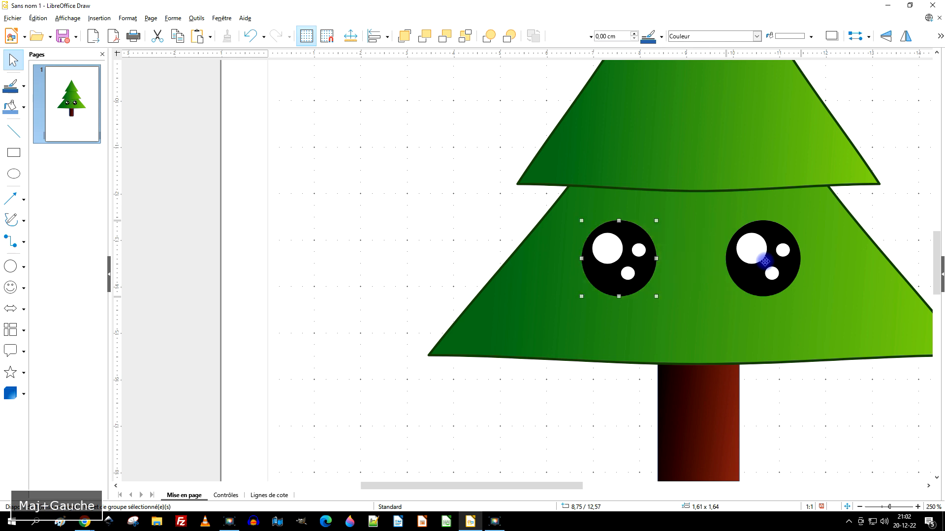
key(Right)
key(Right)
key(Right)
key(Right)
key(Right)
key(Right)
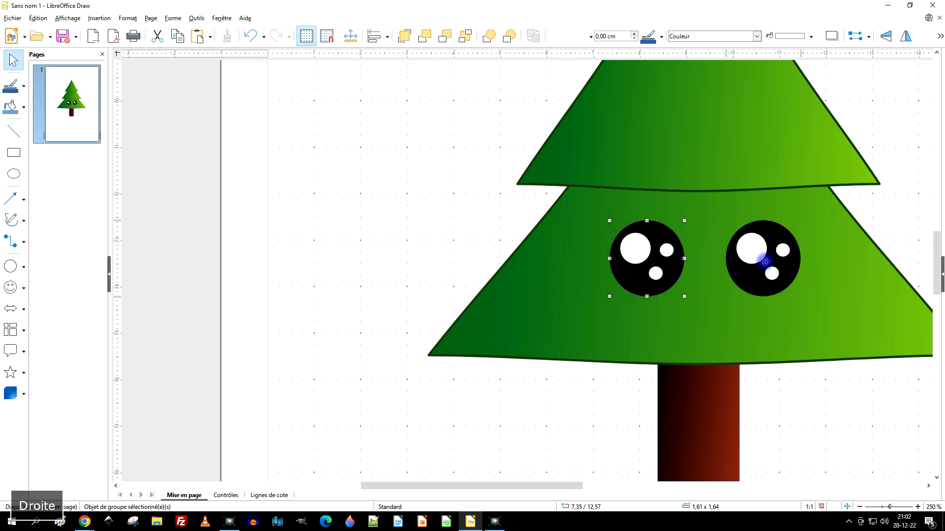
key(Left)
key(Right)
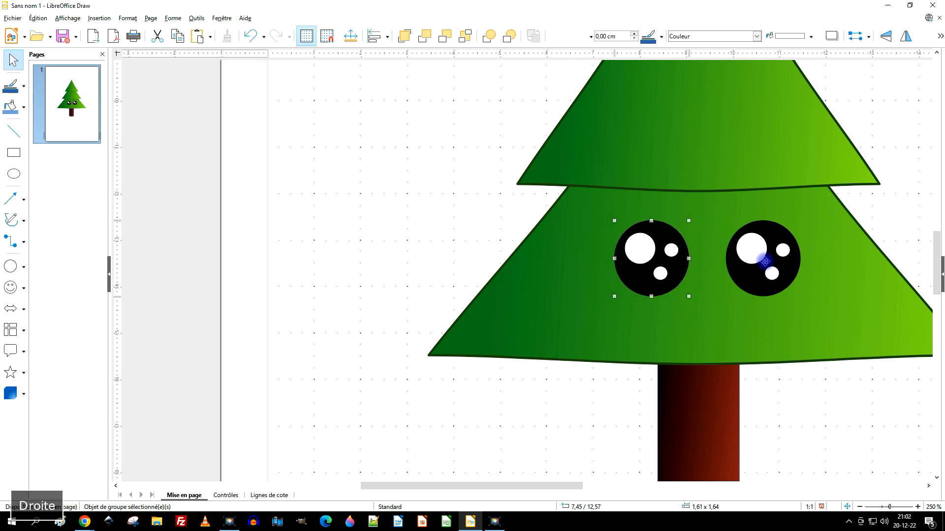
- Draw a smile-shaped Bézier curve about 3,32 × 0,66 cm in the empty area beside the tree
click(407, 143)
scroll(420, 156, down, 1)
scroll(866, 277, up, 3)
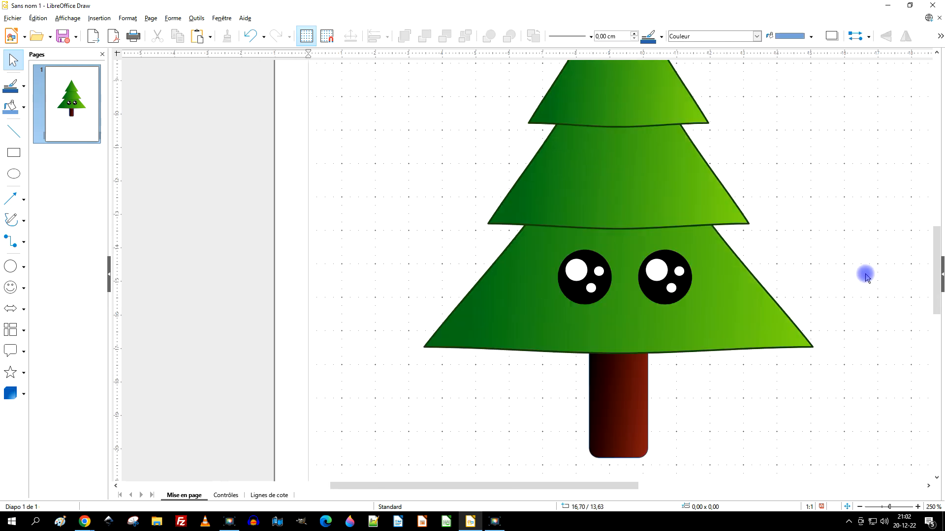
scroll(865, 277, up, 1)
scroll(810, 260, down, 2)
scroll(800, 257, up, 1)
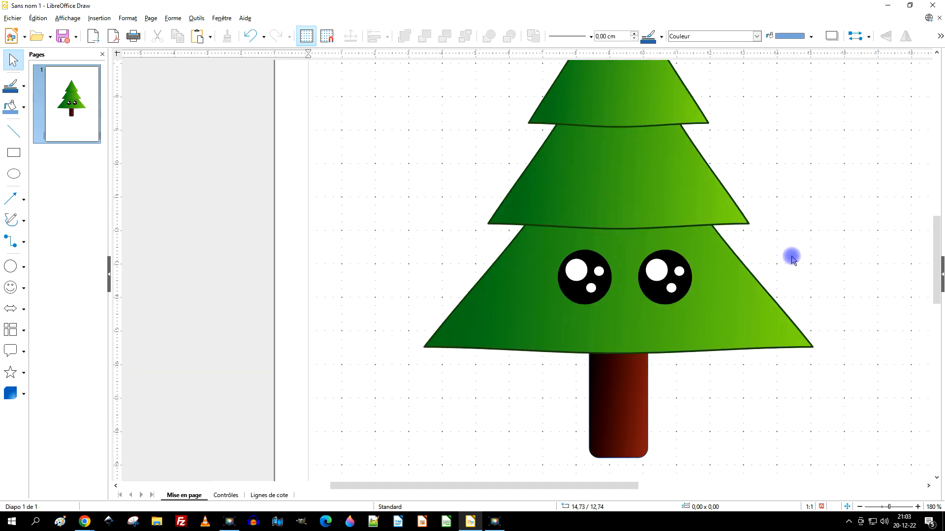
click(25, 224)
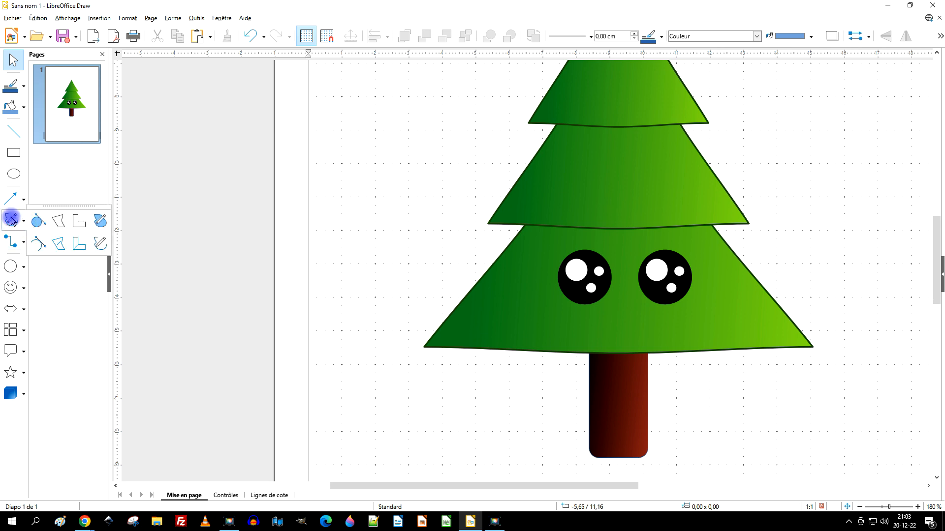
click(98, 246)
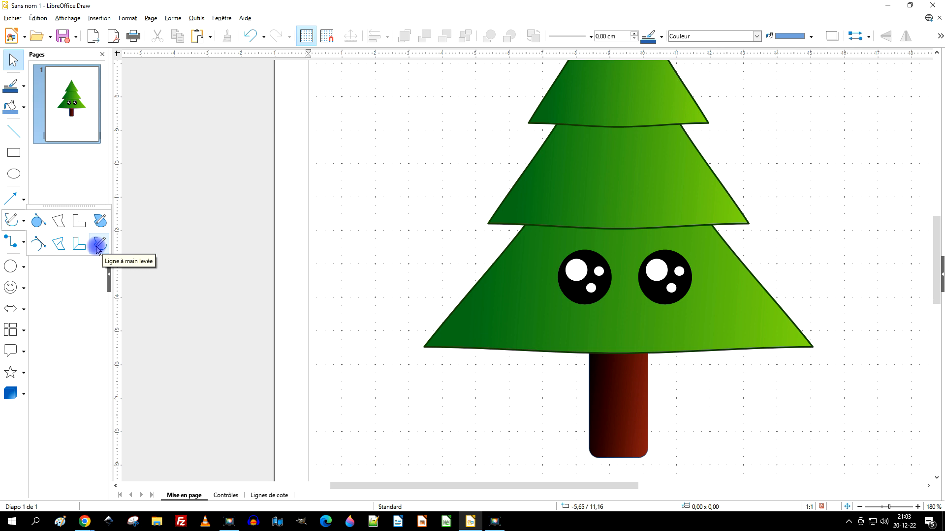
click(38, 245)
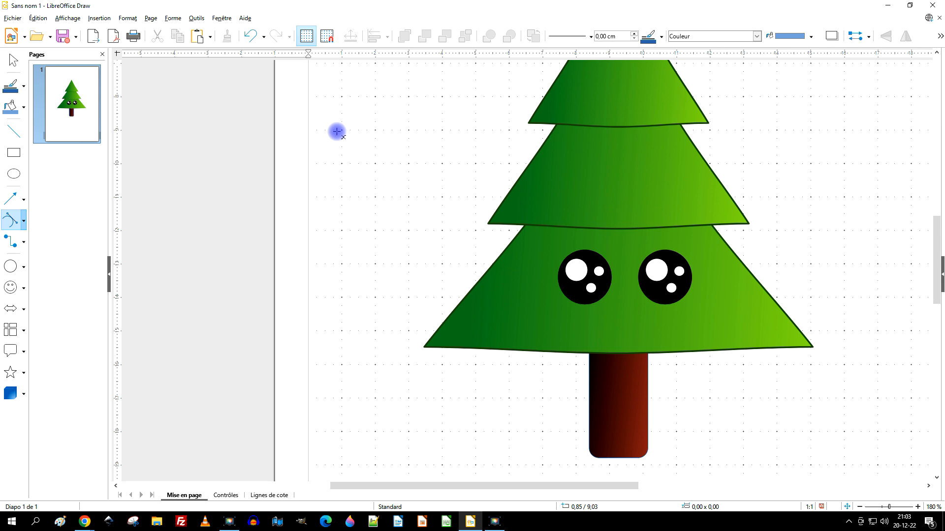
drag(341, 230, 401, 281)
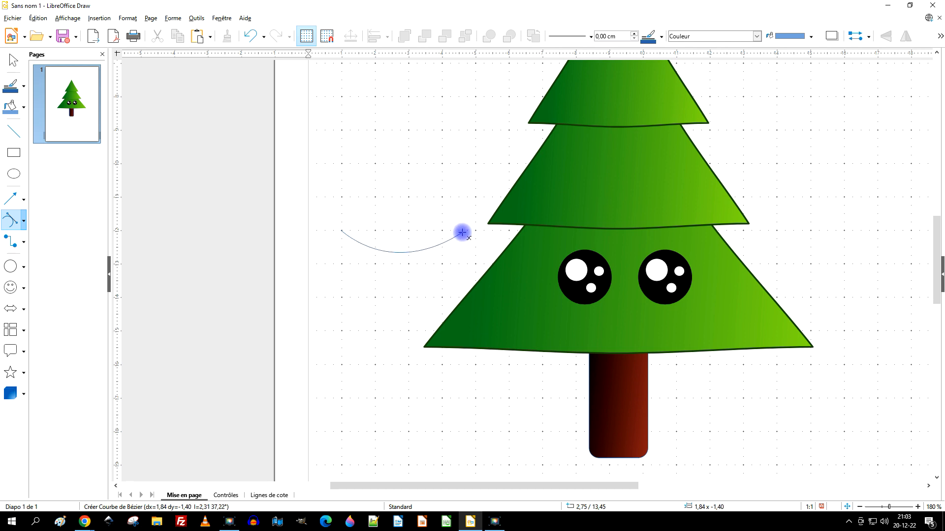
double_click(452, 232)
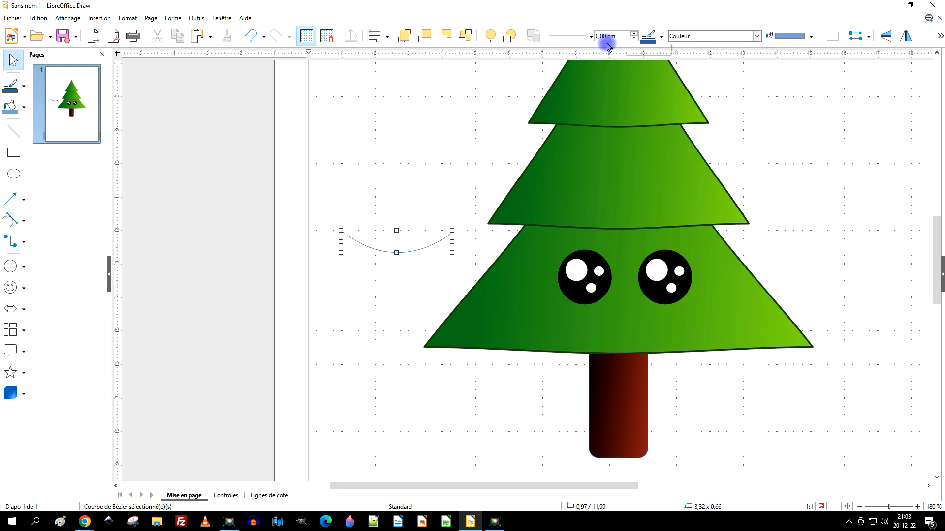
- Set the smile curve's line colour to black and its line width to 0,30 cm
click(659, 38)
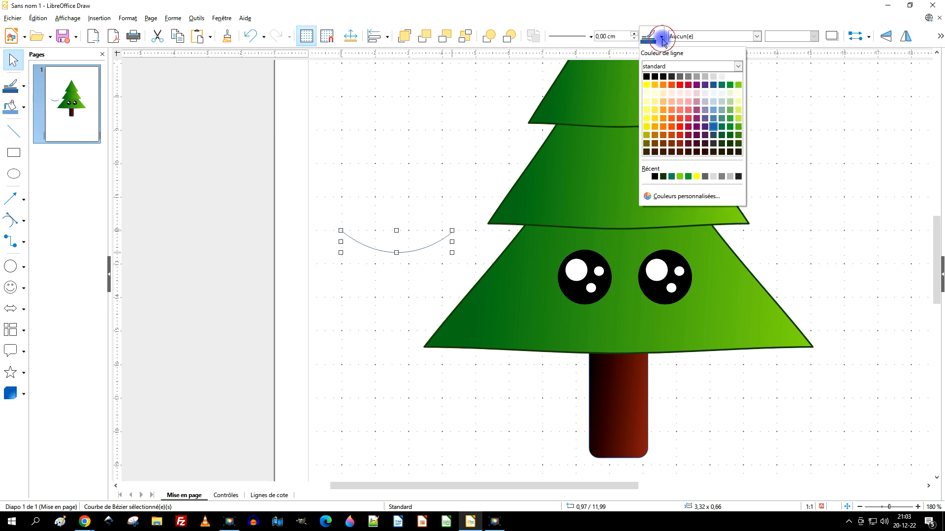
click(648, 78)
click(634, 33)
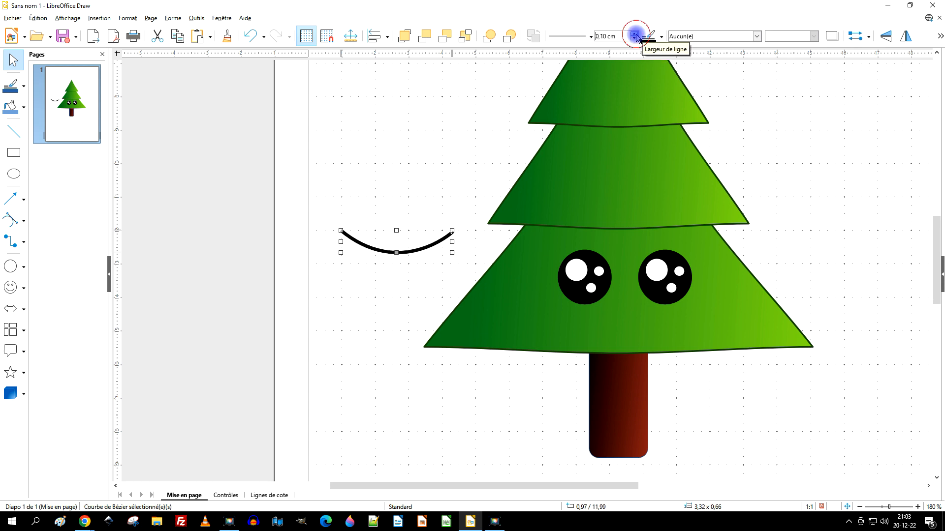
click(634, 34)
click(634, 33)
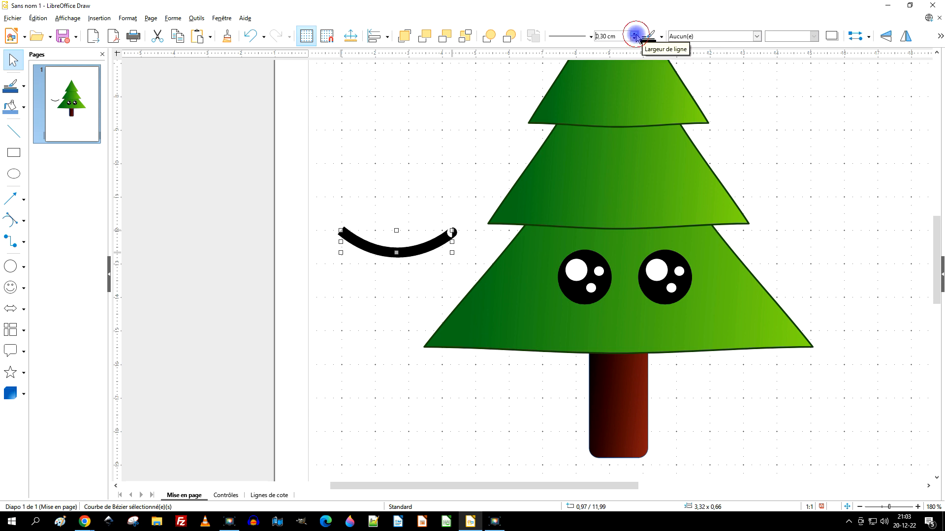
- Try to place the thick smile on the lowest tier beneath the eyes, at about 5,88 / 13,80 cm
drag(407, 247, 571, 309)
click(651, 331)
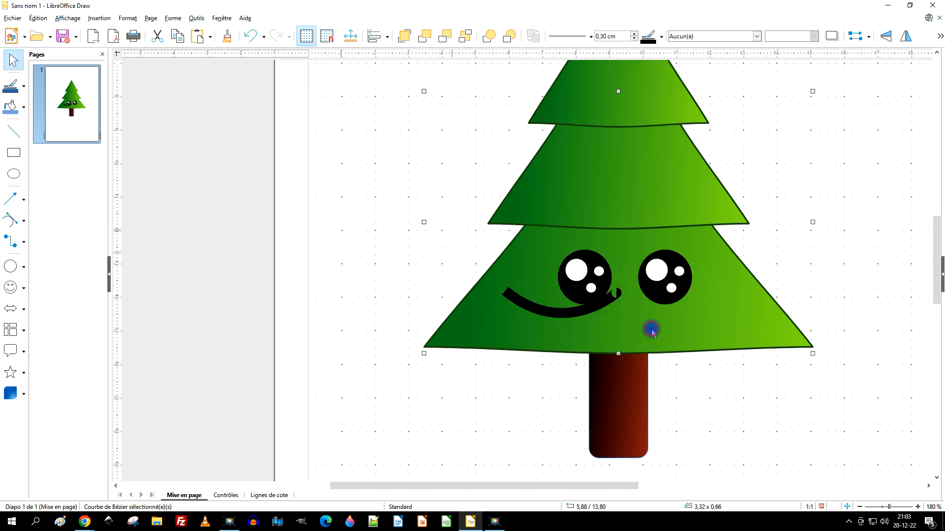
click(365, 195)
click(527, 308)
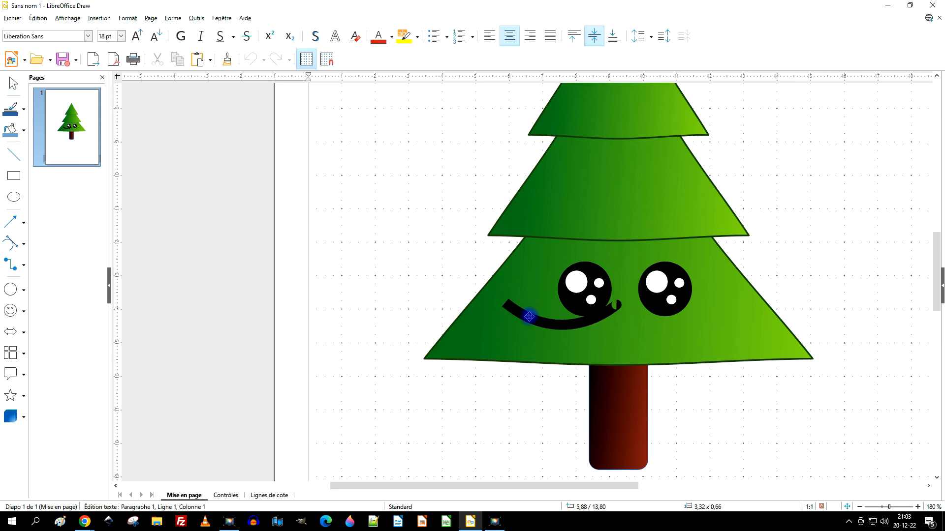
click(483, 308)
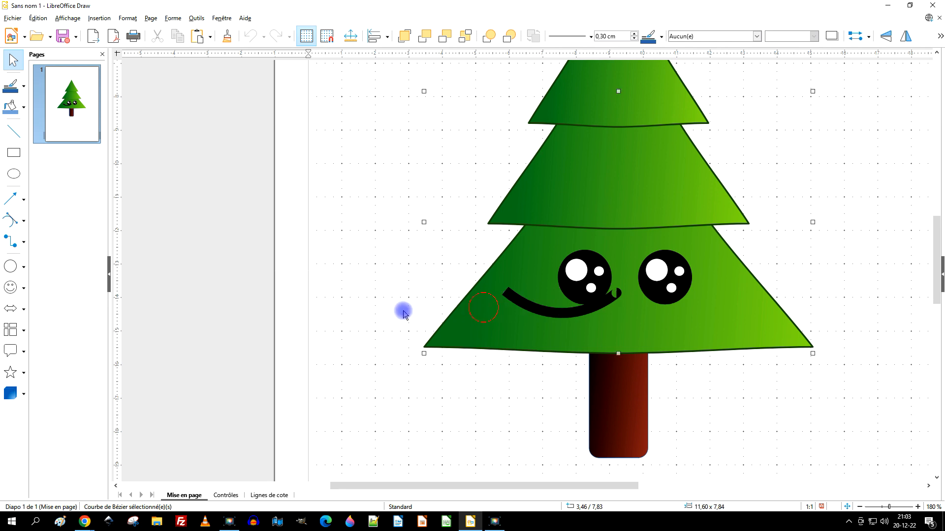
click(848, 197)
click(571, 314)
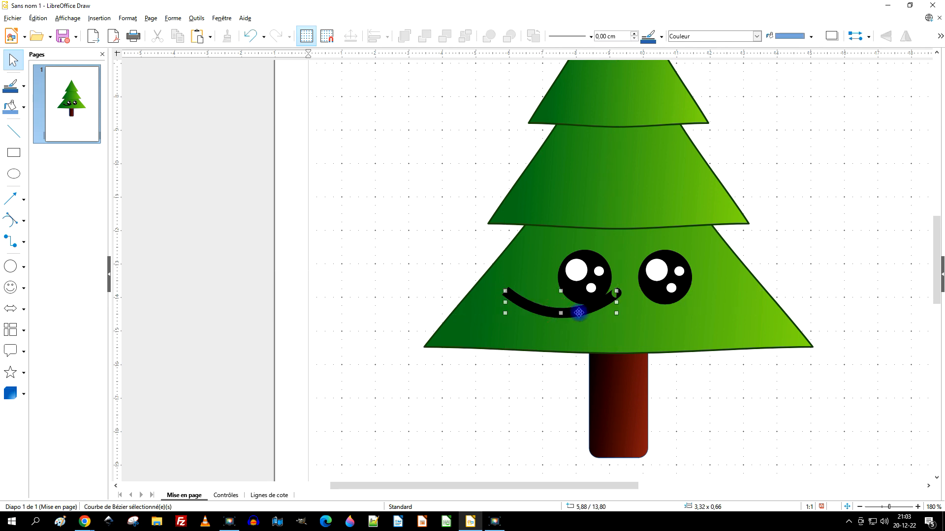
- Move the smile off the tree into the empty area to its left
key(shift+Left)
key(shift+Left)
key(shift+Left)
key(shift+Left)
key(shift+Left)
key(shift+Left)
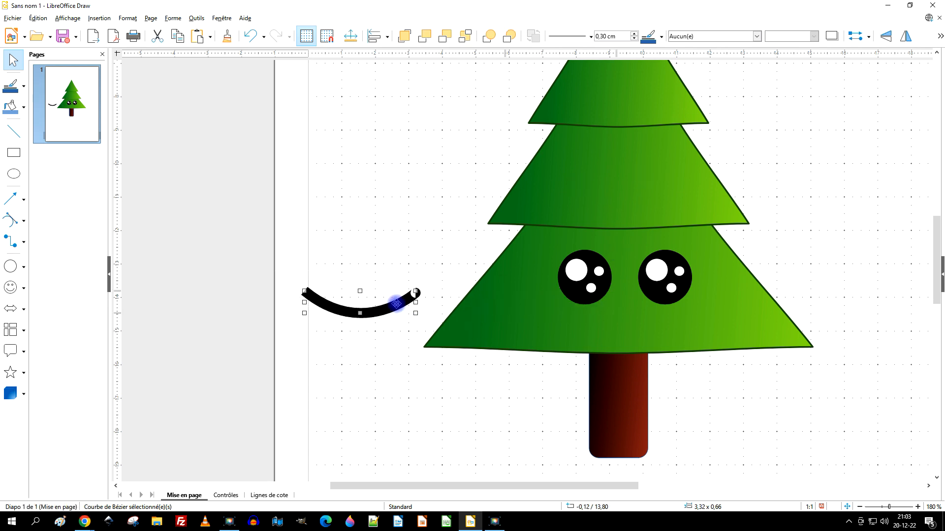
drag(386, 309, 409, 256)
- Undo the smile's moves and the last increase of its line width
key(ctrl+z)
key(ctrl+z)
key(ctrl+z)
key(ctrl+z)
key(ctrl+z)
key(ctrl+z)
key(ctrl+z)
key(ctrl+z)
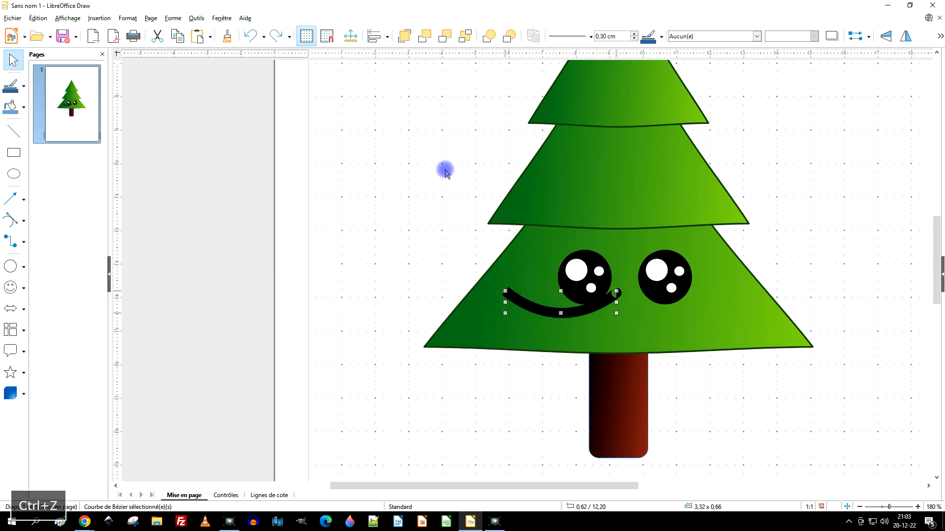
key(ctrl+z)
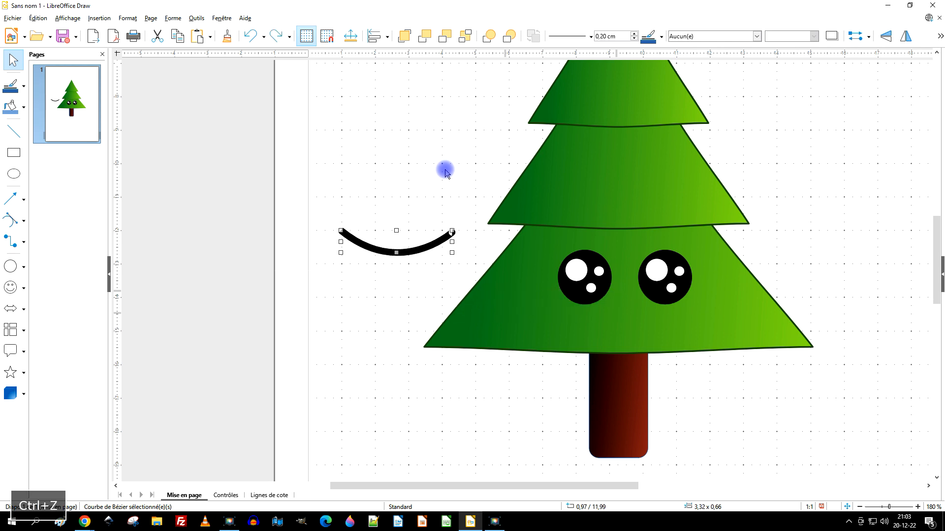
- Redo the last line width increase, then undo all of the smile's line width changes
click(407, 232)
key(ctrl+y)
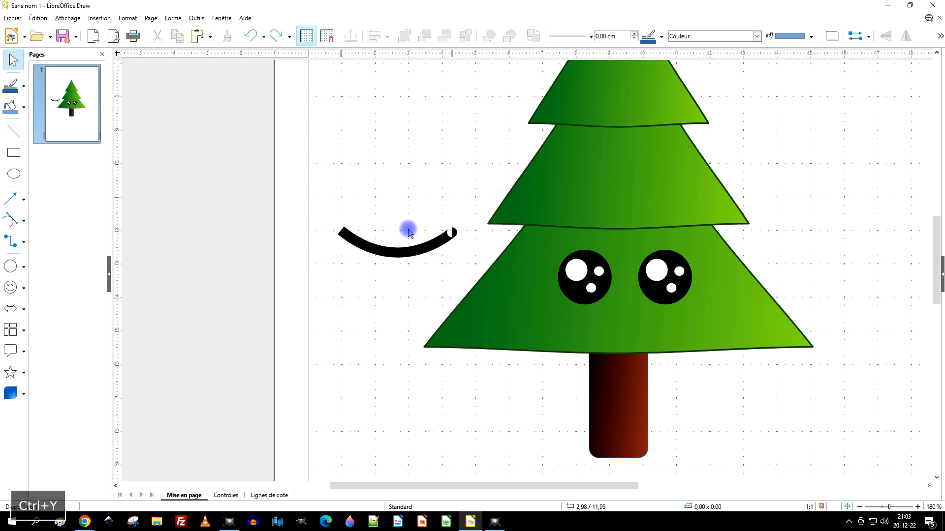
drag(427, 245, 425, 250)
key(ctrl+z)
key(ctrl+z)
key(ctrl+z)
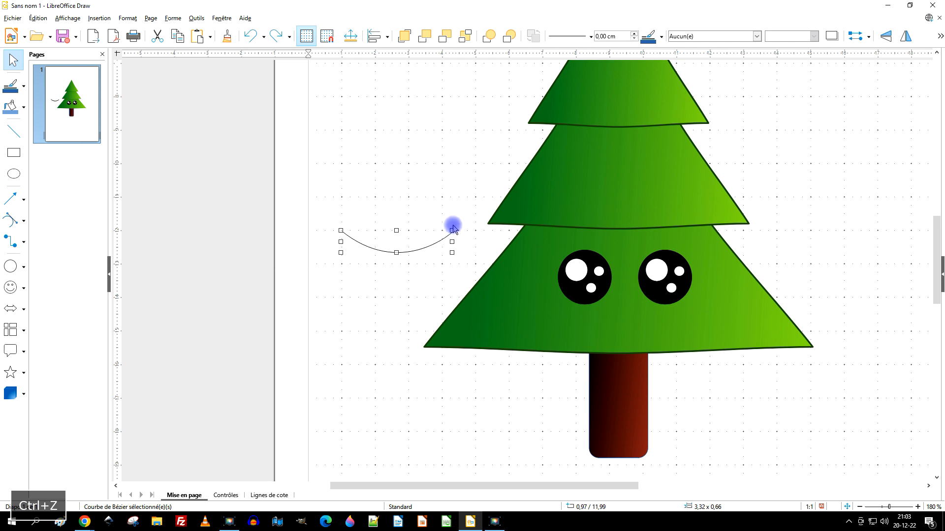
- Set the smile's line width to 0,20 cm and its line colour to black
click(634, 34)
click(634, 34)
click(662, 37)
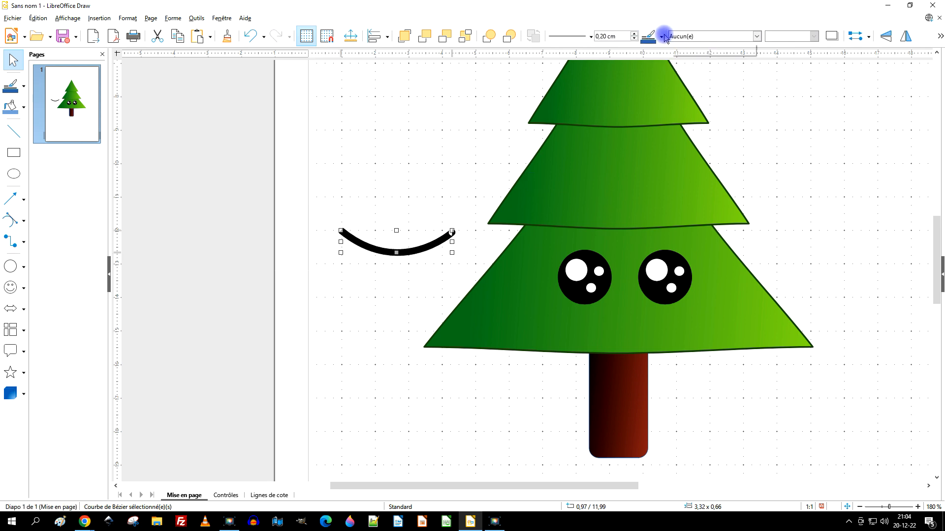
click(646, 76)
click(488, 128)
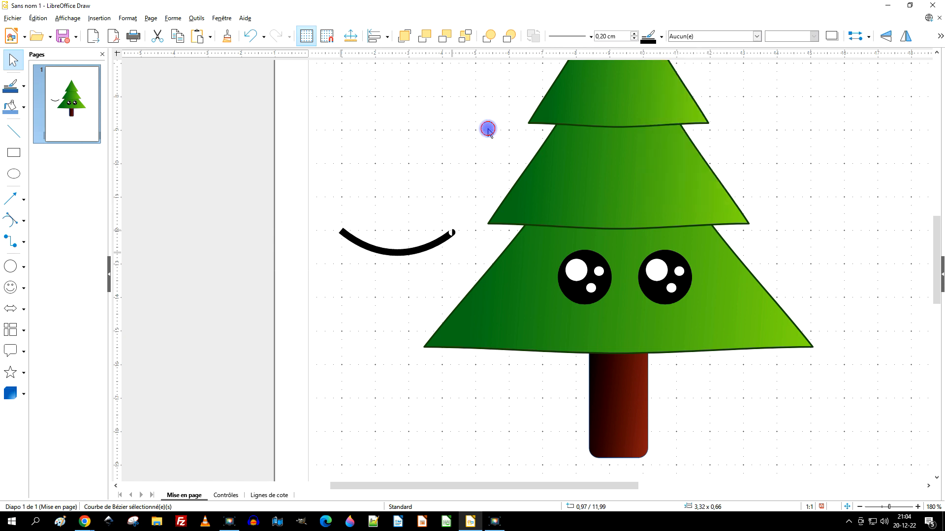
- Shrink the smile to about 2,66 × 0,50 cm and centre it beneath the eyes, at about 8,01 / 14,53 cm
drag(427, 249, 632, 336)
click(400, 251)
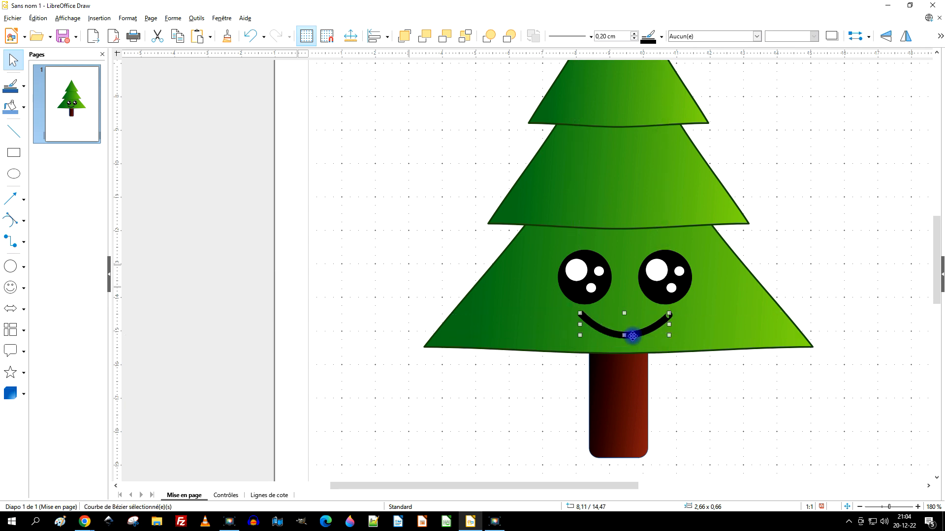
key(Left)
key(Left)
key(Right)
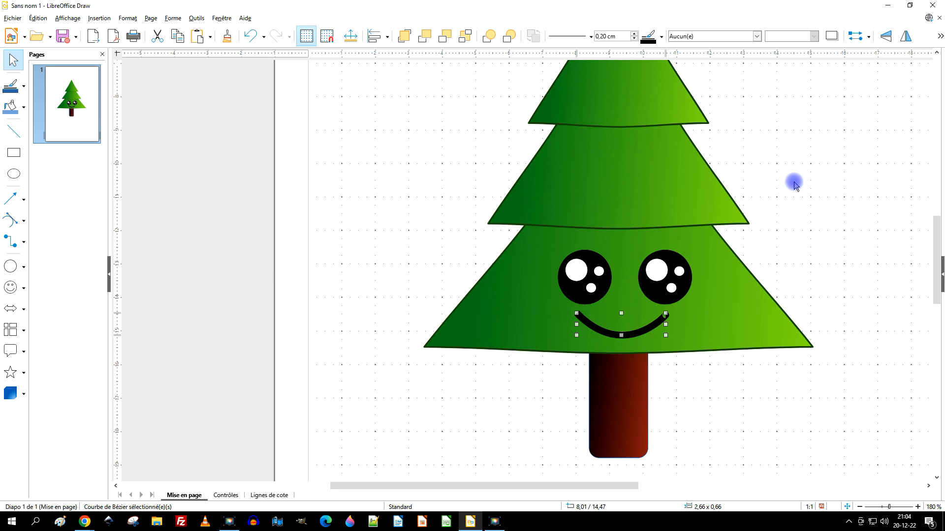
drag(621, 312, 621, 319)
key(Up)
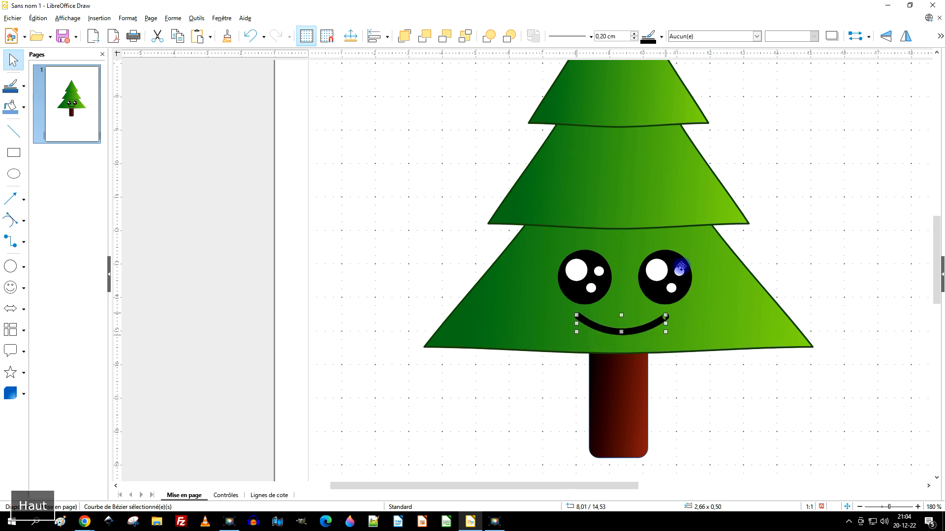
- Draw a circle about 1,39 cm across in the empty area to the left of the treetop
ctrl+scroll(648, 317, down, 1)
mouse_move(613, 480)
mouse_down()
mouse_move(681, 487)
mouse_move(659, 487)
mouse_up()
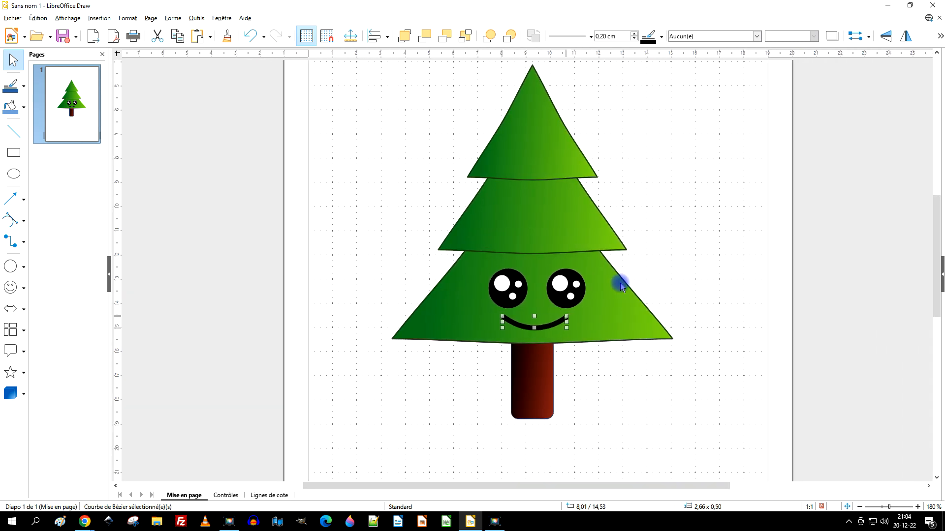
ctrl+scroll(621, 287, up, 1)
ctrl+scroll(652, 280, down, 1)
click(677, 235)
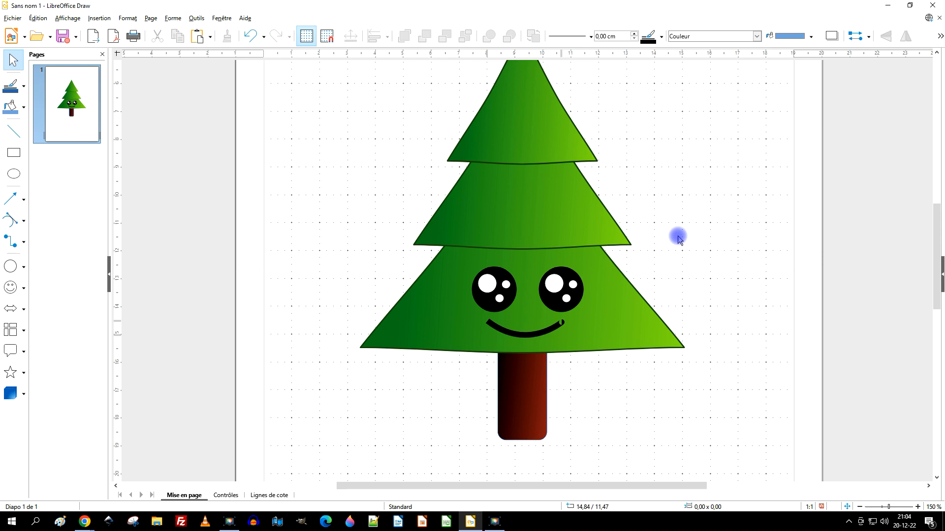
scroll(683, 222, up, 2)
scroll(690, 201, down, 1)
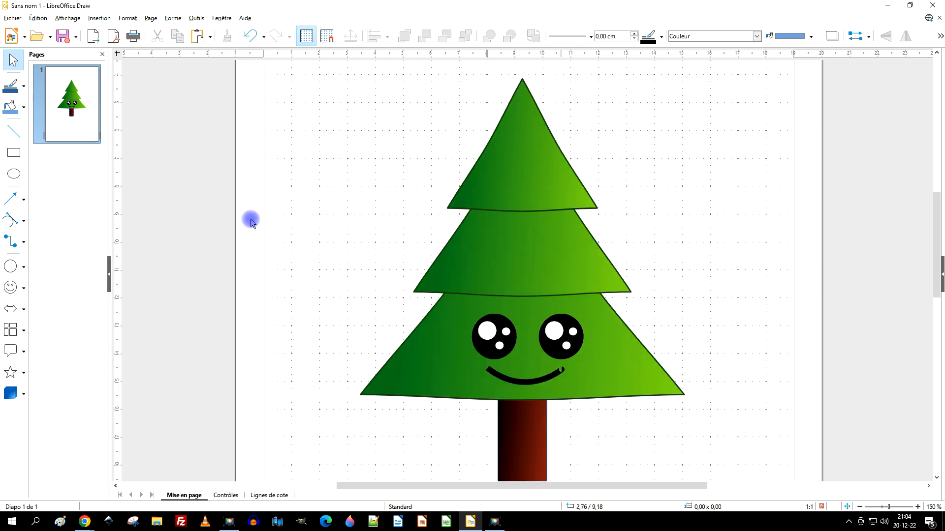
click(10, 268)
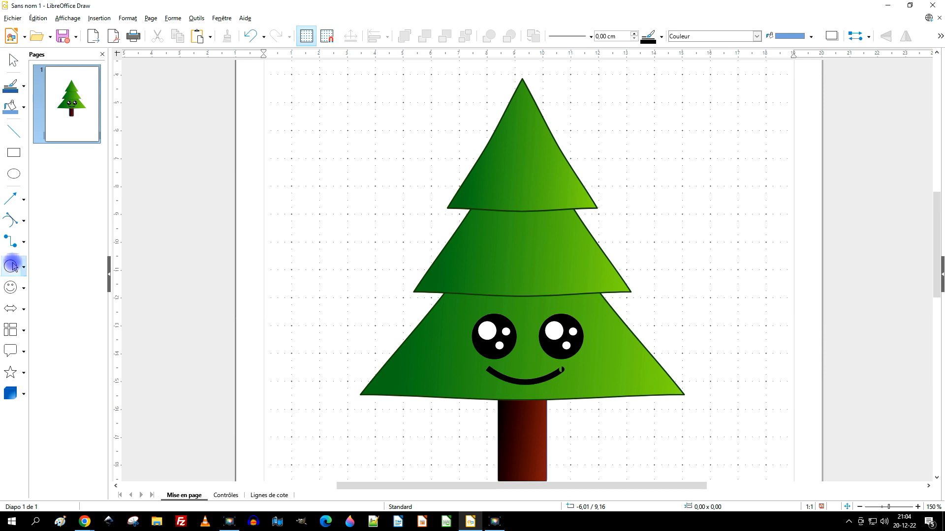
drag(304, 138, 344, 176)
- Fill the circle with the Sunshine radial gradient going from gold to yellow
right_click(325, 155)
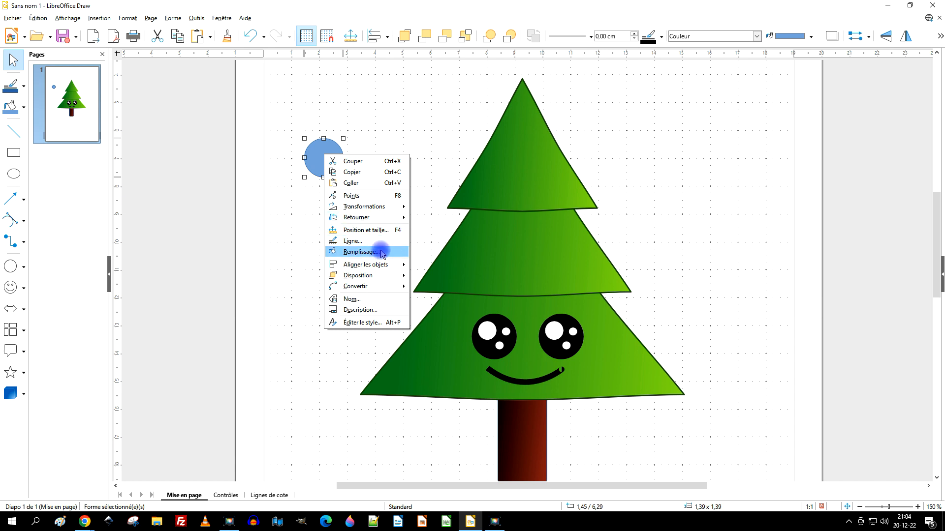
click(381, 251)
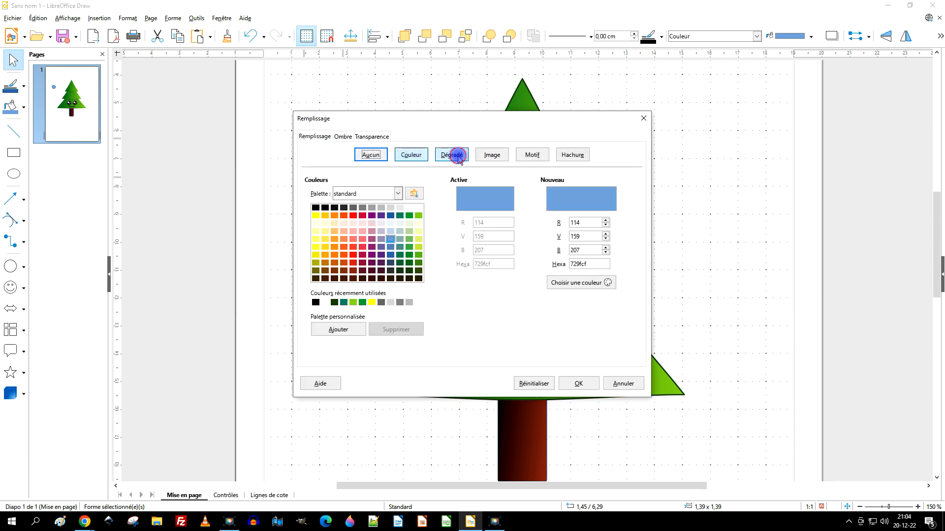
click(458, 157)
click(324, 327)
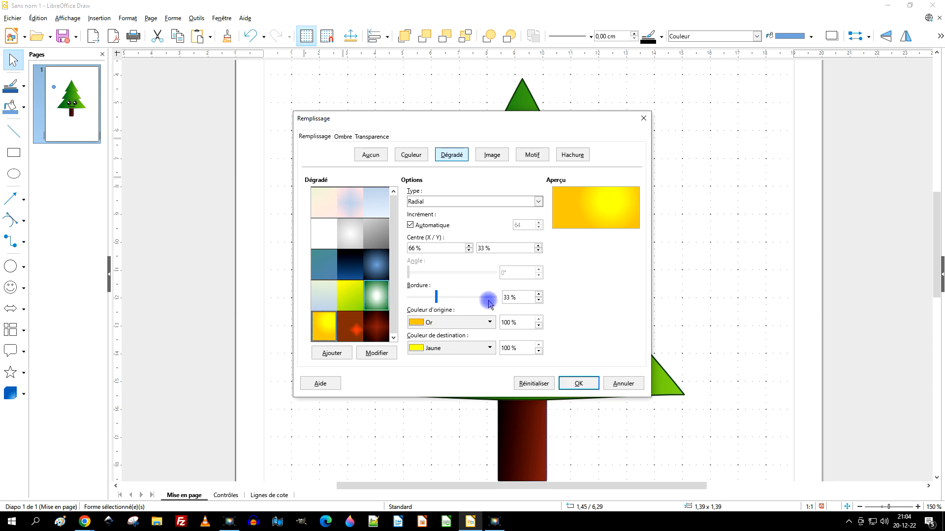
click(464, 202)
click(478, 177)
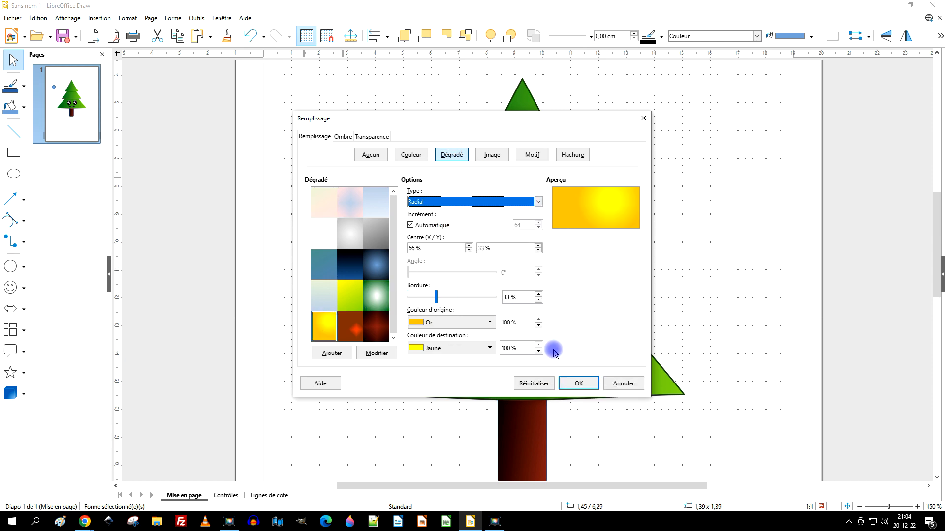
click(579, 383)
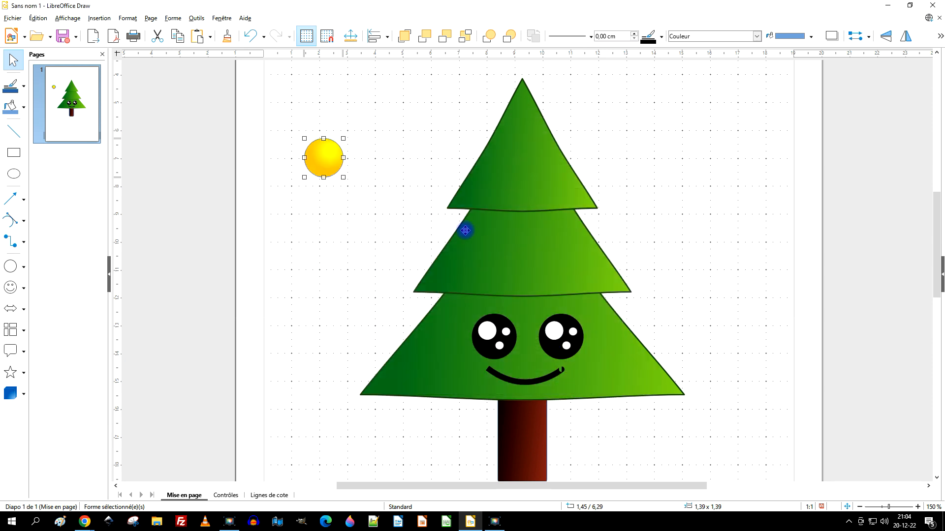
- Set the outline colour of the yellow circle beside the tree to Or
right_click(325, 158)
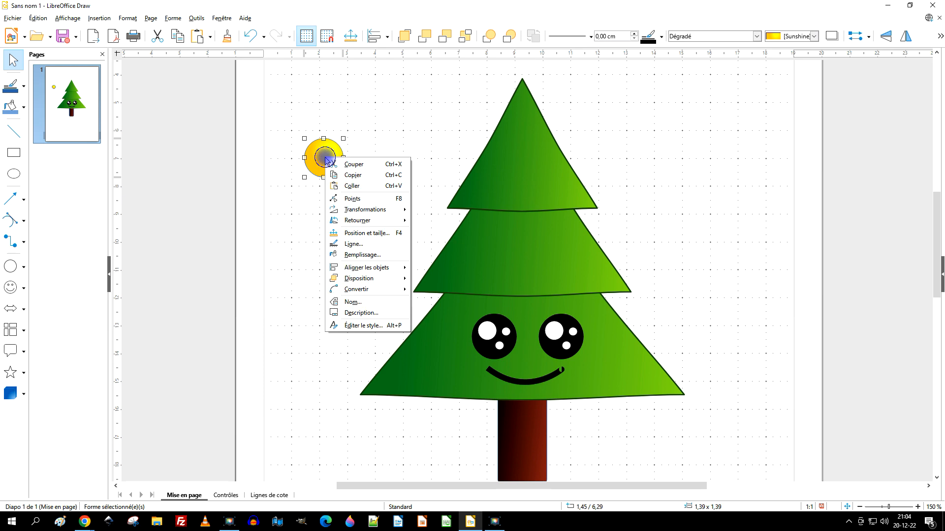
click(374, 244)
click(438, 199)
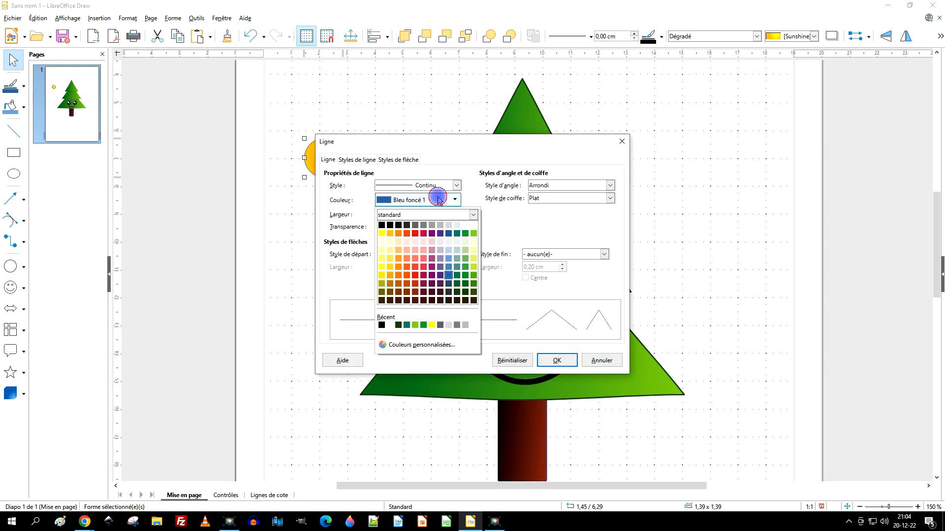
click(392, 235)
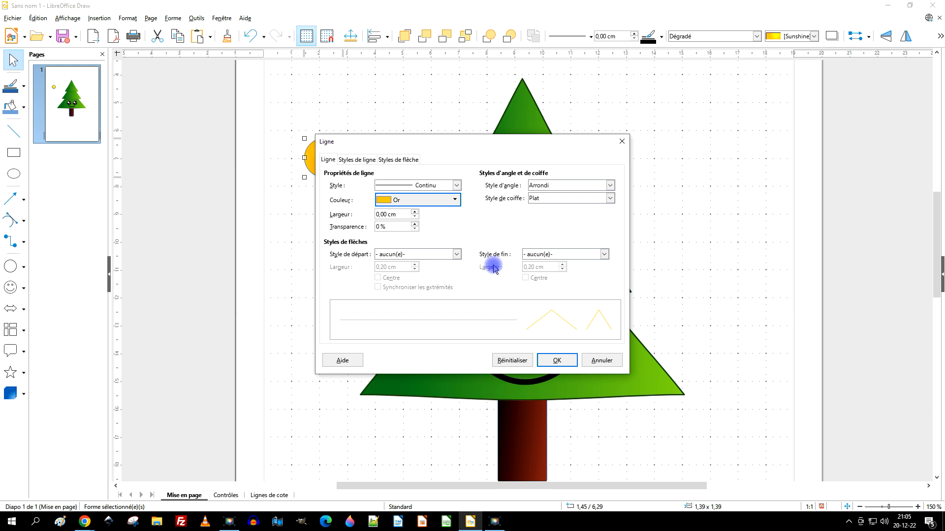
click(555, 359)
- Shrink the yellow ball to about 1,08 × 1,08 cm and place it on the tree's top tier, at about 7,98 / 7,03 cm
click(400, 113)
click(326, 152)
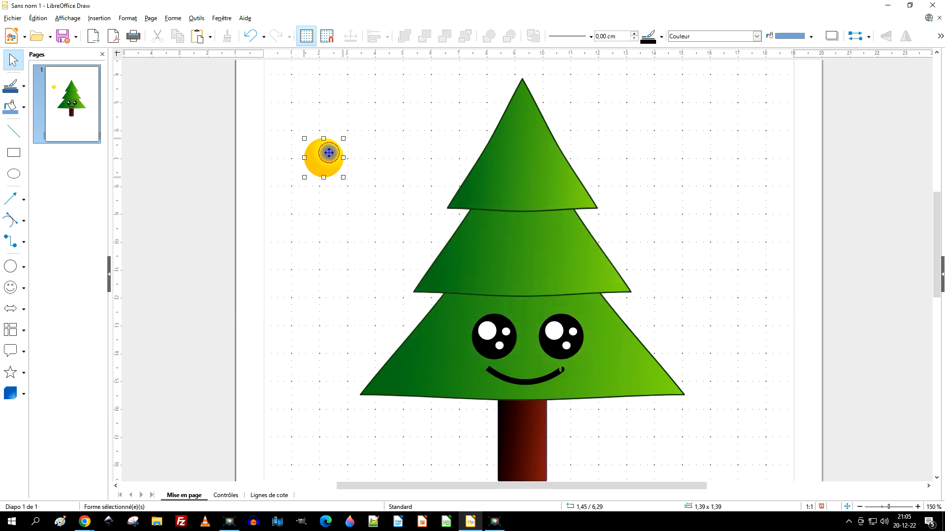
drag(344, 179, 501, 167)
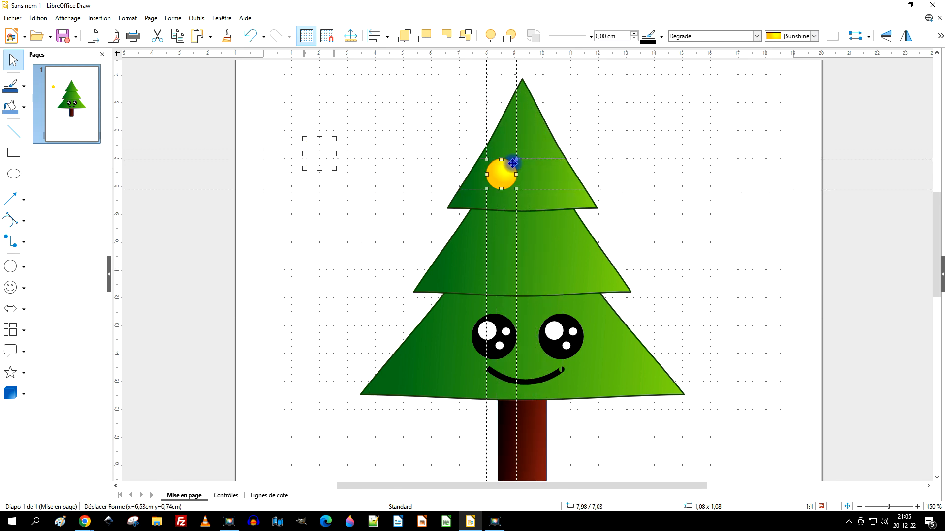
- Duplicate the yellow ball and place the copy on the right half of the middle tier, at about 9,88 / 10,23 cm
key(ctrl+c)
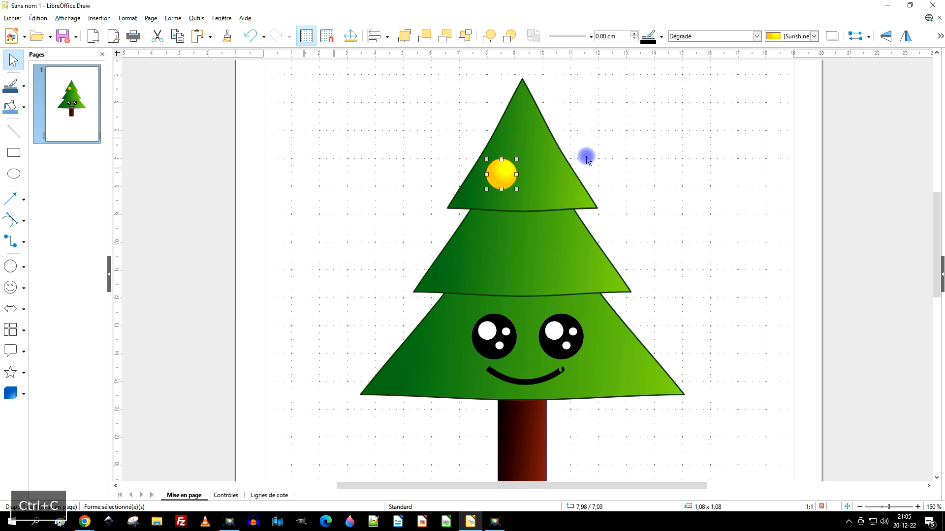
key(shift+Down)
key(shift+Down)
key(shift+Down)
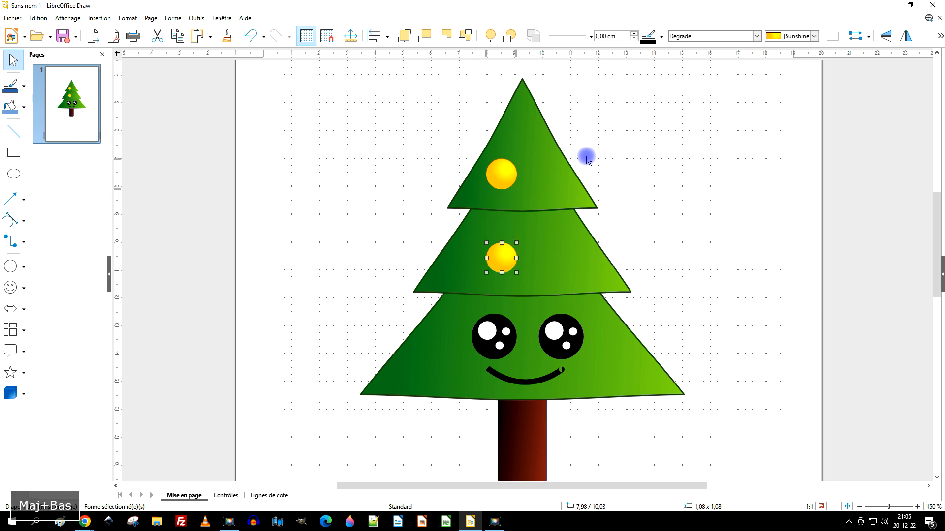
key(Right)
key(shift+Right)
key(shift+Right)
key(shift+Left)
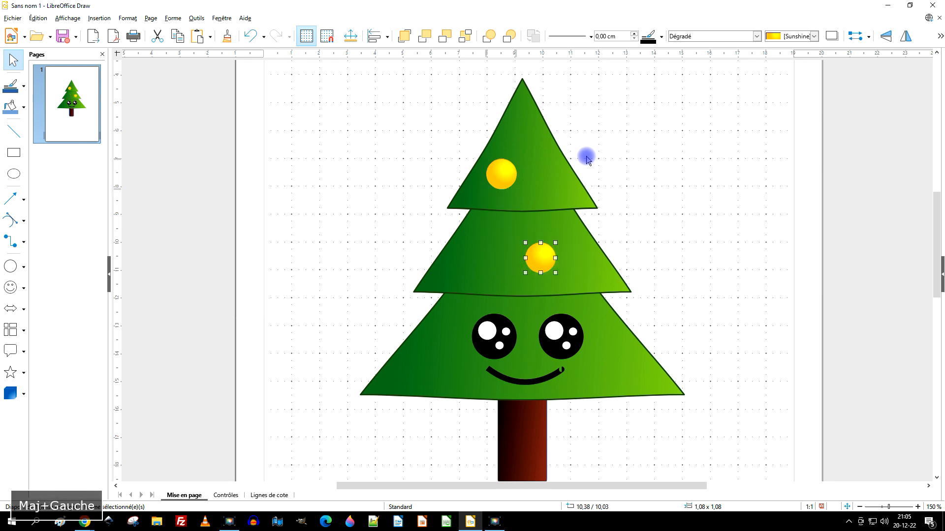
key(Right)
key(Right)
key(Right)
key(Right)
key(Right)
key(Right)
key(Down)
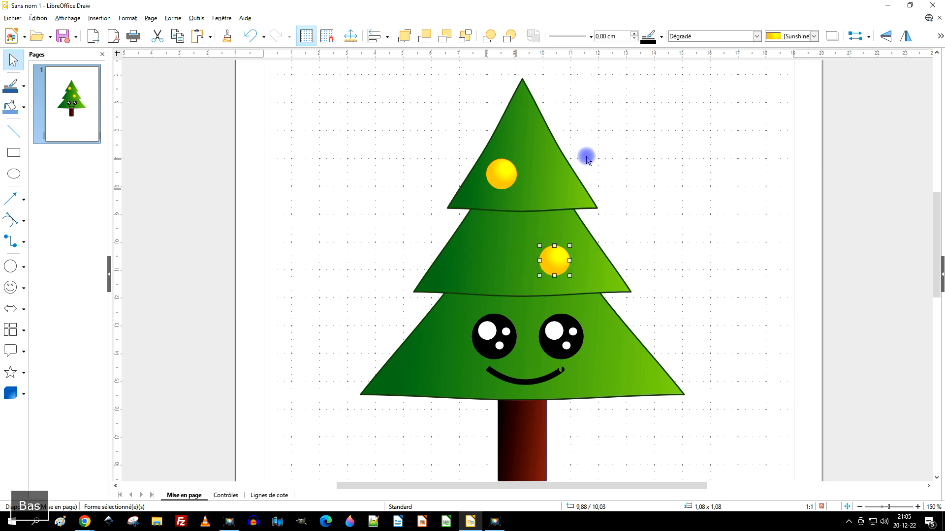
- Place another copy of the ball near the bottom tier's right corner, at about 12,67 / 13,95 cm, and choose the Présent gradient preset for it
key(ctrl+c)
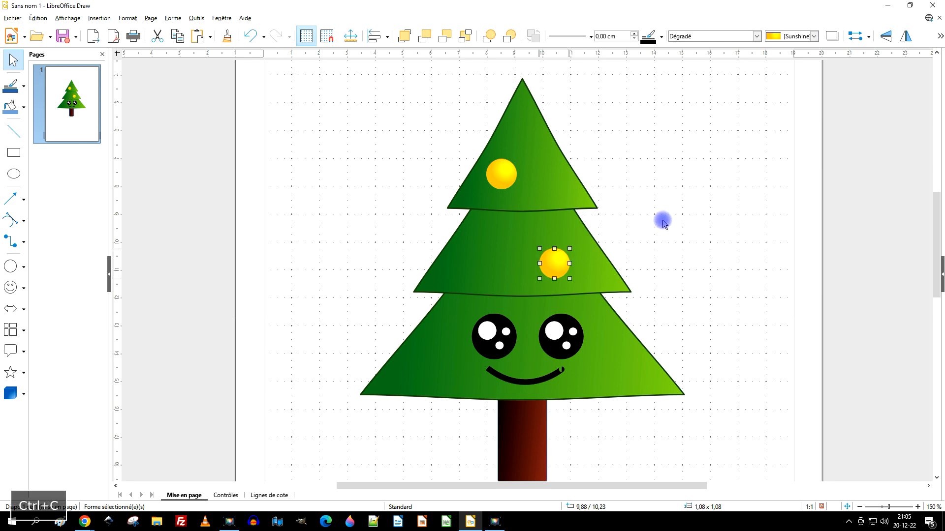
drag(551, 263, 629, 367)
right_click(631, 368)
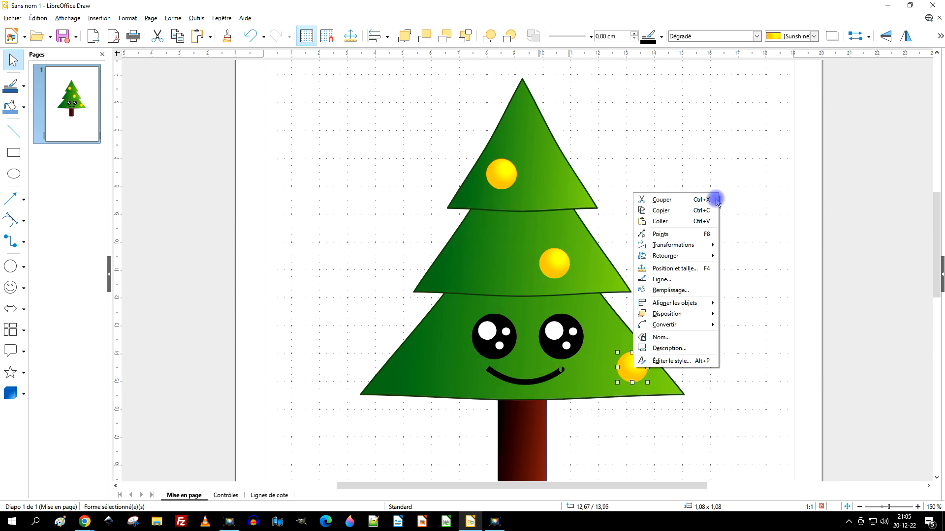
click(687, 289)
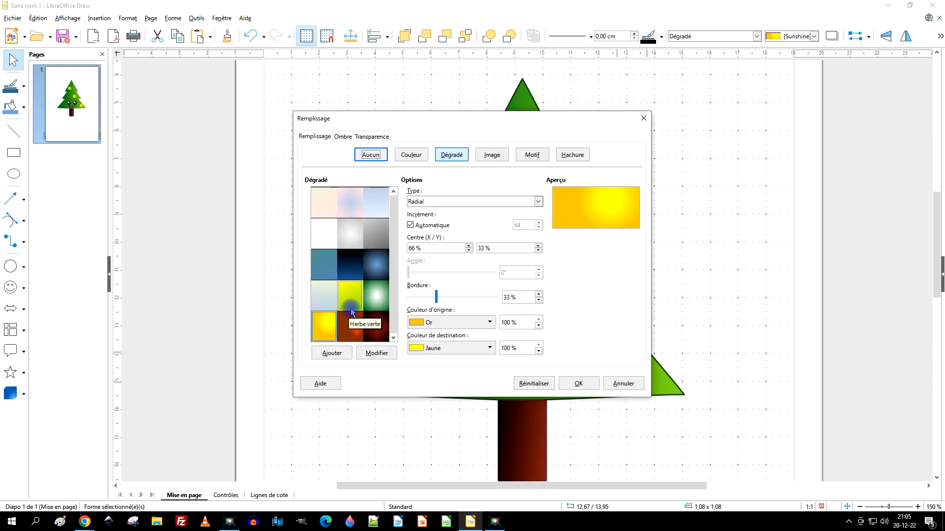
click(355, 333)
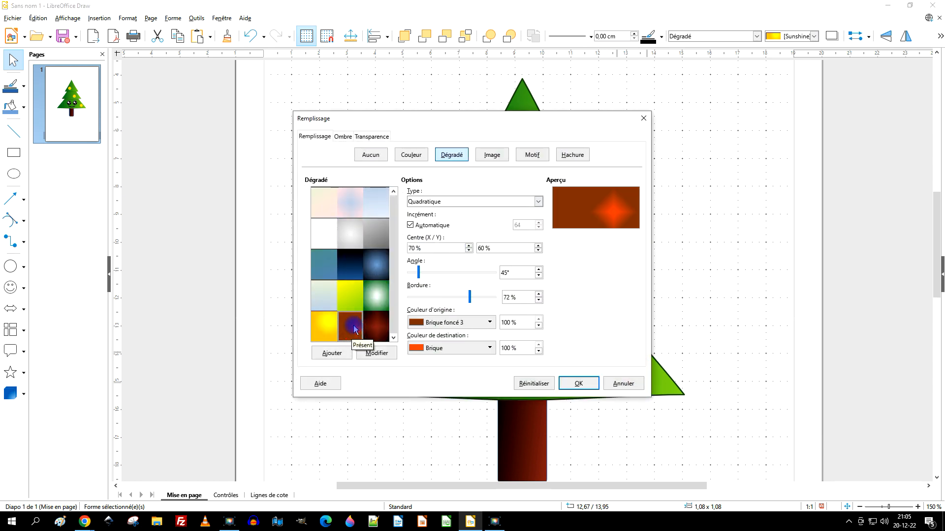
- Try an axial gradient from Brique to Orange at a 14° angle for the bottom-tier ball
click(463, 203)
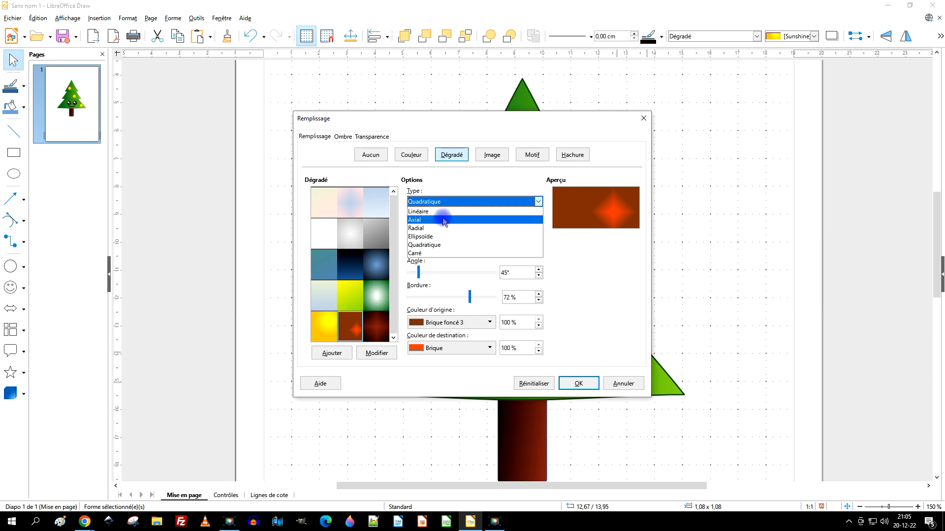
click(444, 221)
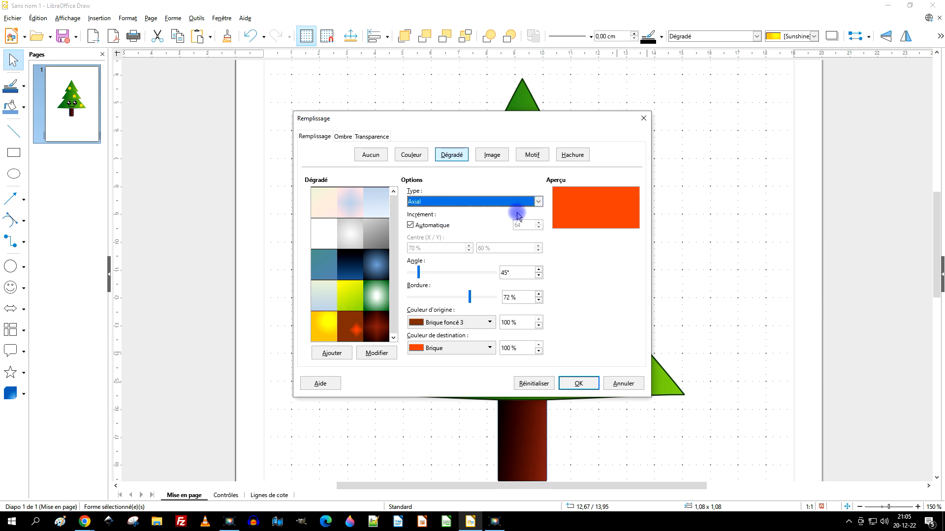
click(456, 350)
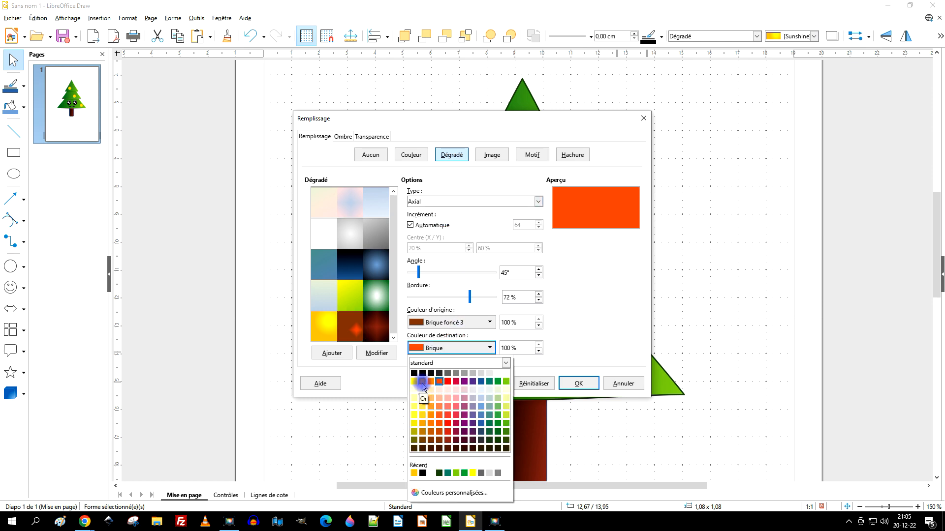
click(432, 386)
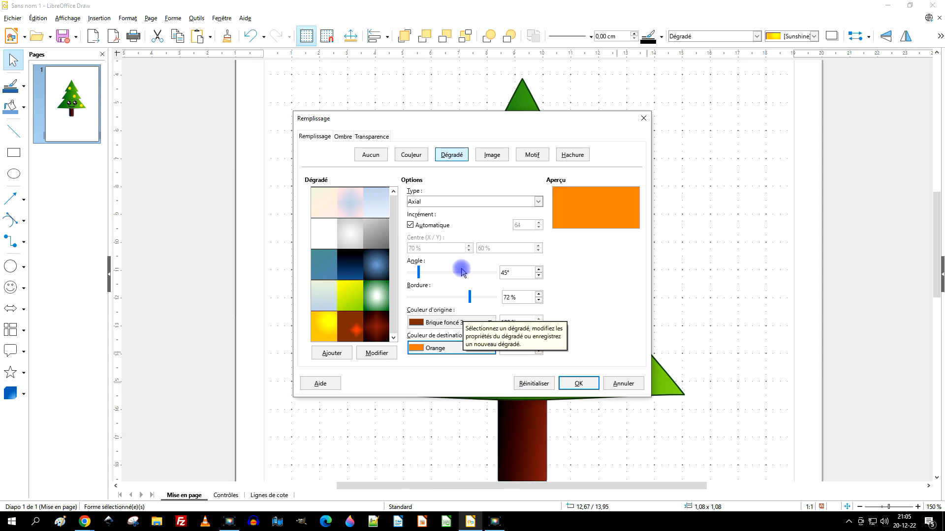
click(418, 275)
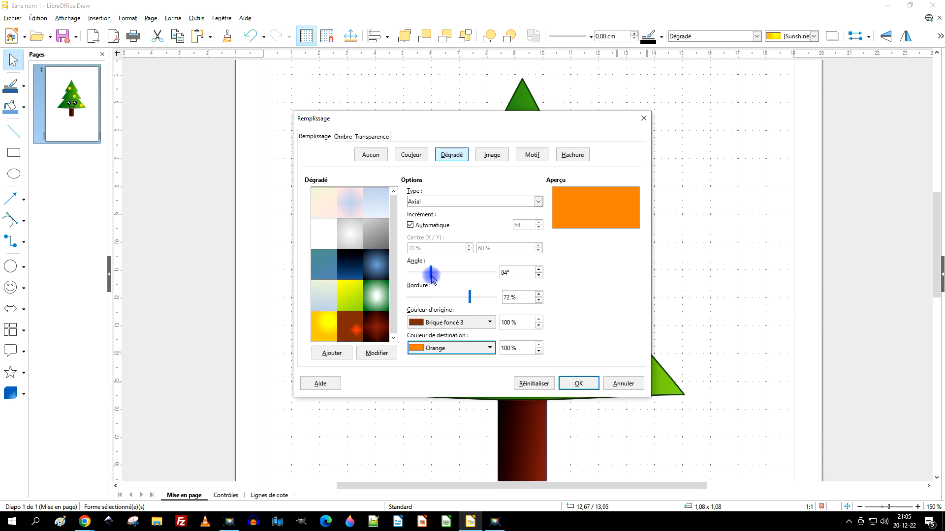
drag(447, 277, 411, 275)
click(452, 322)
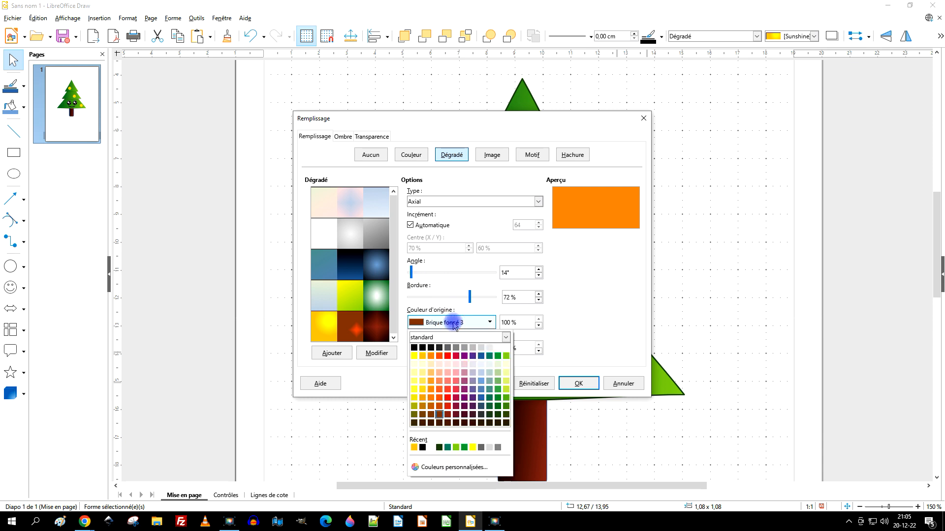
click(439, 356)
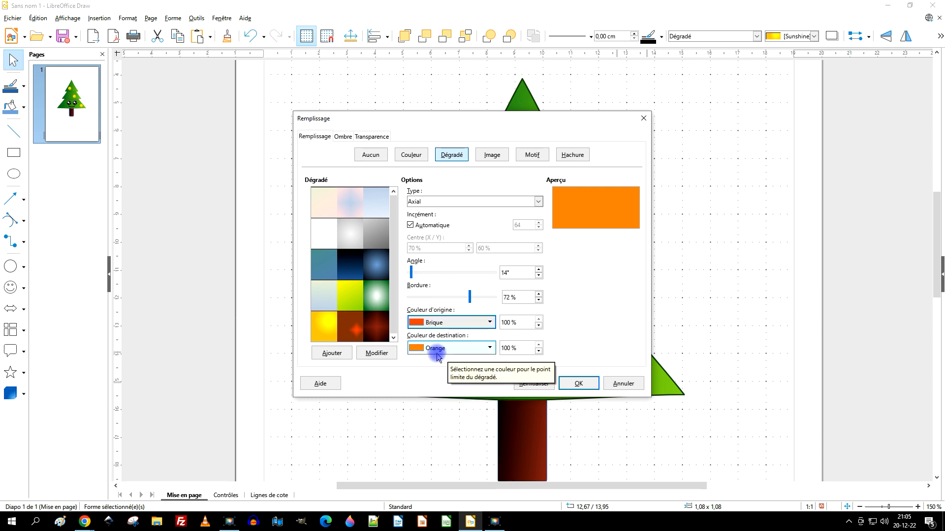
- Set the ball's gradient type to Radial, with its centre at 50 % horizontally and 20 % vertically
click(448, 202)
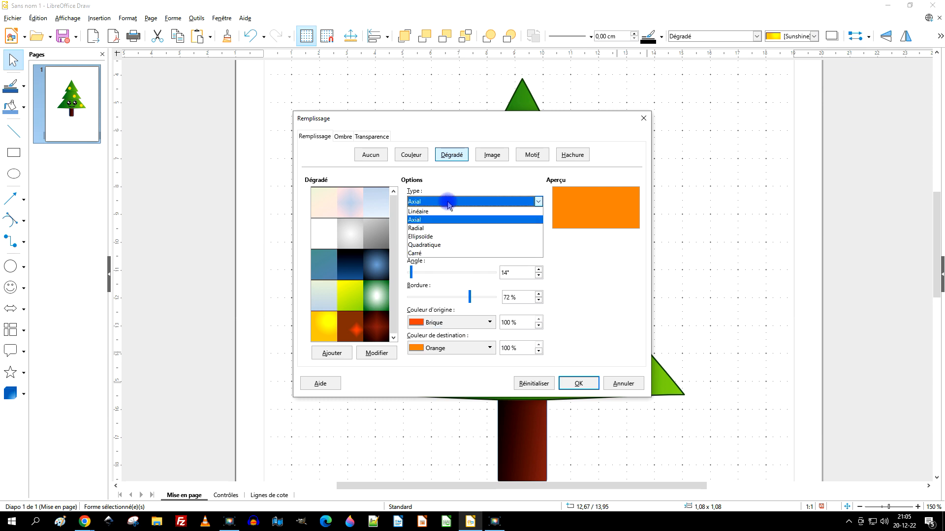
click(435, 228)
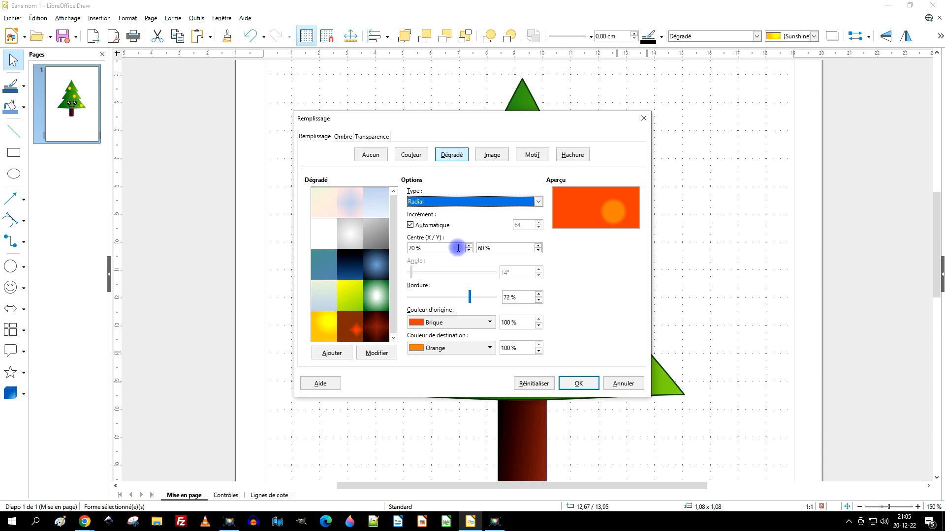
drag(455, 248, 355, 236)
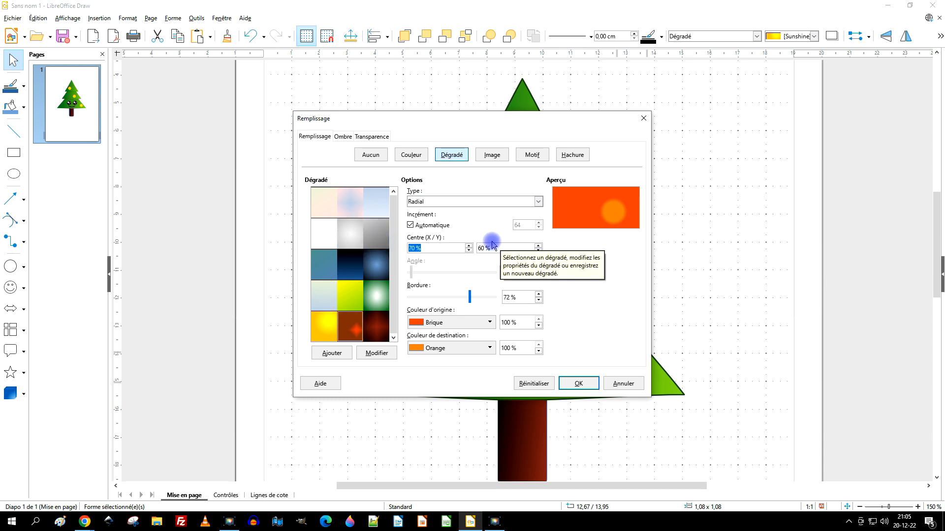
text(50)
key(Tab)
text(20)
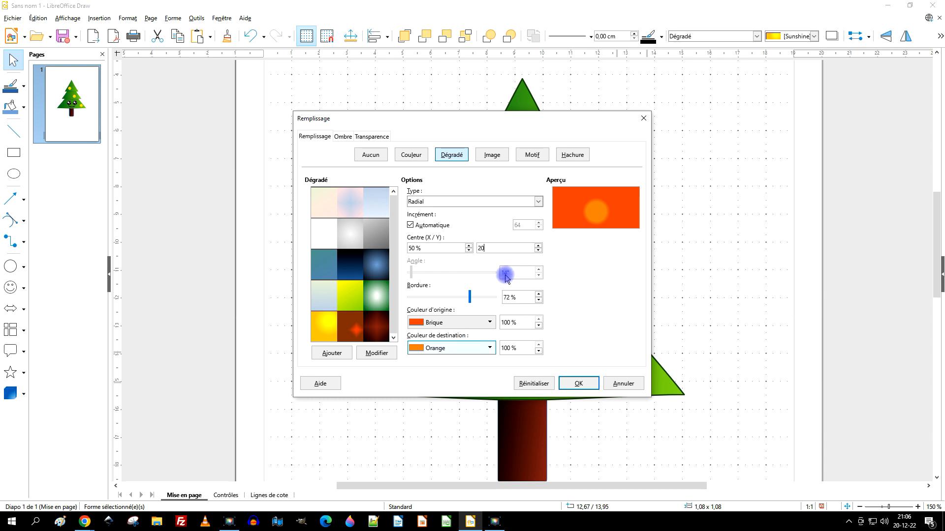
click(421, 248)
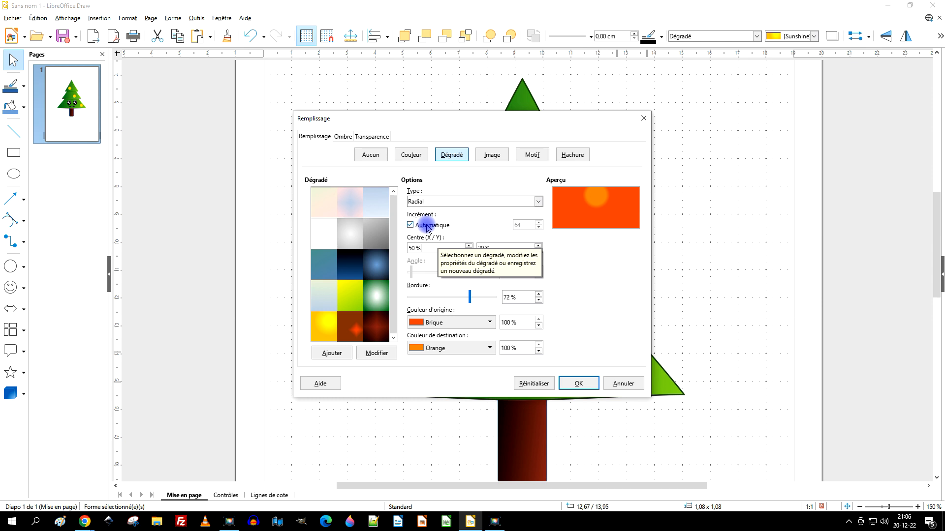
- Set the gradient's destination colour to Brique and its origin colour to Rouge, and apply the fill to the bottom-tier ball
click(463, 348)
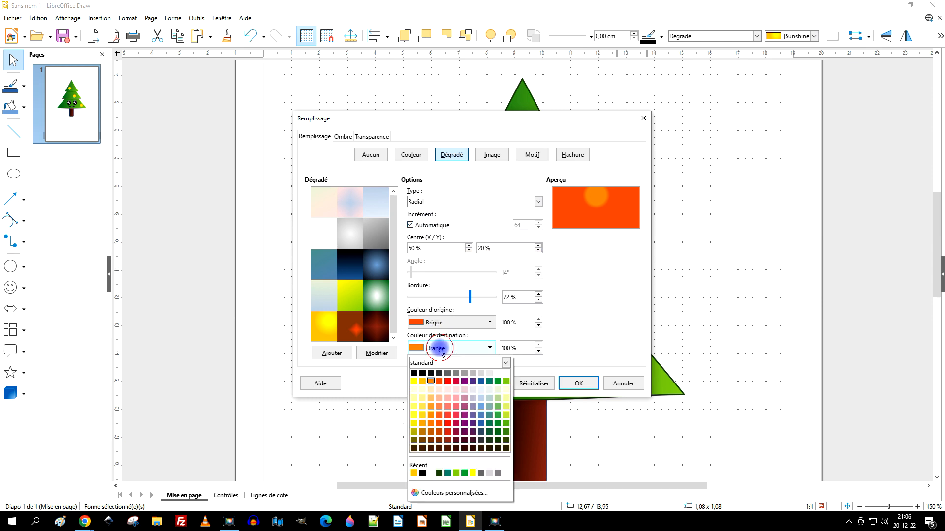
click(440, 381)
click(449, 324)
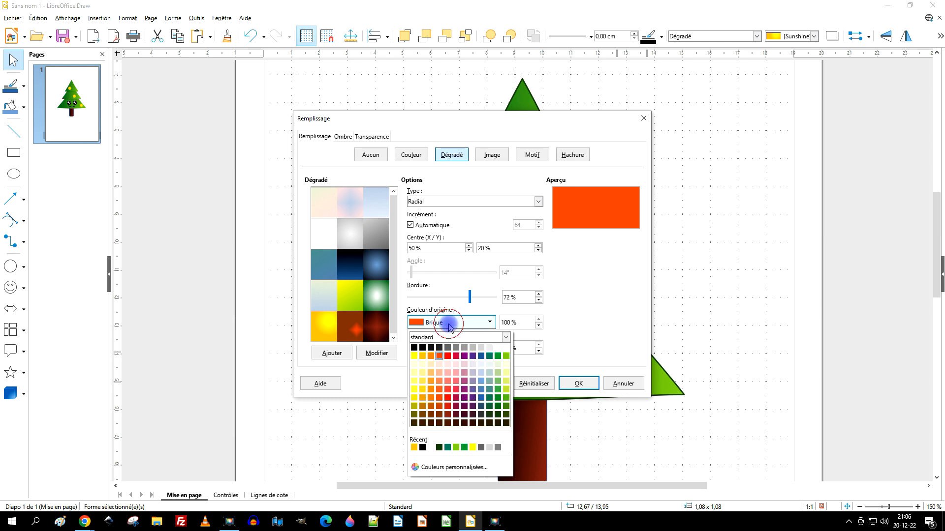
click(448, 357)
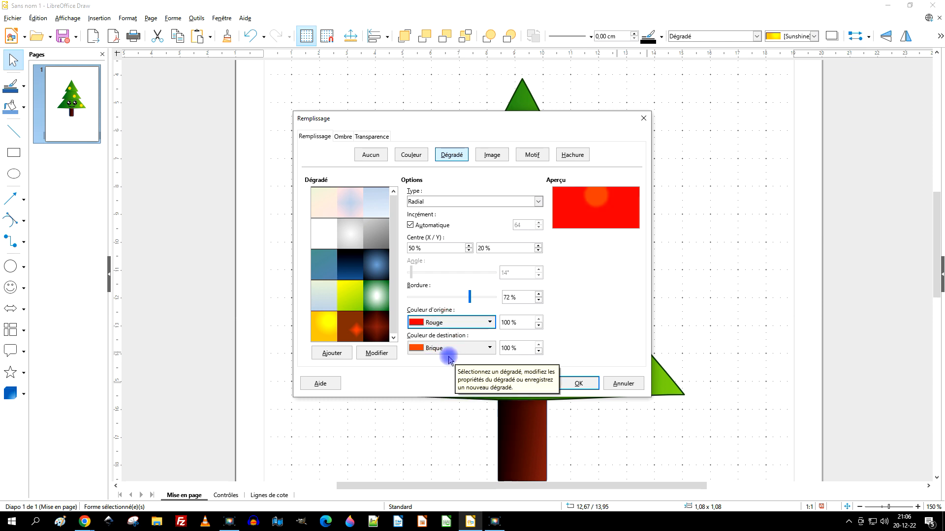
click(576, 383)
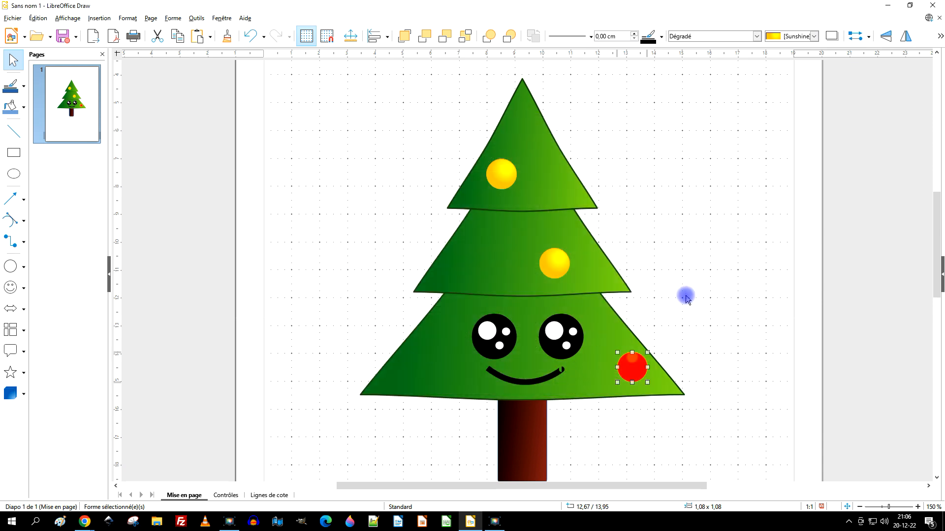
click(712, 255)
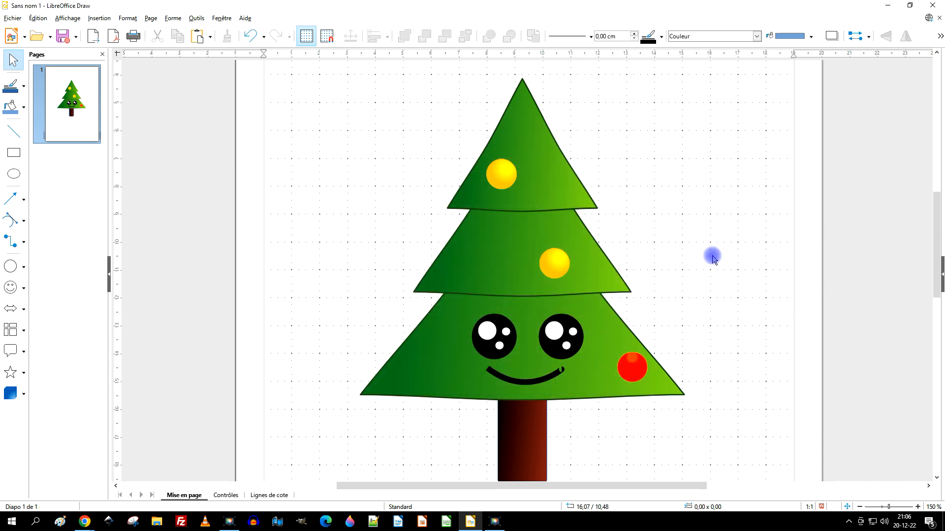
- Duplicate the top tier's yellow ball and place the copy straight below it on the middle tier, at about 7,98 / 9,13 cm
click(501, 174)
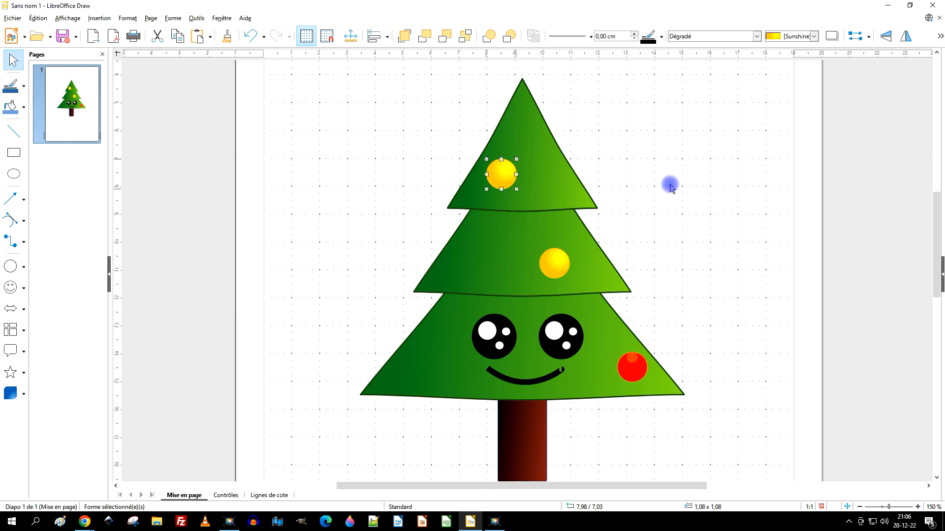
key(ctrl+c)
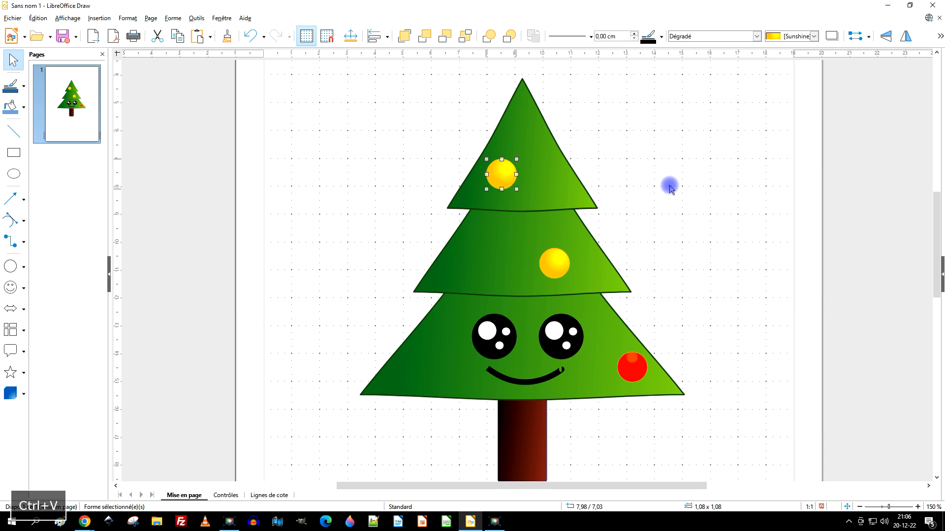
key(shift+Down)
key(shift+Down)
key(shift+Up)
key(shift+Up)
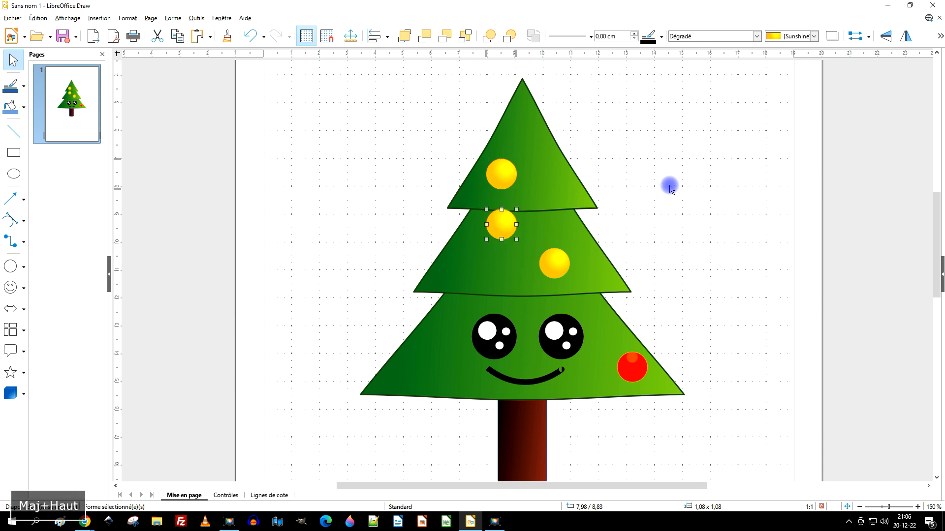
key(Down)
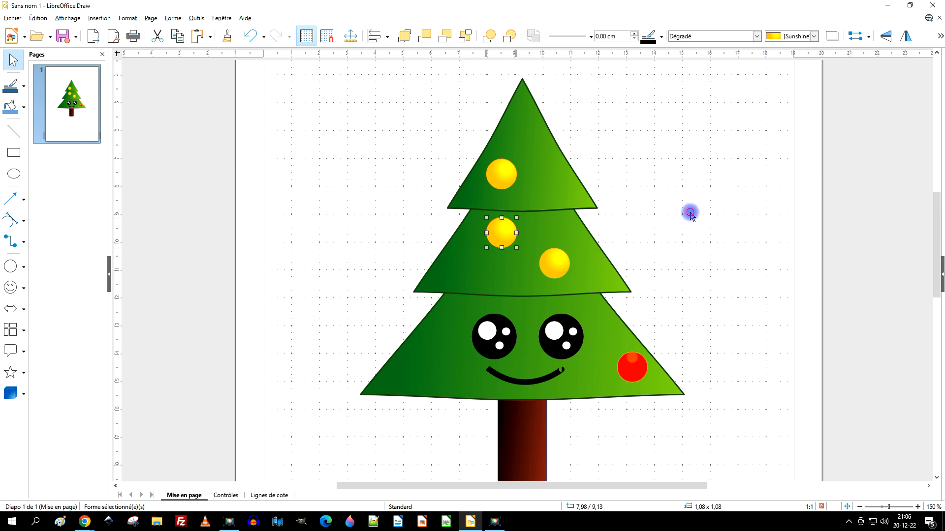
scroll(708, 212, down, 4)
click(727, 213)
scroll(729, 206, up, 1)
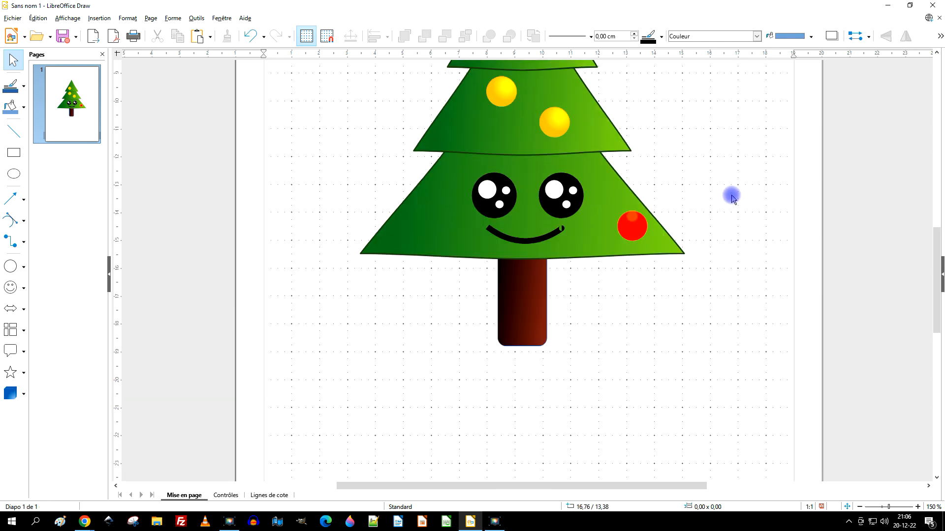
- Draw a flat horizontal ellipse about 12,07 × 1,47 cm across the base of the trunk as a ground shadow
scroll(730, 199, up, 2)
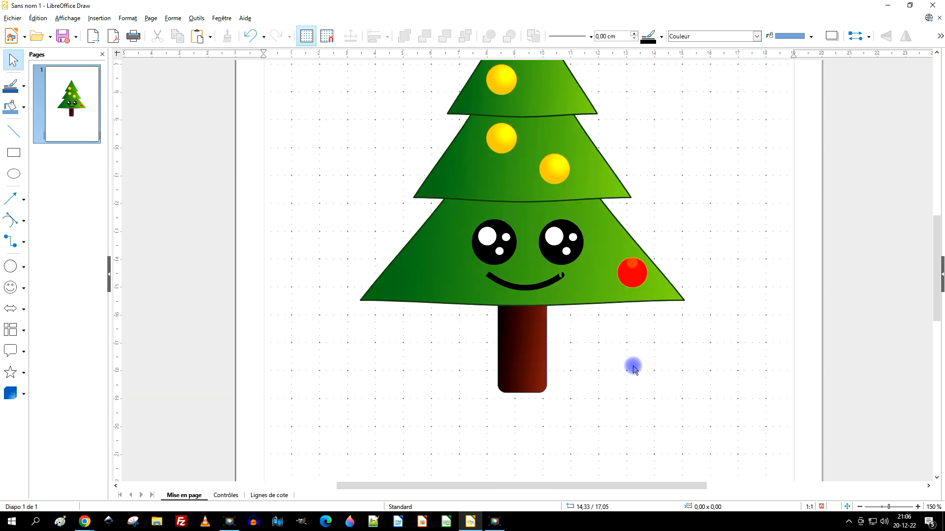
scroll(610, 360, down, 1)
scroll(682, 270, up, 3)
scroll(682, 269, down, 2)
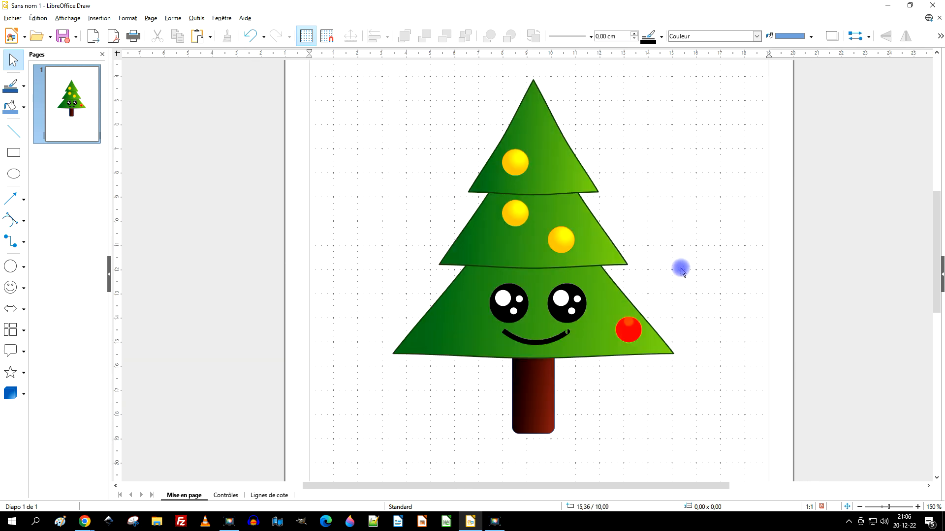
click(16, 177)
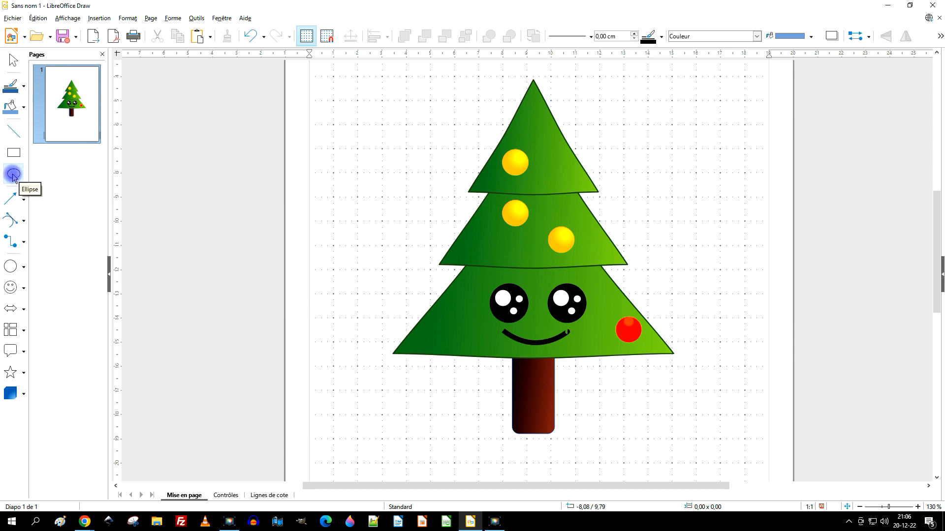
mouse_move(423, 429)
mouse_down()
mouse_move(597, 421)
mouse_move(685, 394)
mouse_up()
mouse_move(609, 409)
mouse_down()
mouse_move(574, 441)
mouse_move(591, 429)
mouse_move(581, 430)
mouse_up()
drag(399, 432, 370, 432)
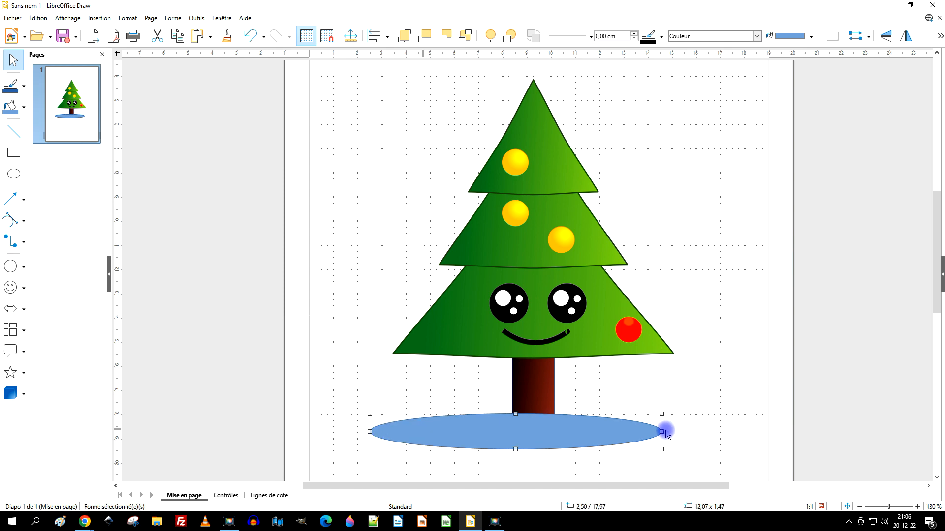
- Widen the ground ellipse to about 13,11 cm, send it behind the trunk and shift it to about 2,60 / 18,07 cm
click(709, 427)
click(652, 432)
drag(662, 430, 687, 431)
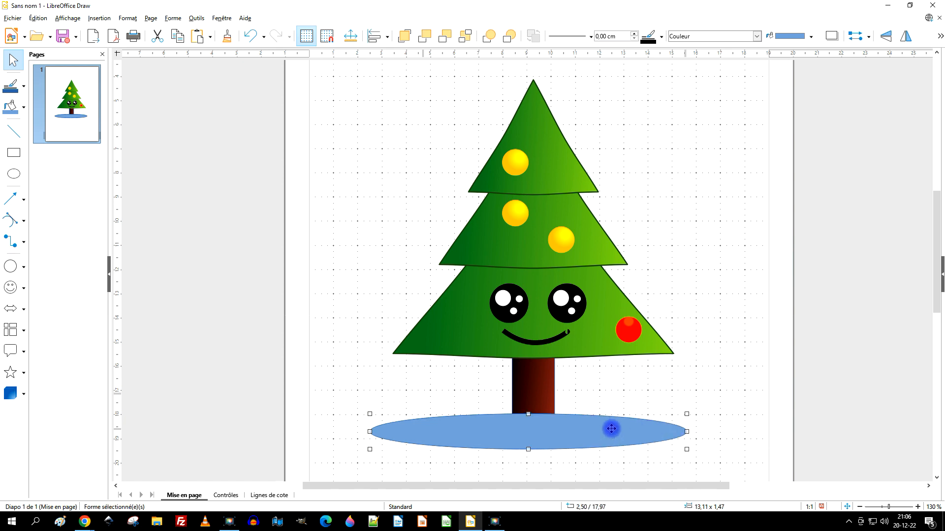
click(465, 36)
drag(588, 430, 591, 433)
- Fill the ground ellipse with the solid grey 999999
right_click(580, 438)
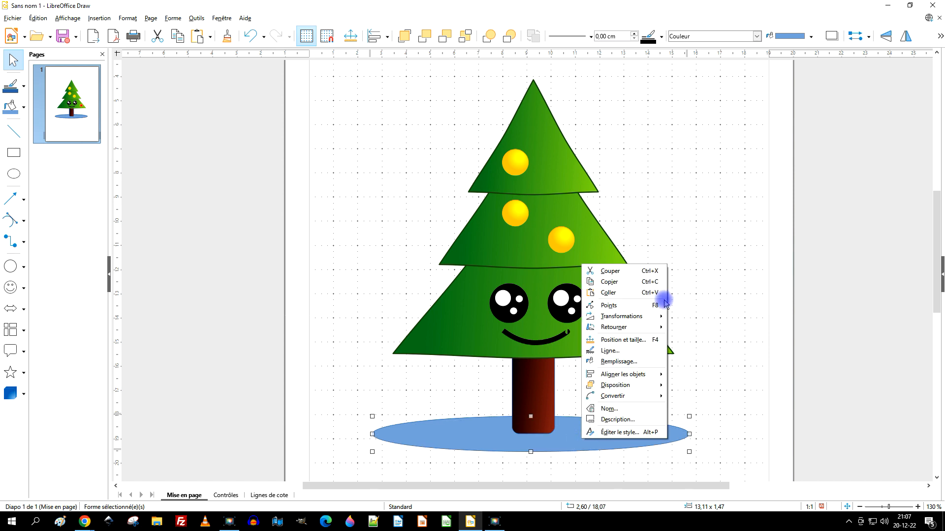
click(633, 361)
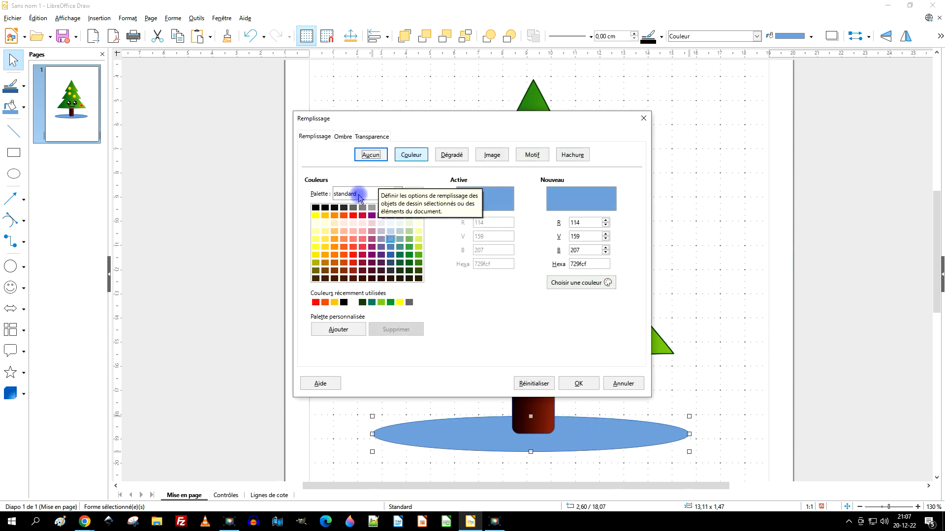
click(372, 207)
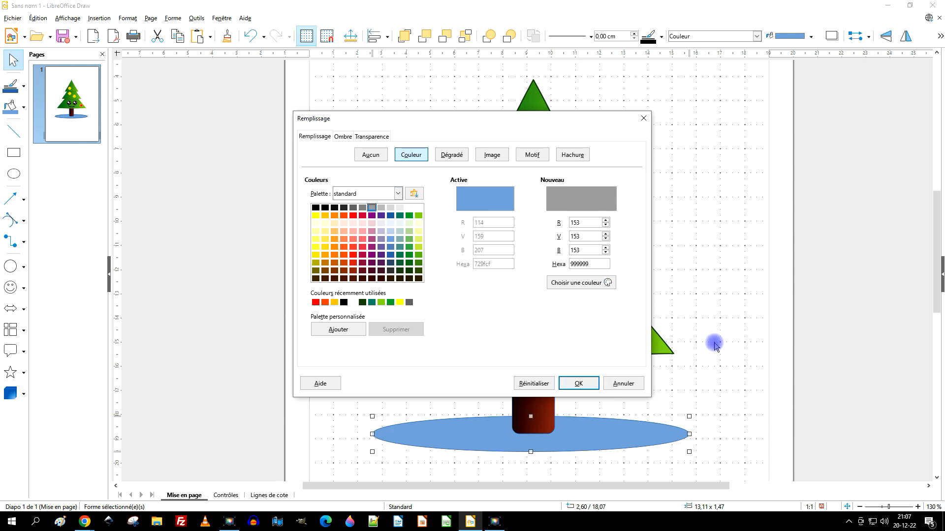
click(582, 383)
click(727, 253)
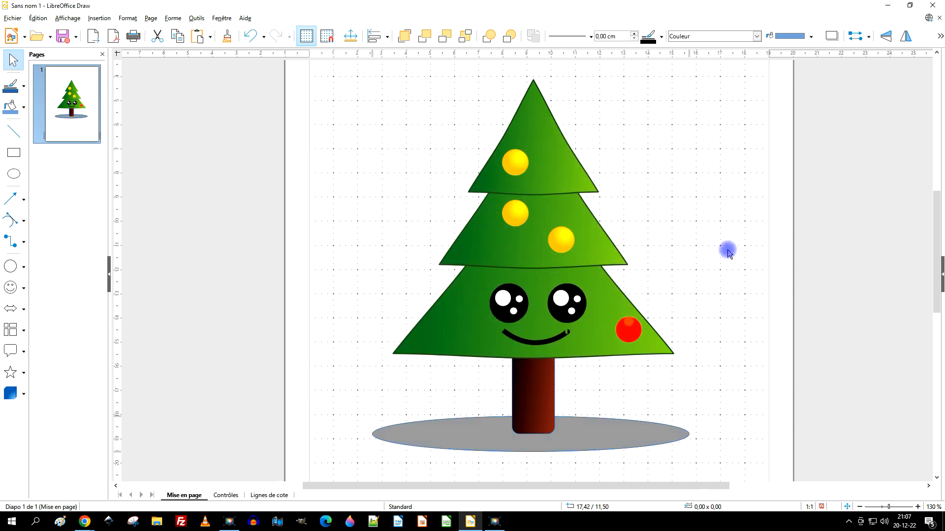
- Remove the outline of the ground ellipse
click(604, 443)
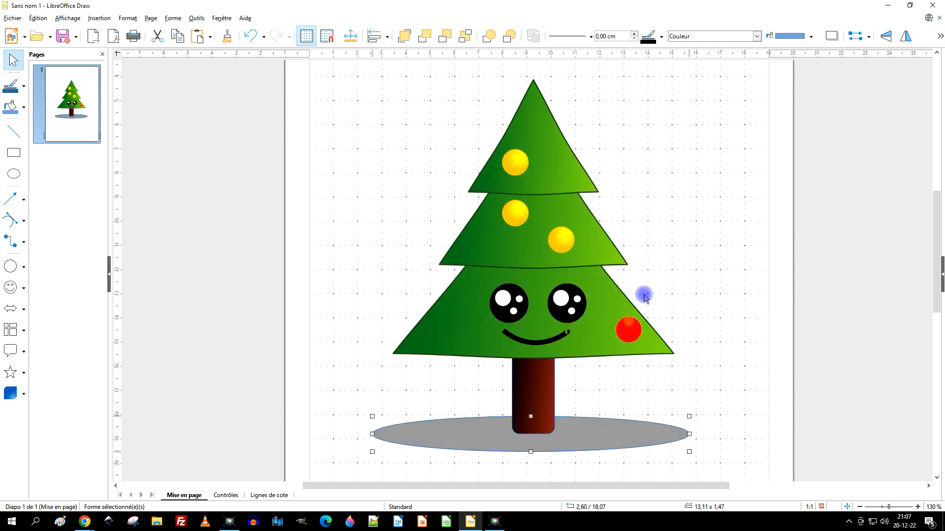
click(591, 37)
click(573, 44)
click(720, 246)
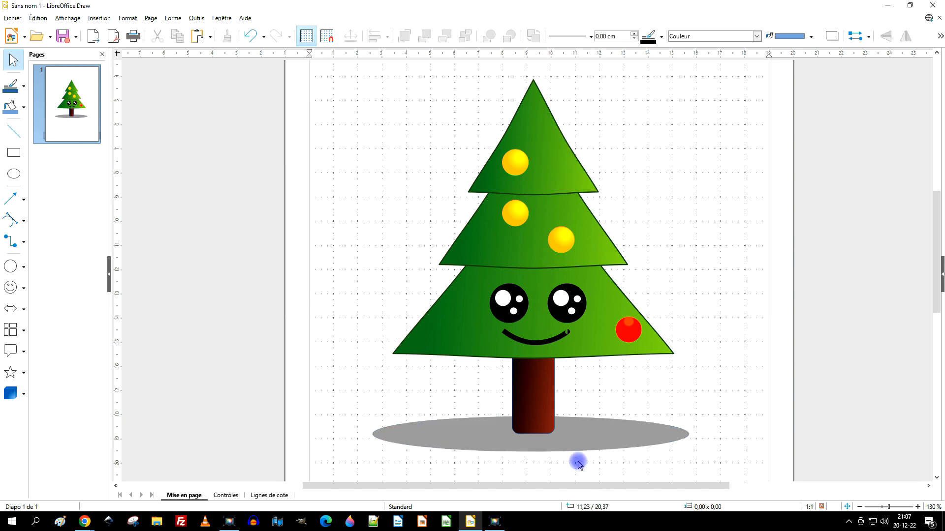
- Fill the ground ellipse with the grey radial gradient preset, using Gris clair 4 as the destination colour
right_click(581, 438)
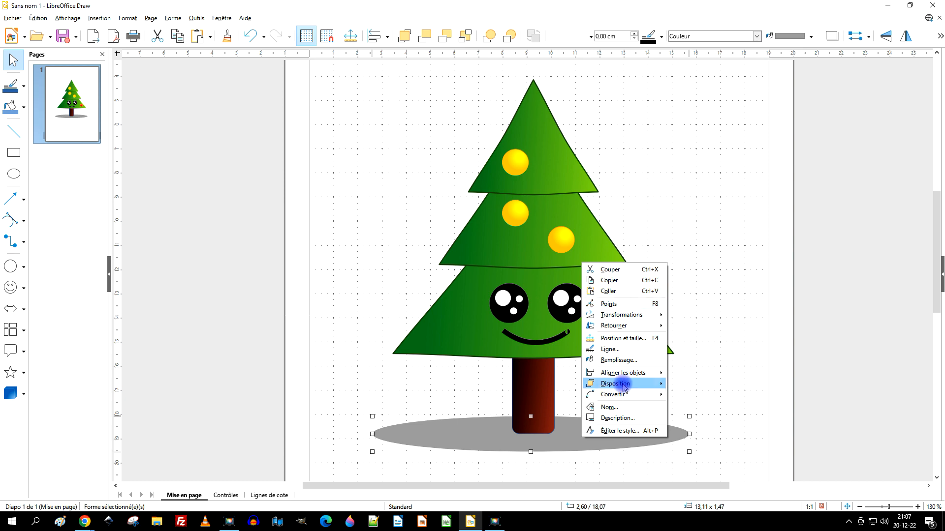
click(623, 361)
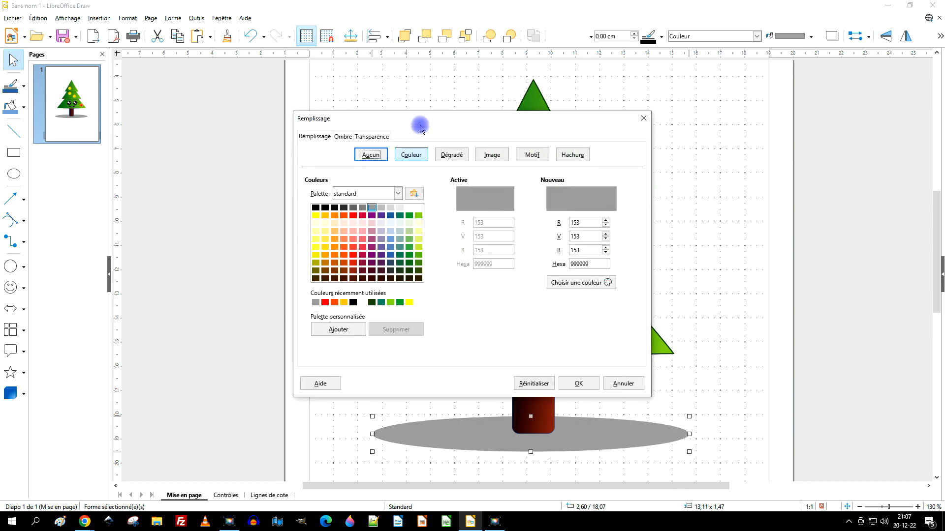
click(451, 156)
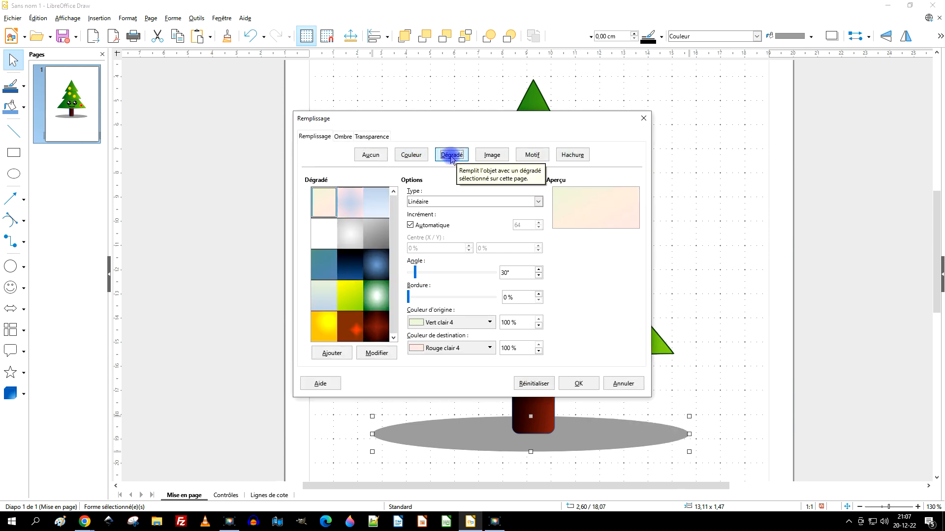
click(357, 241)
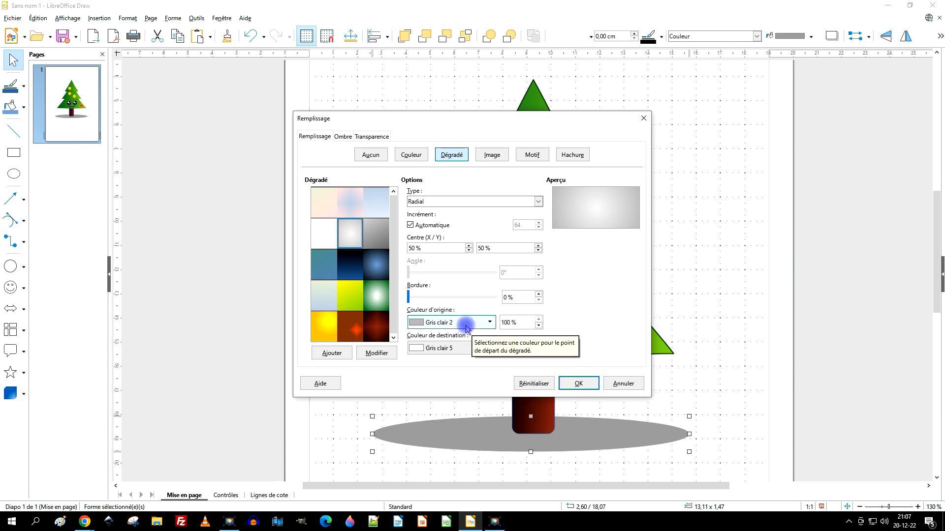
click(464, 349)
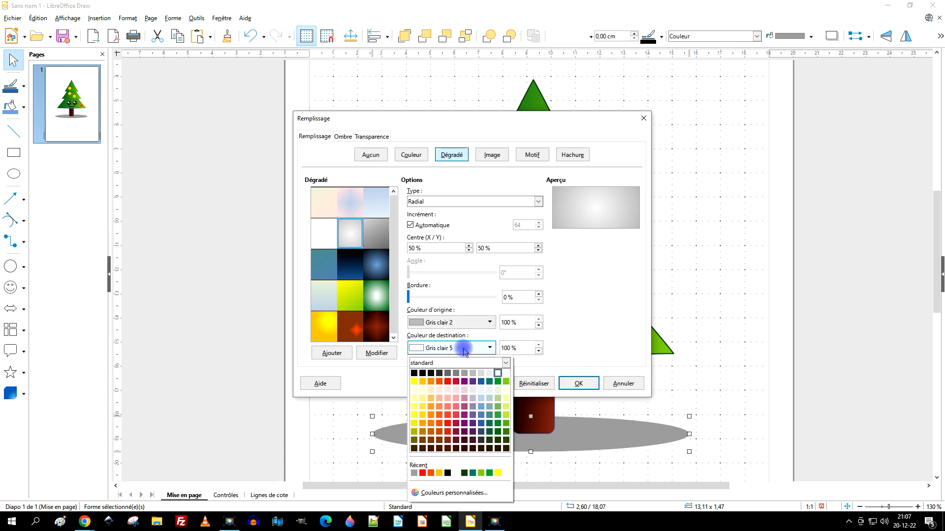
click(486, 376)
click(575, 384)
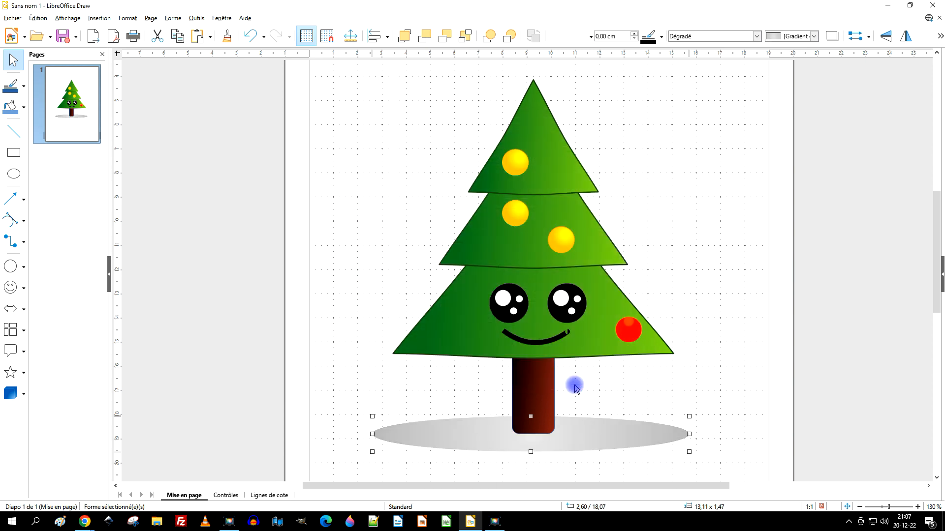
- Set the ellipse gradient's origin colour to Gris clair 3 and destination colour to Gris, with the automatic increment enabled
right_click(597, 443)
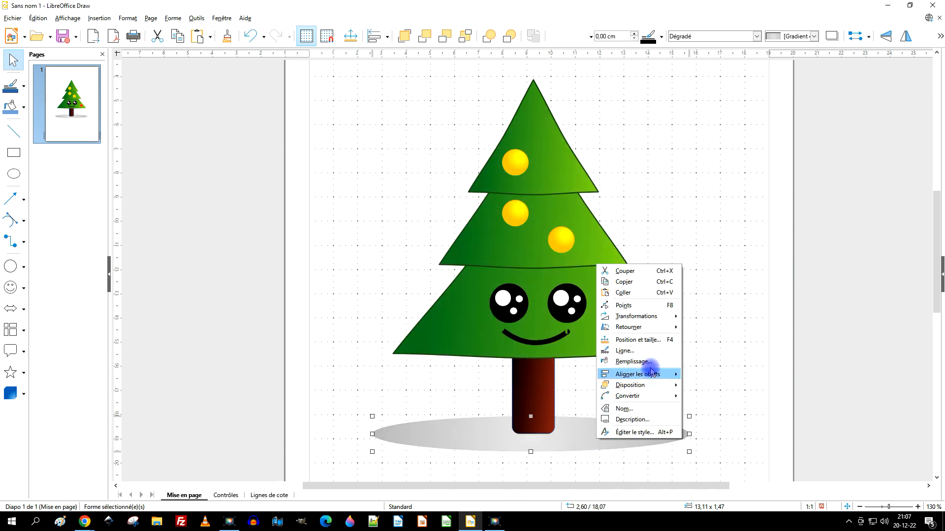
click(634, 362)
click(464, 323)
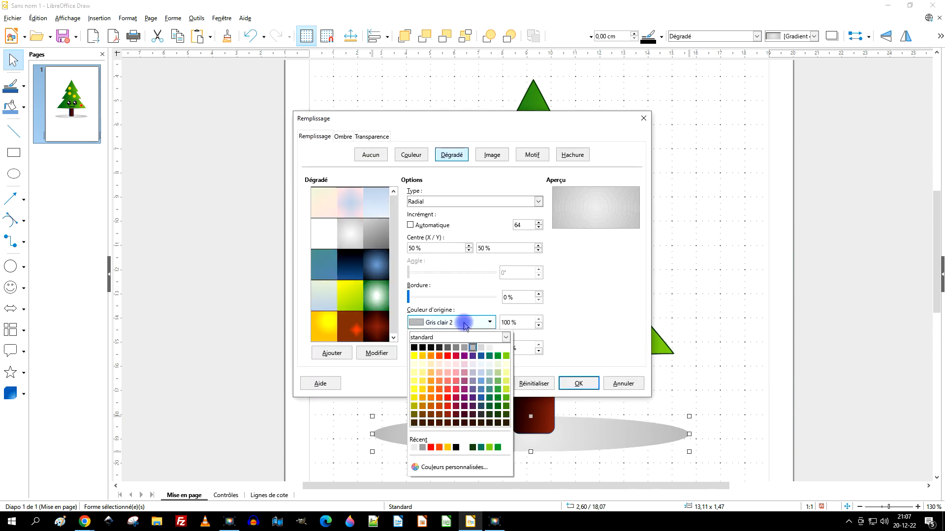
click(480, 347)
click(467, 348)
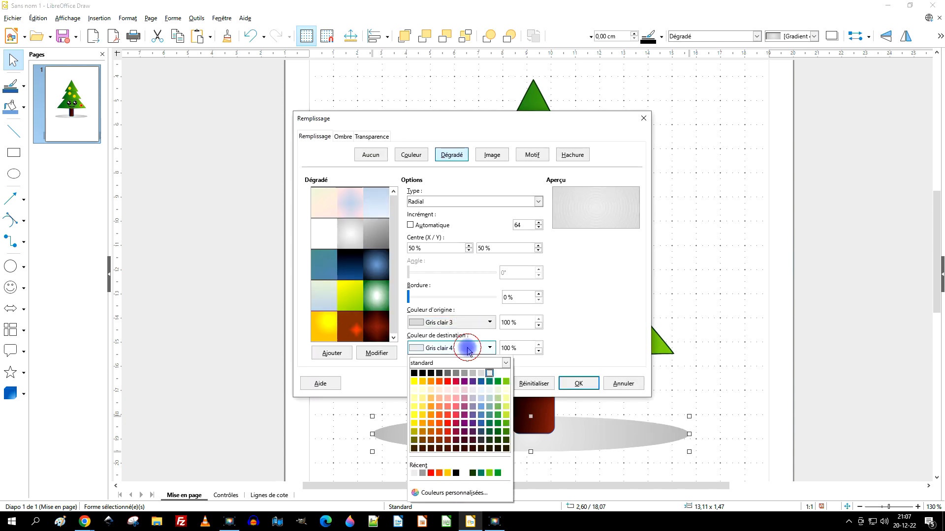
click(455, 377)
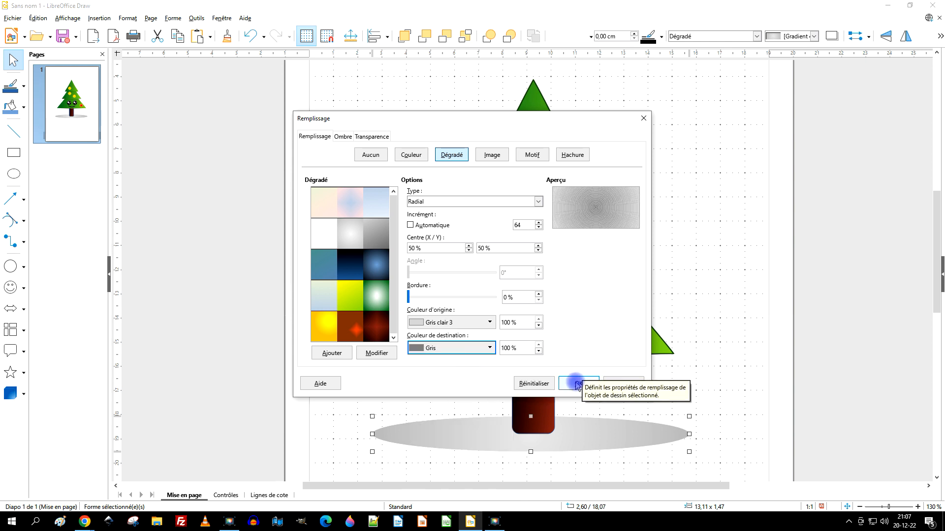
click(433, 225)
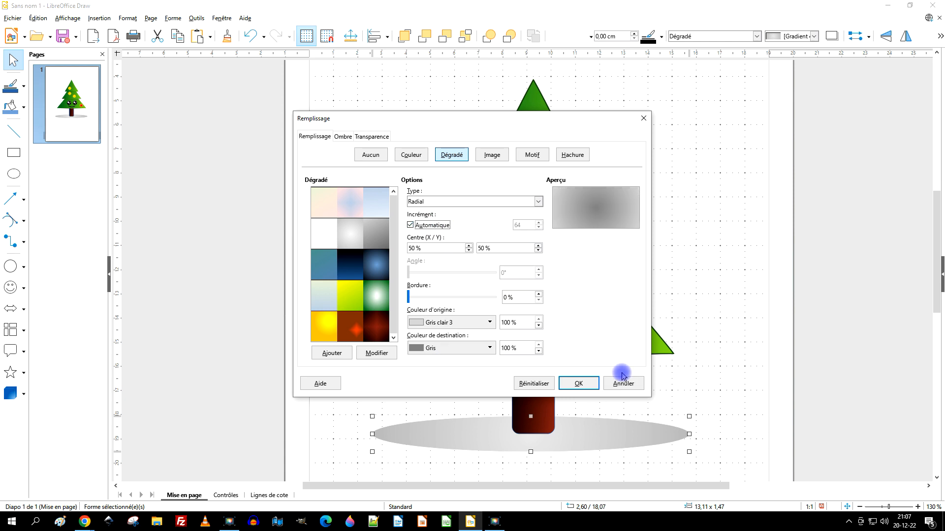
click(580, 384)
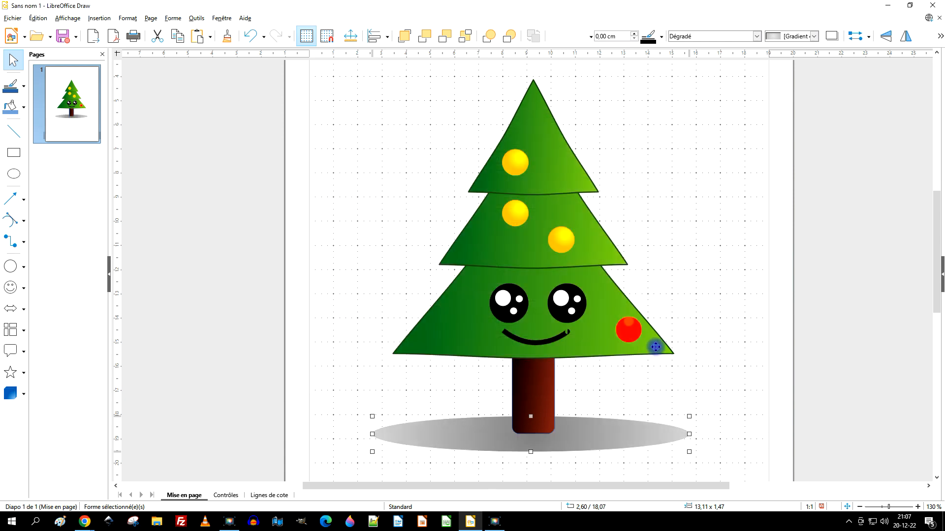
click(721, 233)
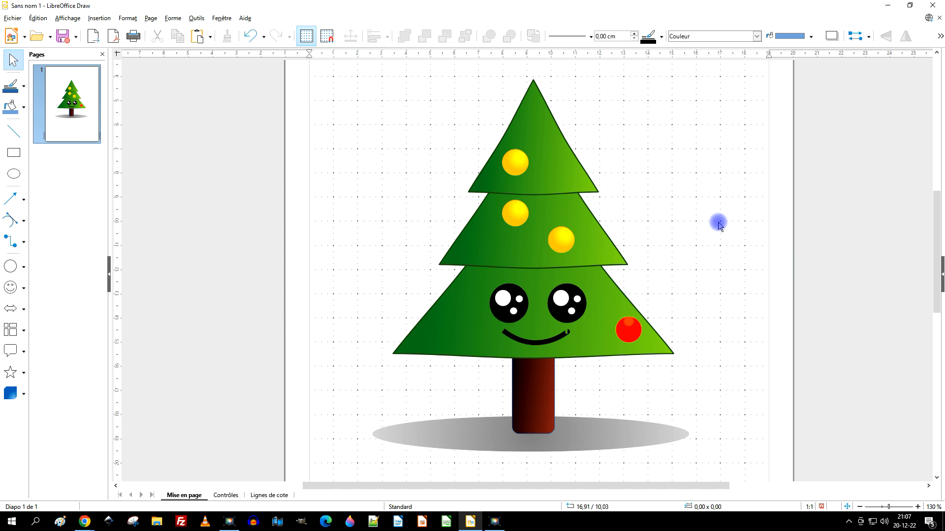
- Draw a five-pointed star about 2,61 × 2,48 cm over the tip of the tree
scroll(699, 219, down, 2)
scroll(695, 220, up, 1)
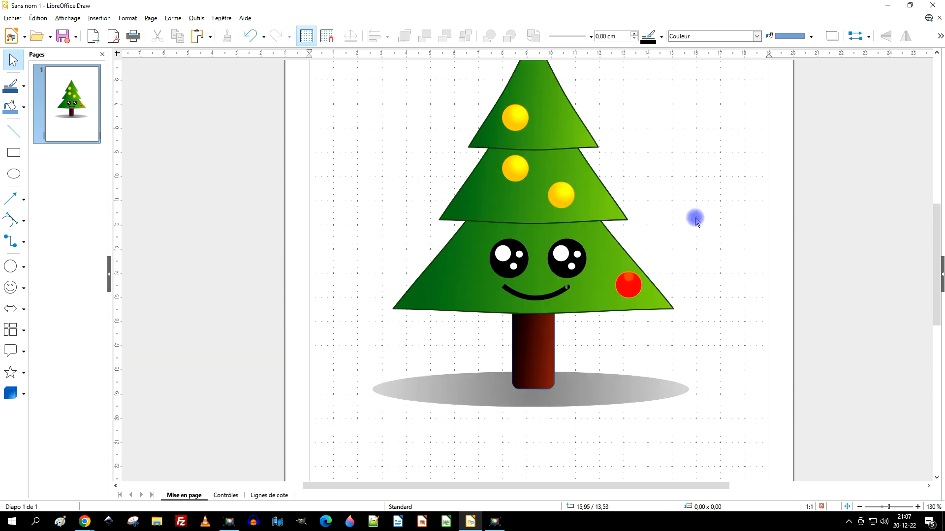
scroll(694, 216, up, 1)
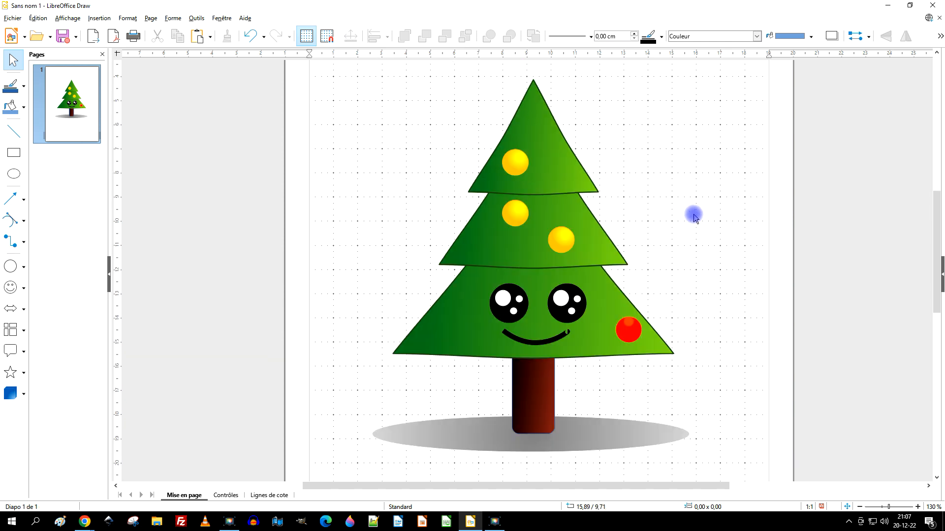
scroll(694, 217, up, 1)
scroll(693, 214, down, 1)
scroll(692, 215, up, 1)
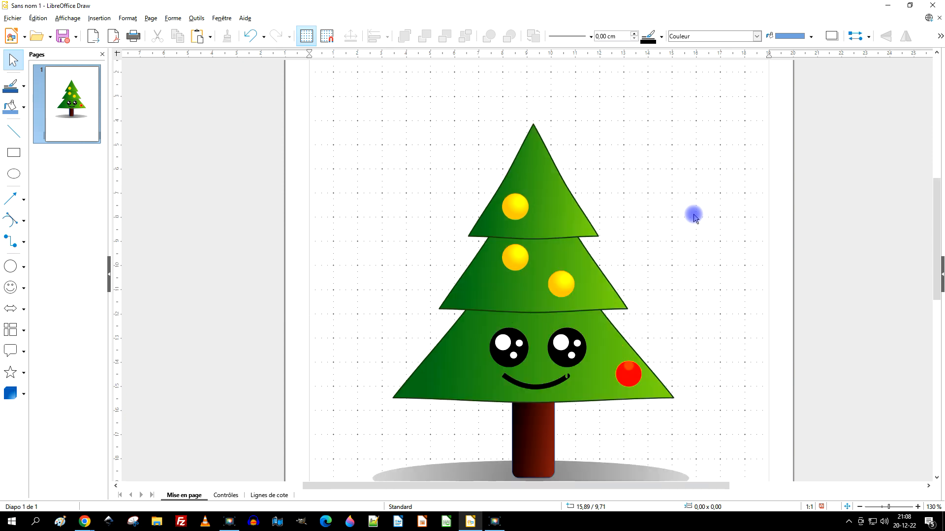
click(23, 373)
click(58, 374)
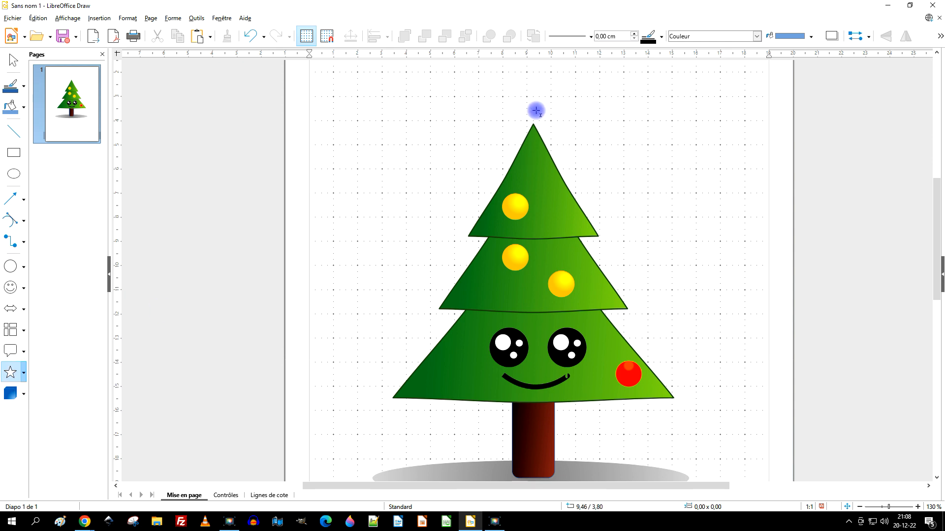
drag(500, 78, 563, 138)
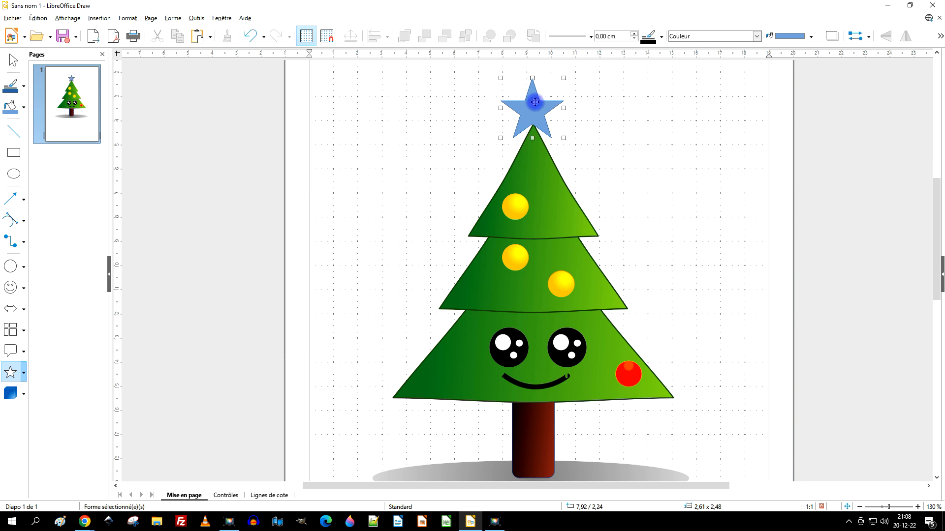
- Nudge the star into line with the tip of the tree, at about 7,96 / 2,24 cm
right_click(535, 109)
click(652, 95)
key(Up)
key(Right)
key(Left)
key(Down)
key(Right)
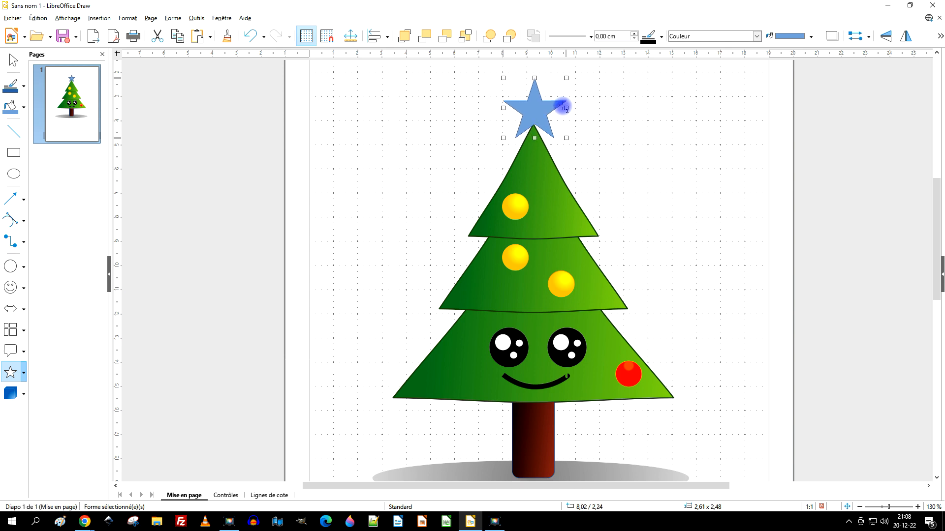
key(alt+Left)
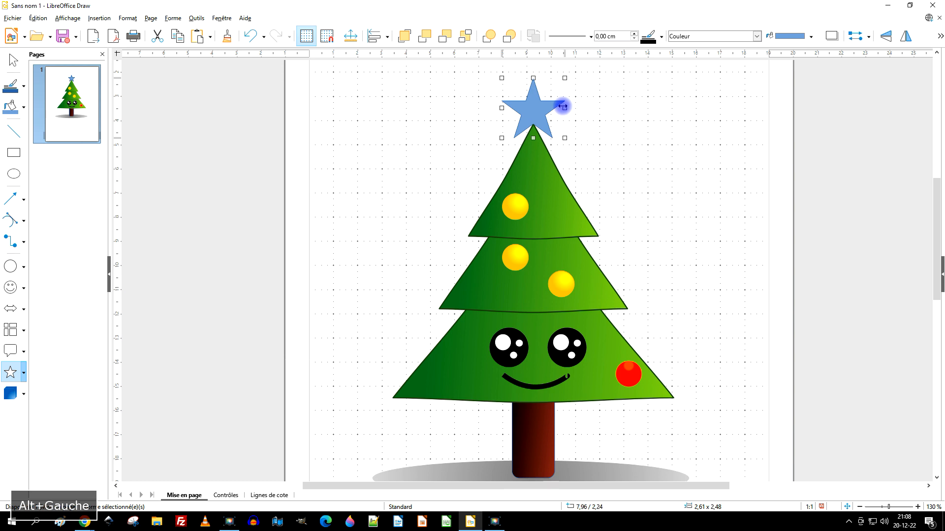
- Fill the treetop star with the Sunshine radial gradient preset, from Or to Jaune
right_click(537, 103)
click(593, 198)
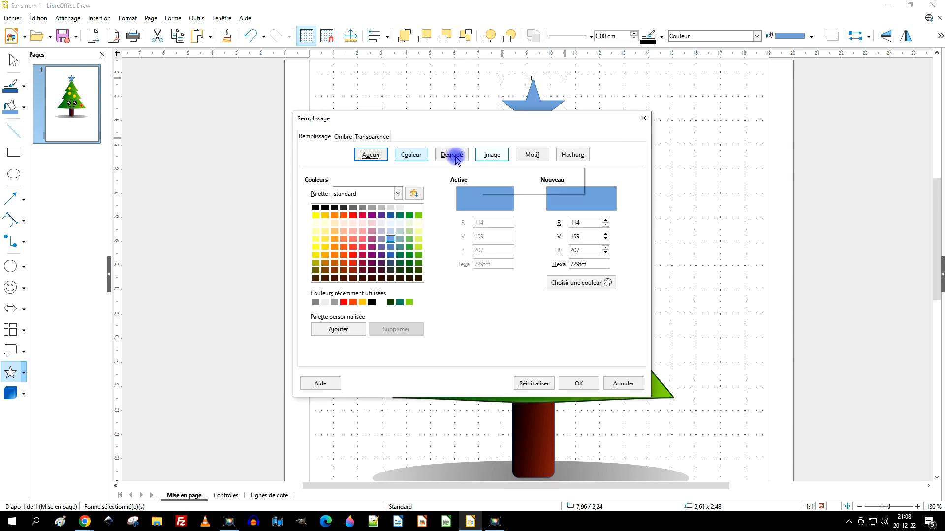
click(453, 157)
click(325, 323)
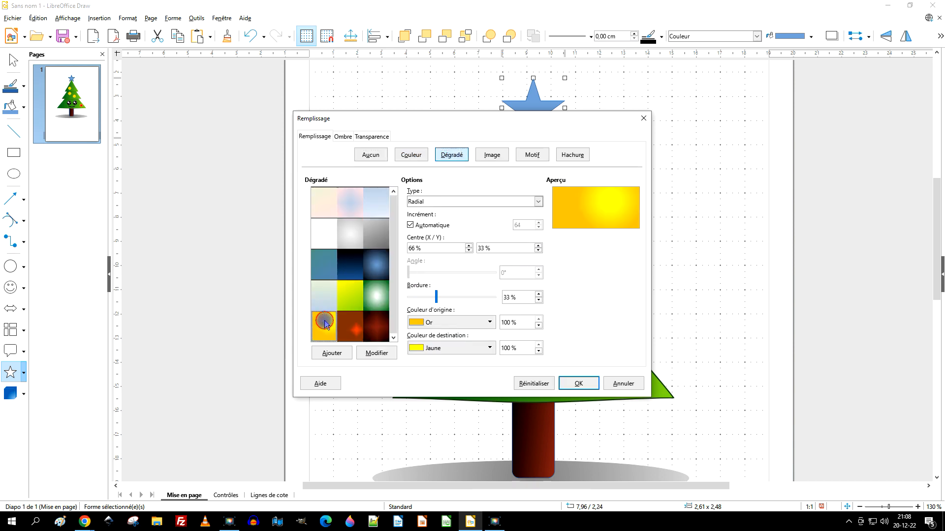
click(578, 384)
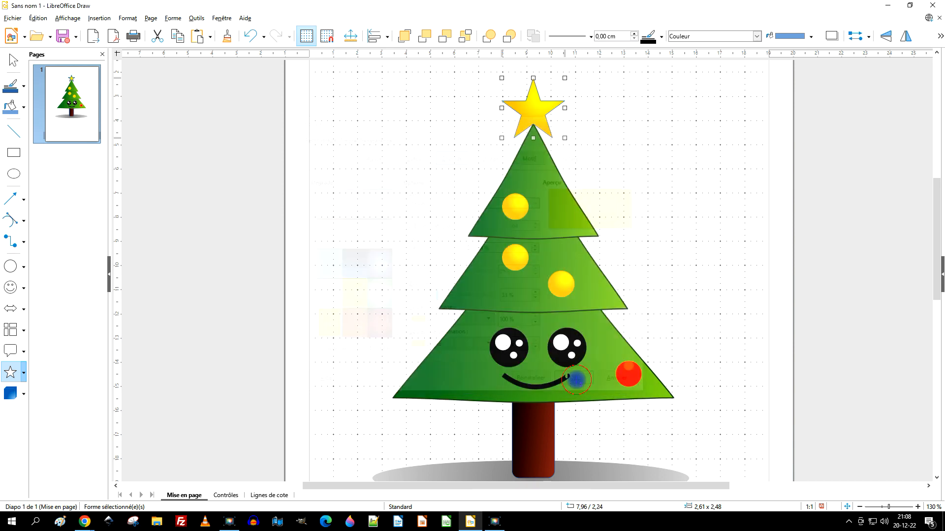
- Set the treetop star's outline colour to a golden yellow that matches its fill
click(591, 37)
click(648, 36)
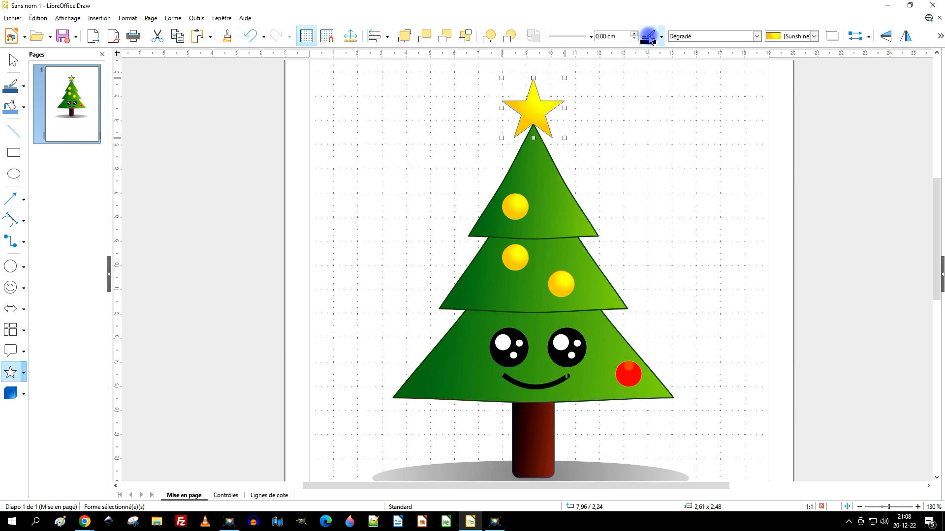
click(649, 36)
click(662, 105)
drag(646, 71, 671, 95)
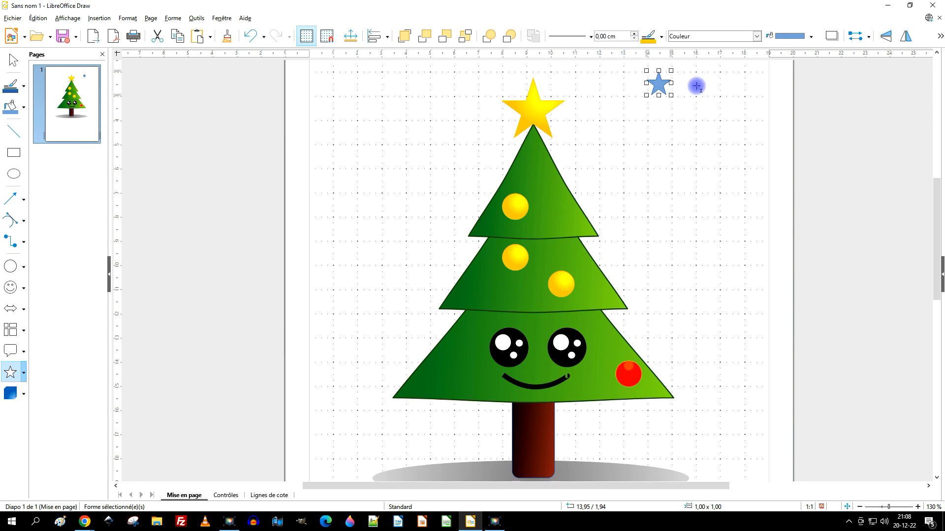
key(Delete)
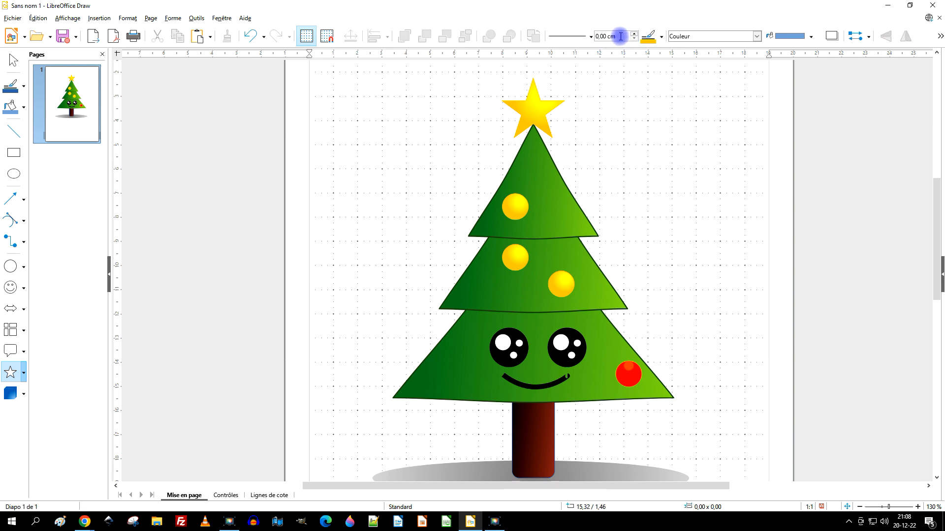
click(633, 34)
click(538, 105)
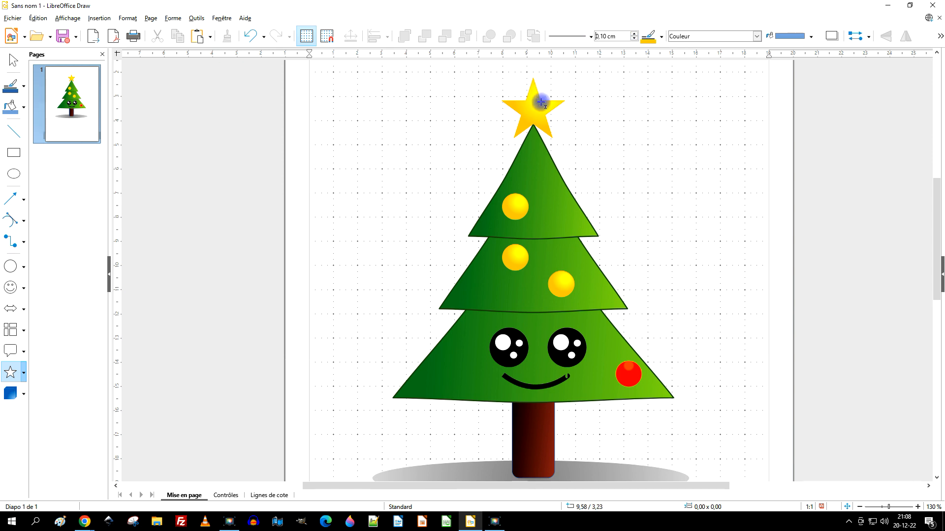
key(Delete)
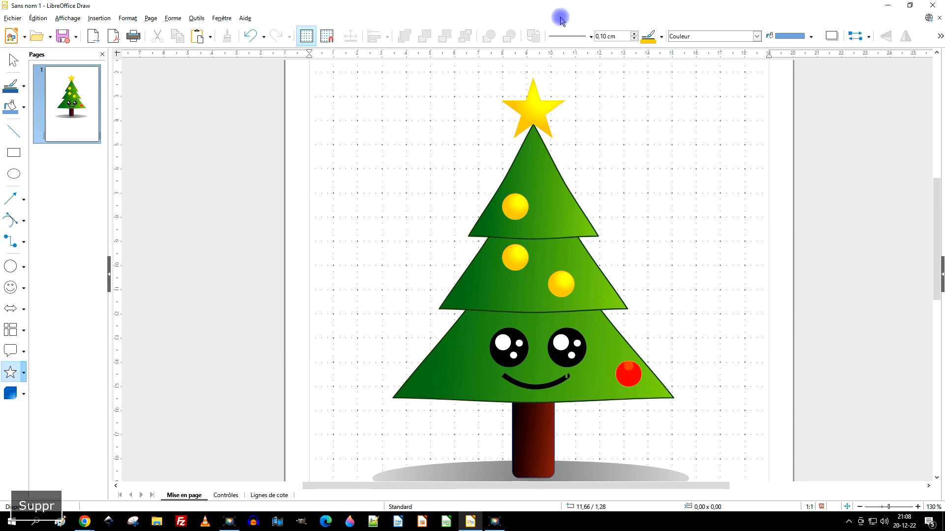
- Set the treetop star's outline width to 0,05 cm and deselect it
click(13, 61)
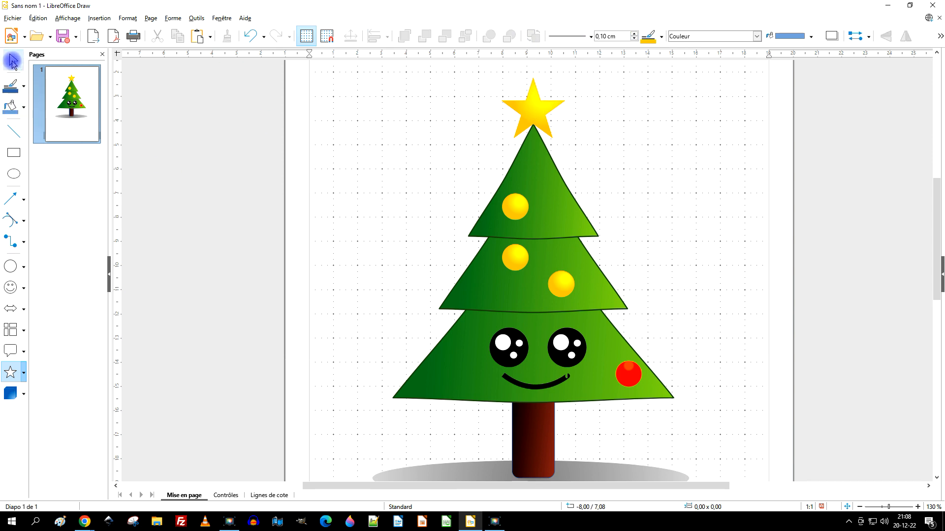
click(537, 106)
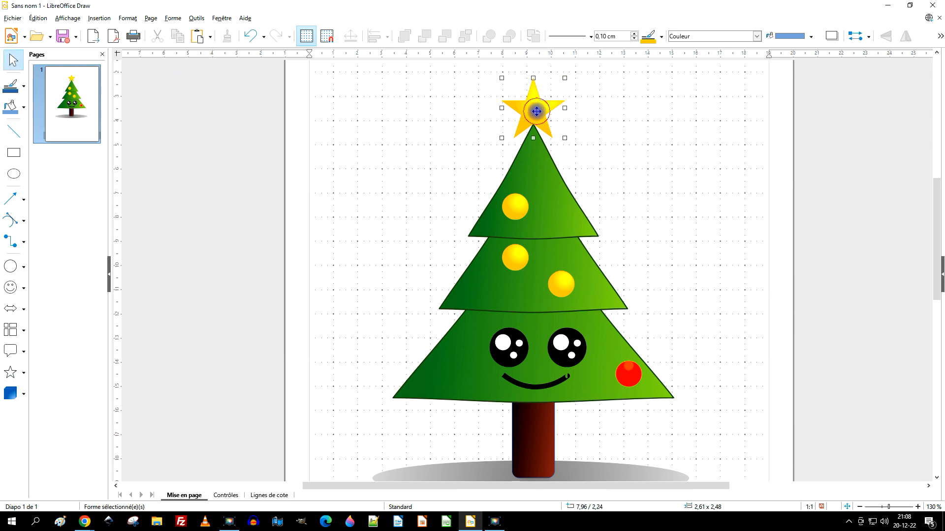
click(591, 38)
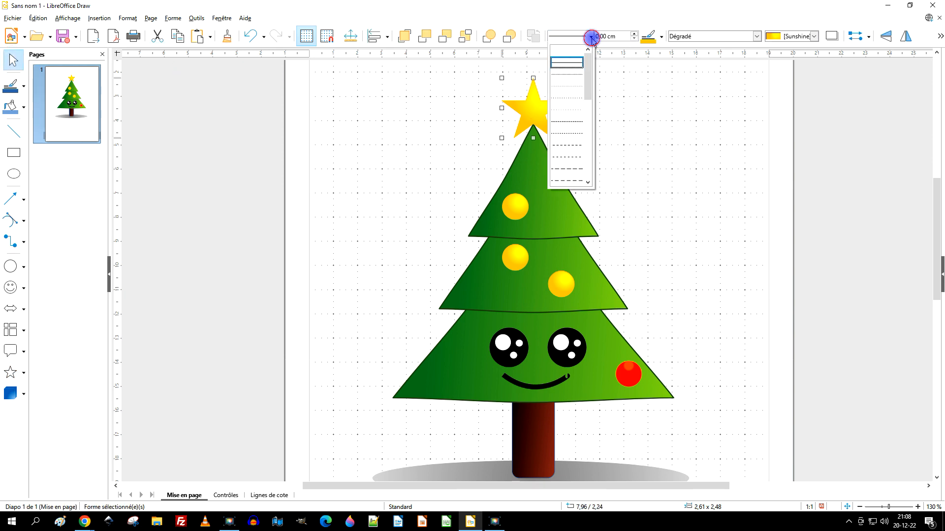
click(610, 14)
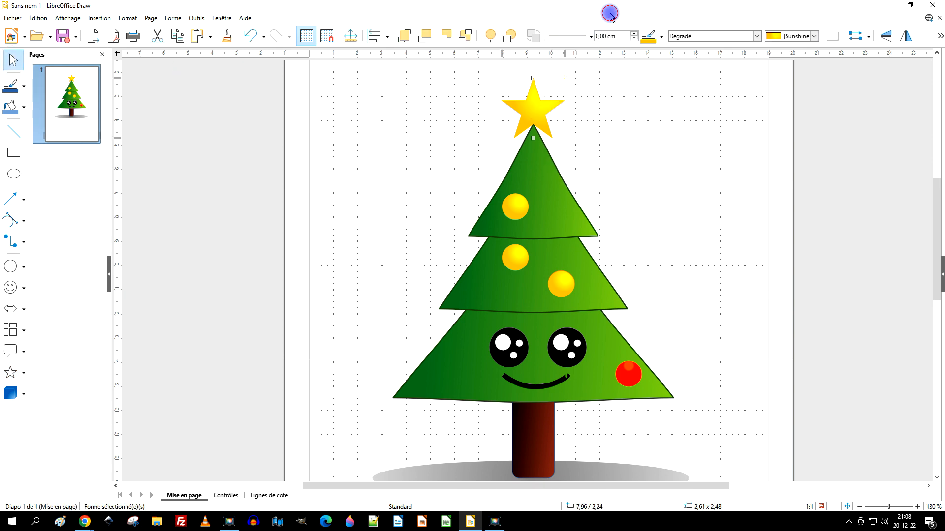
click(633, 33)
drag(618, 37, 538, 32)
drag(620, 36, 606, 36)
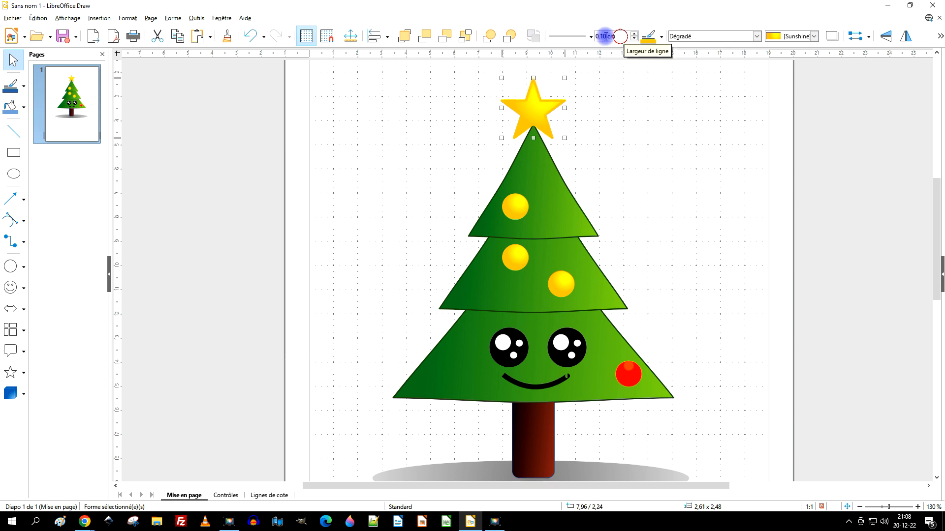
text(0)
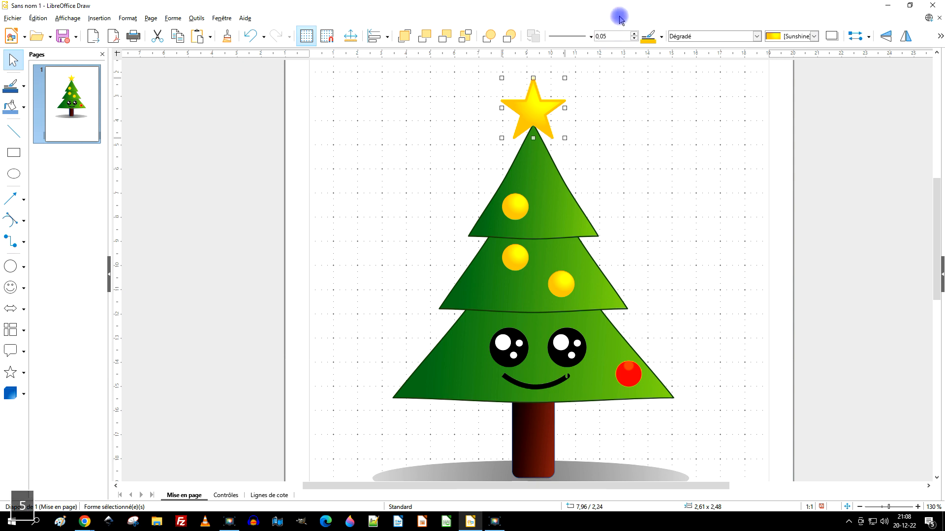
text(,05)
key(Return)
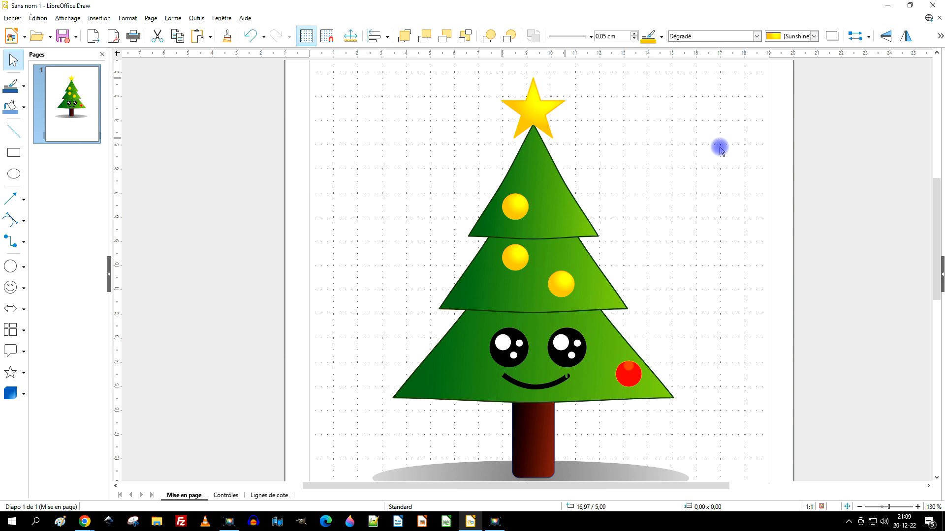
click(719, 148)
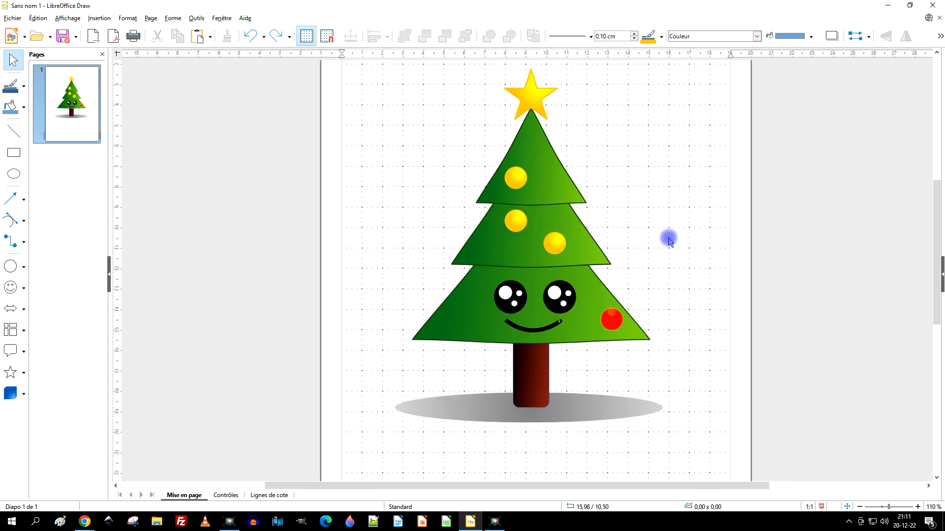
- Select every object of the drawing and start an export limited to the selection, in the 12_decembre folder
scroll(669, 239, down, 1)
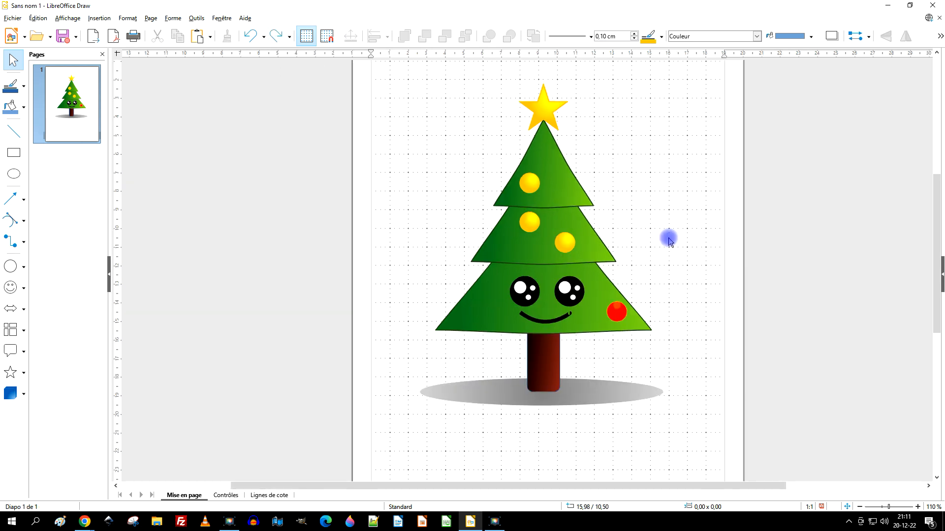
scroll(671, 238, up, 1)
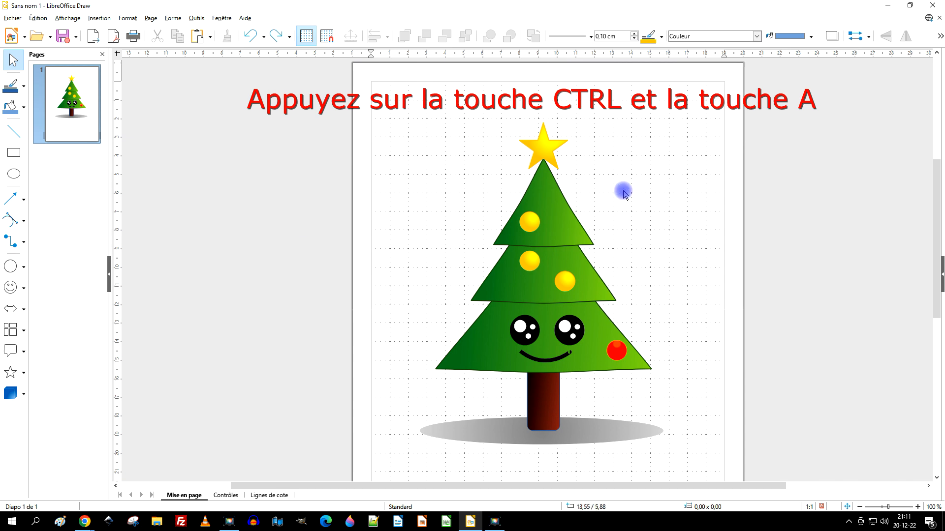
key(ctrl+a)
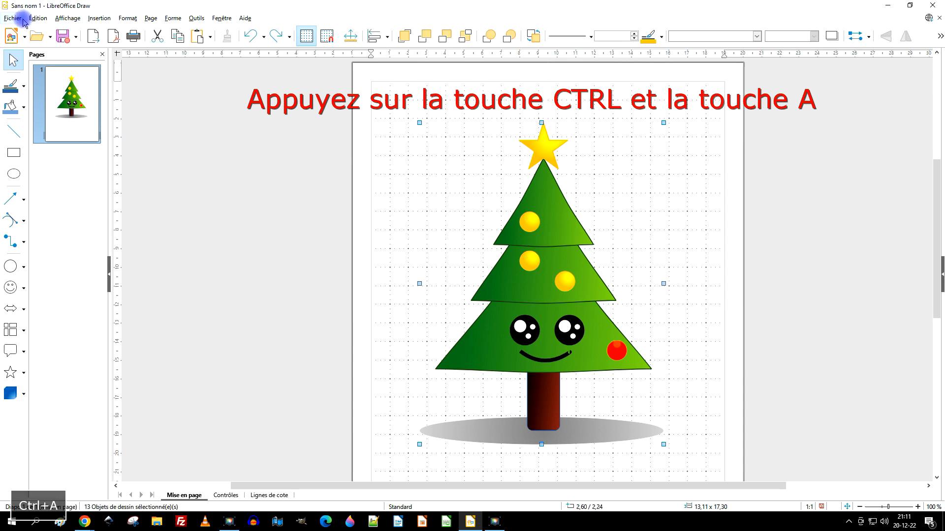
click(13, 18)
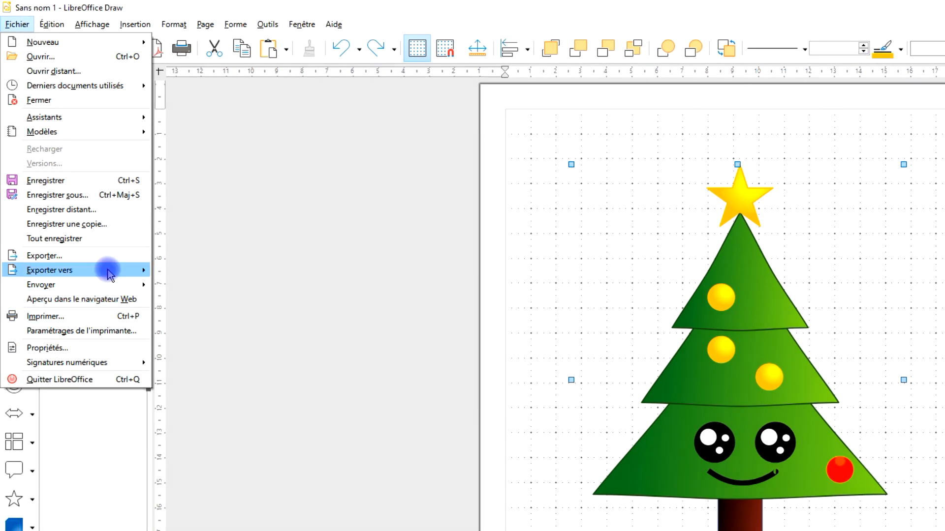
mouse_move(80, 204)
click(108, 256)
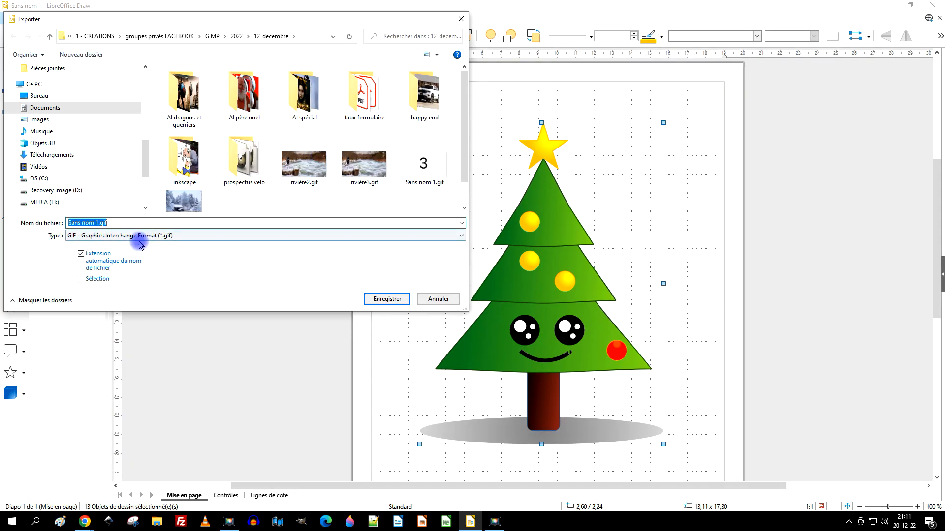
click(81, 278)
scroll(231, 153, down, 1)
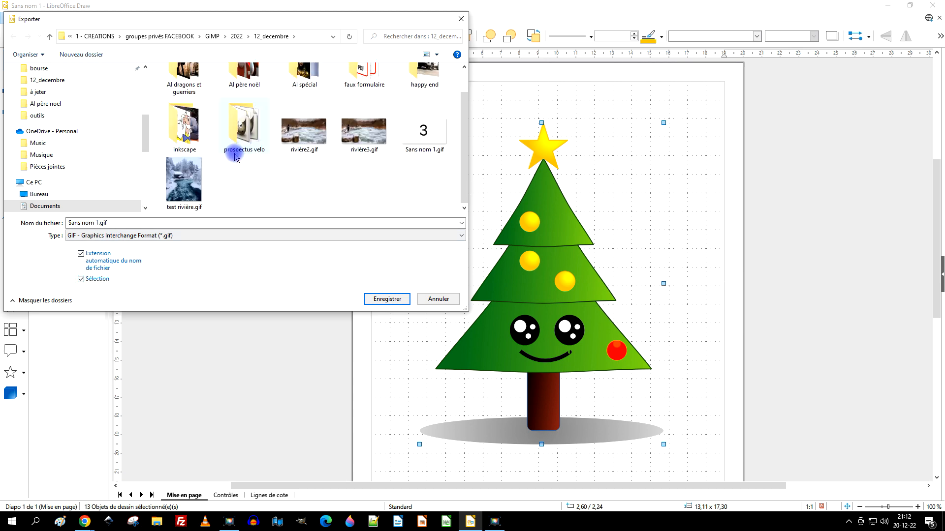
scroll(347, 175, up, 1)
scroll(347, 174, down, 1)
- Export the selection in SVG format as sapin heureux.svg, replacing the existing file
click(159, 235)
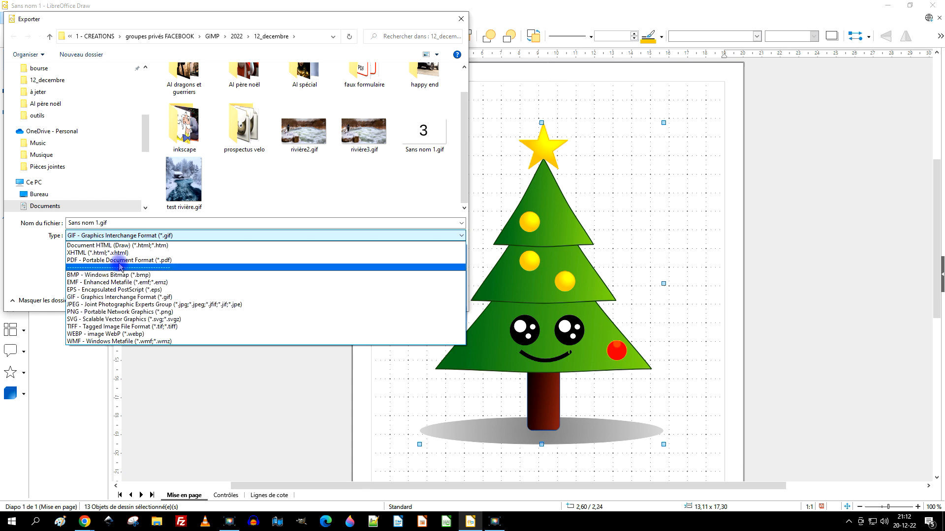
click(111, 320)
click(308, 160)
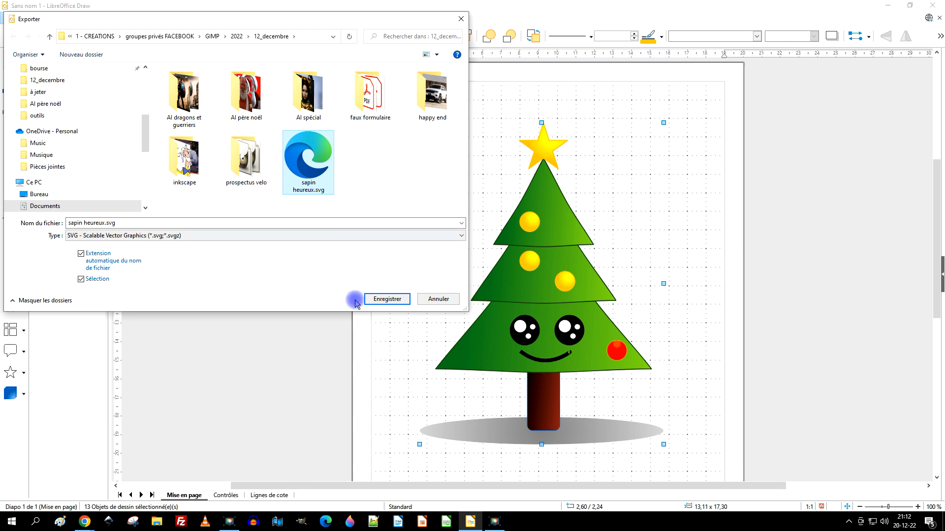
click(383, 300)
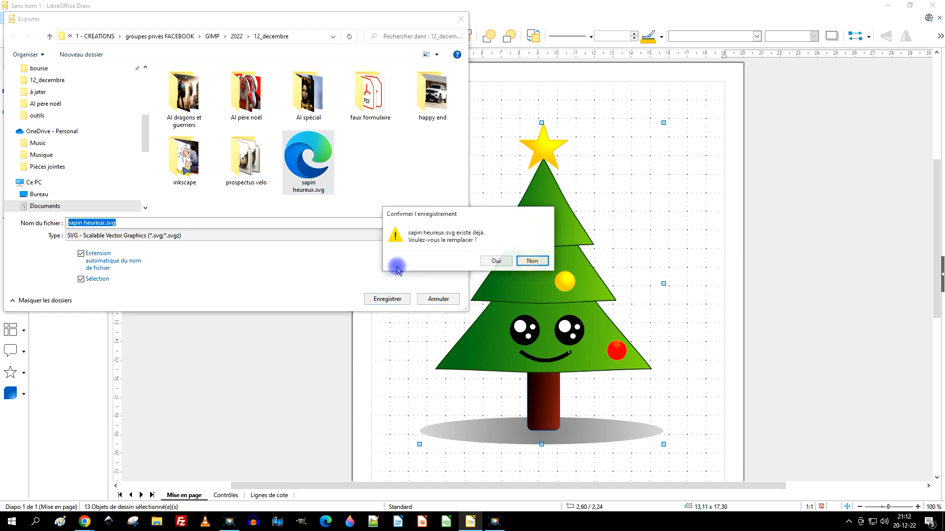
click(496, 261)
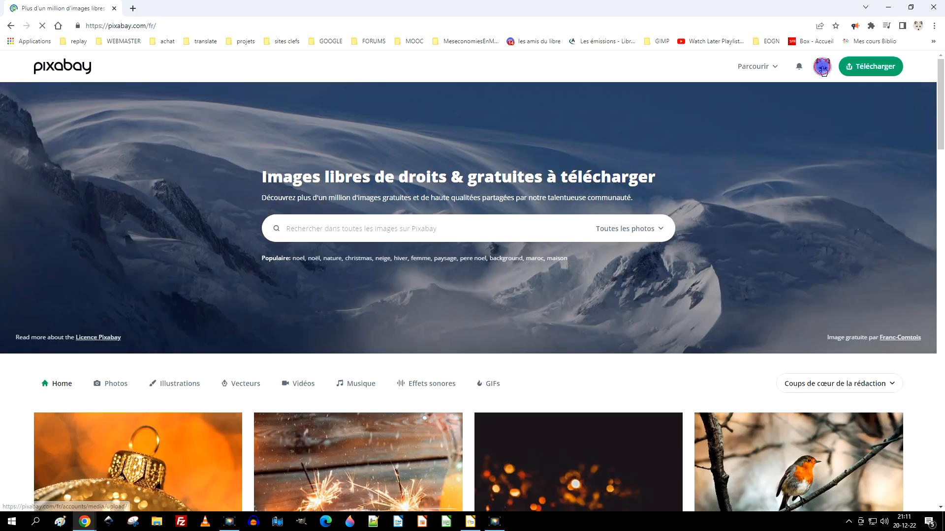
- On the Pixabay site in Chrome, go to the account's media and open the file upload page
click(821, 66)
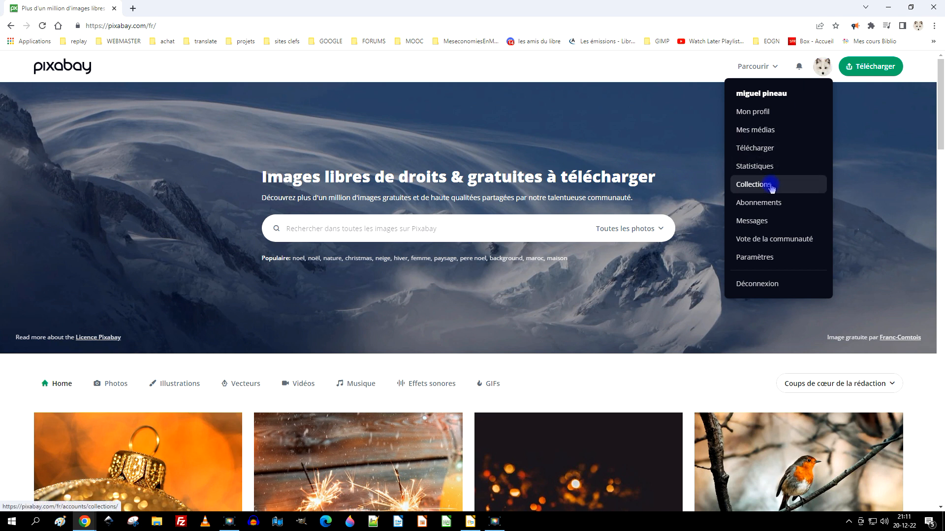
click(763, 132)
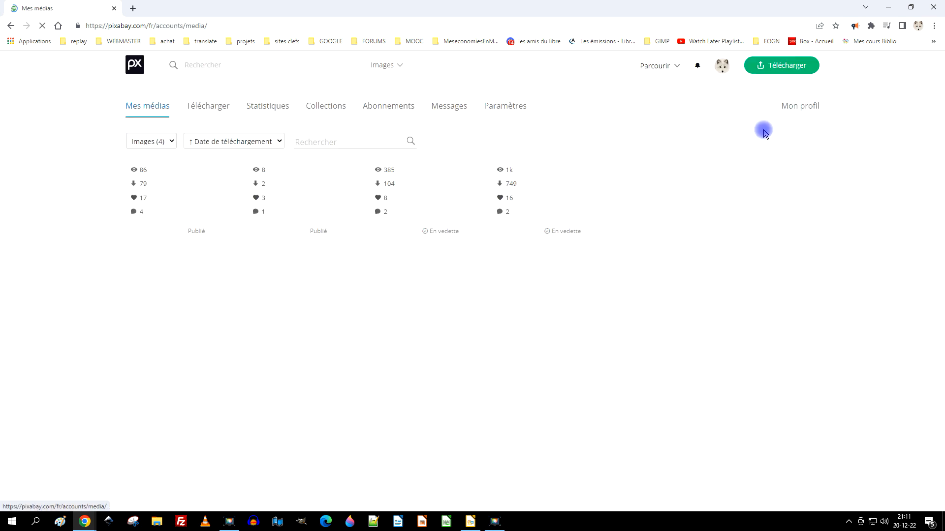
click(214, 113)
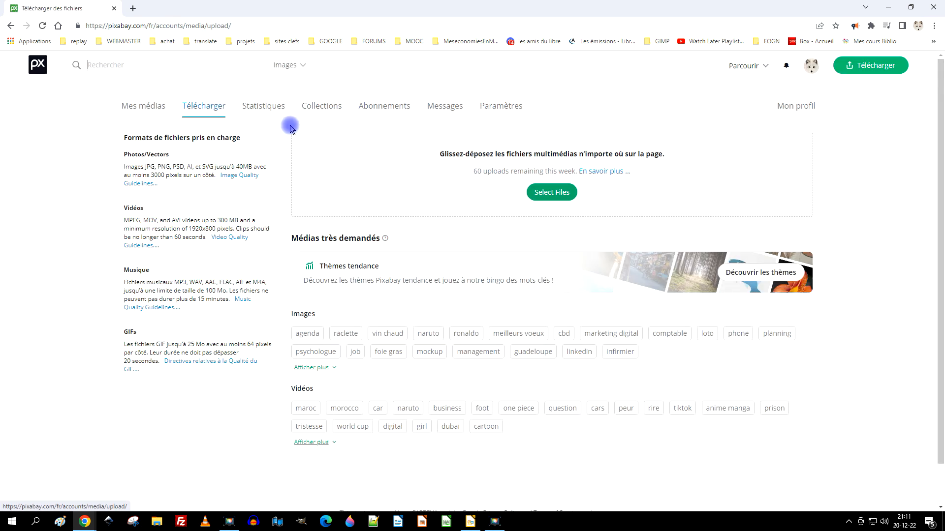
- Upload sapin heureux.svg from the GIMP > 2022 > 12_decembre folder
click(560, 192)
click(555, 193)
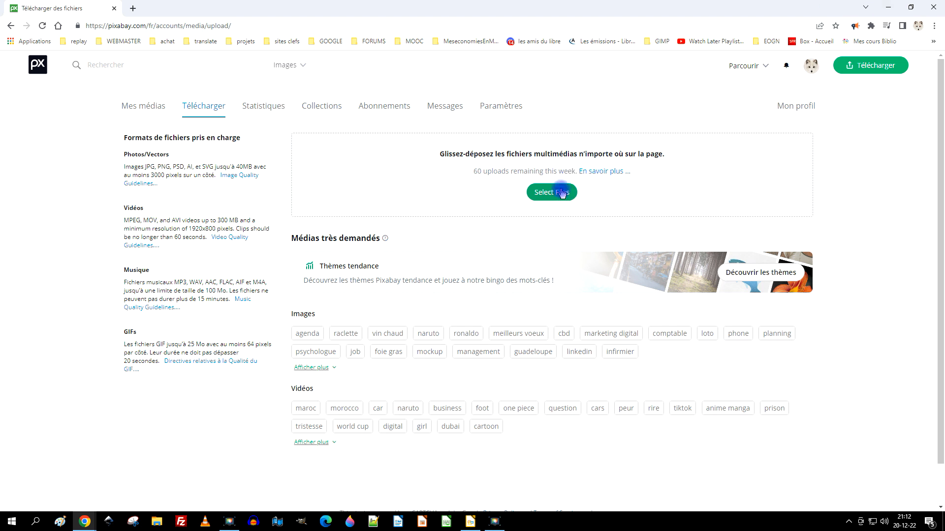
click(543, 197)
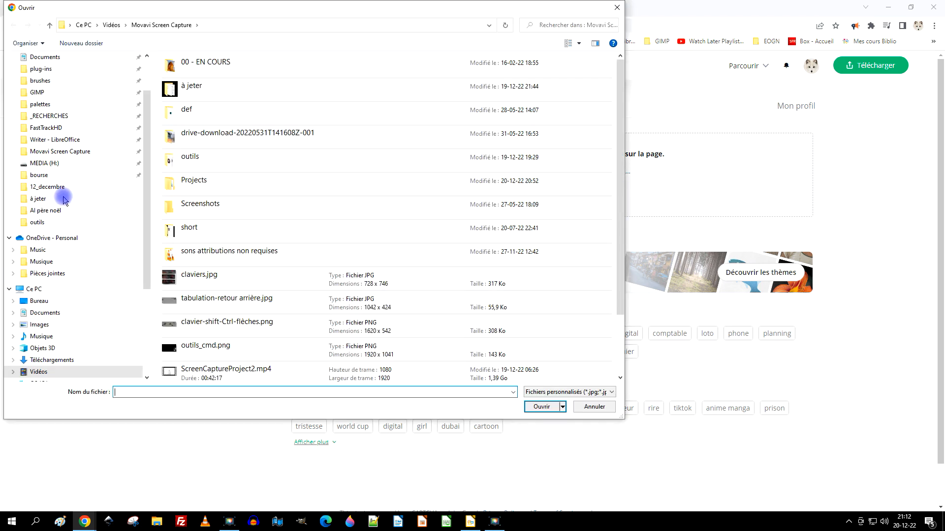
click(45, 95)
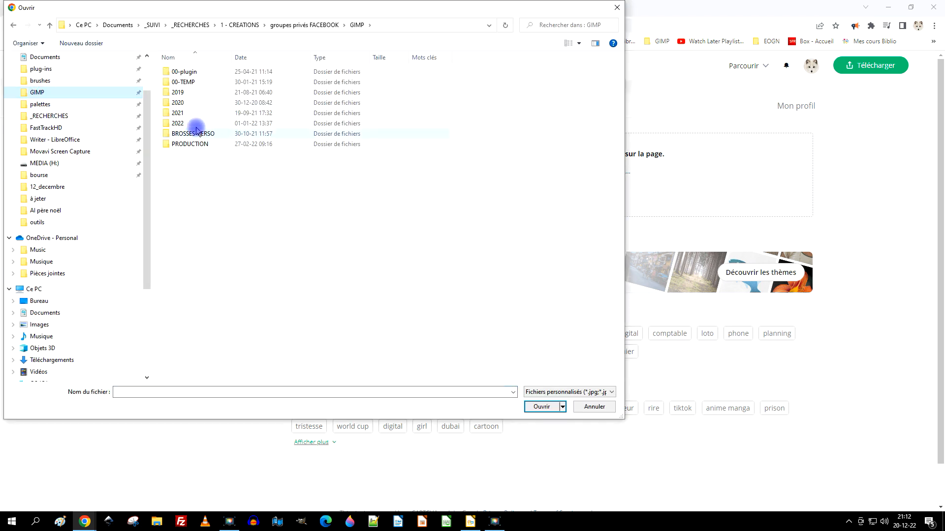
double_click(195, 125)
double_click(190, 186)
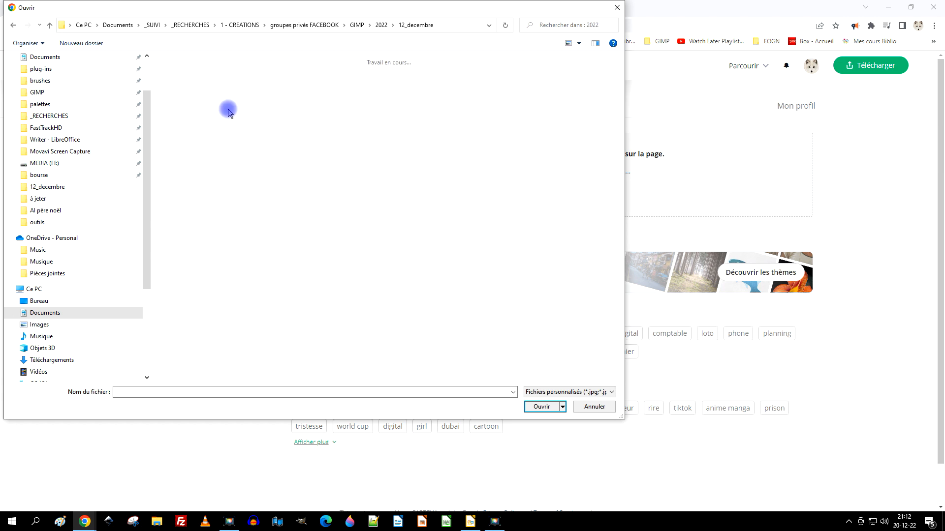
click(185, 222)
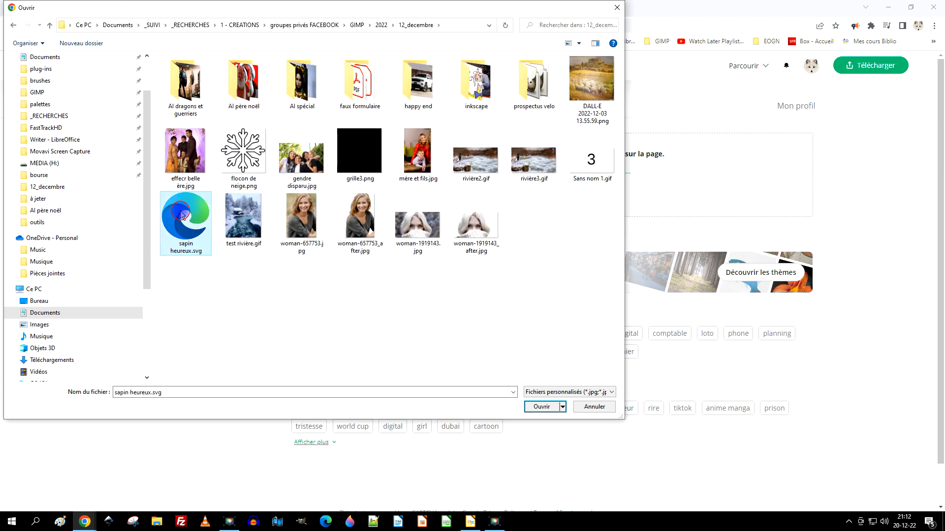
click(541, 407)
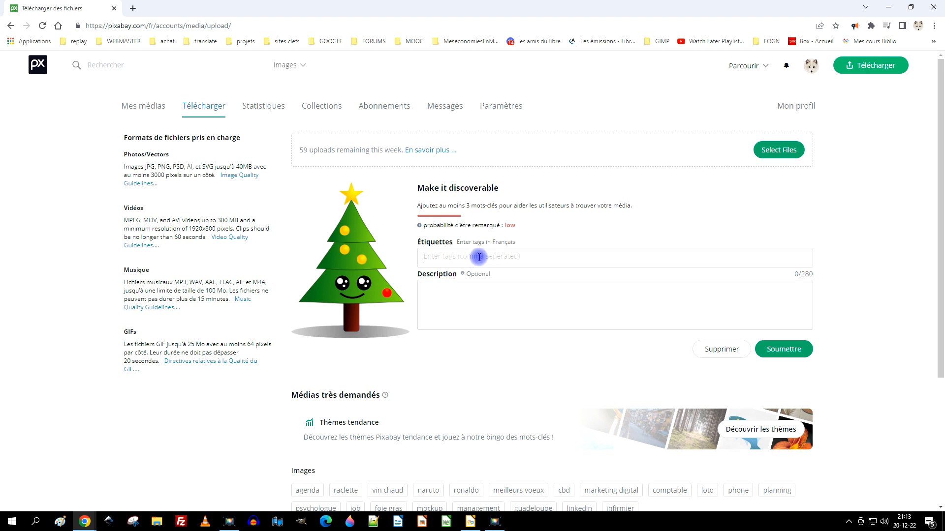
- Add the tags noël and sapin to the uploaded fir tree image
text(sapin)
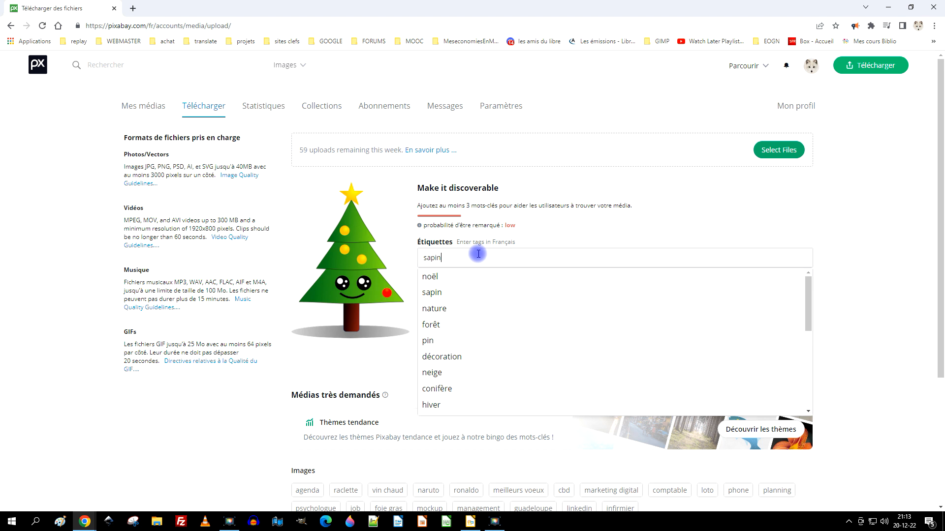
text( noel)
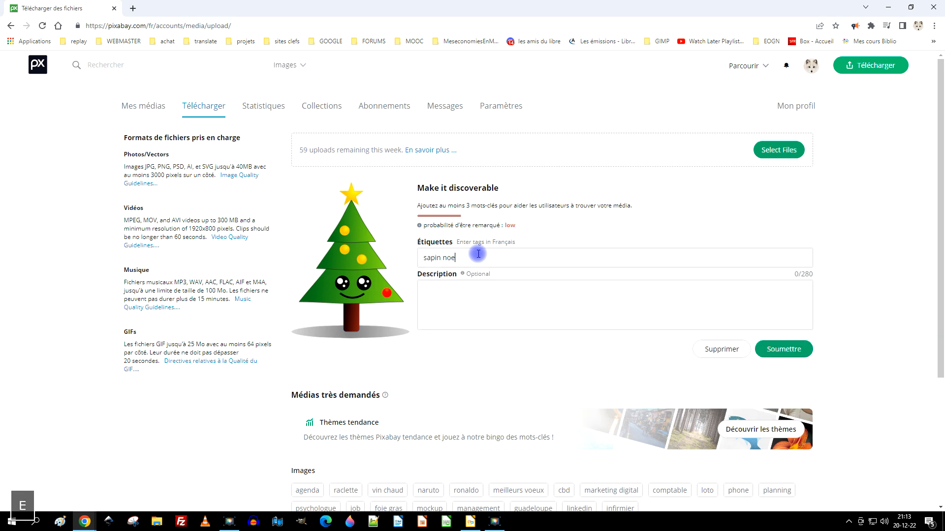
key(Down)
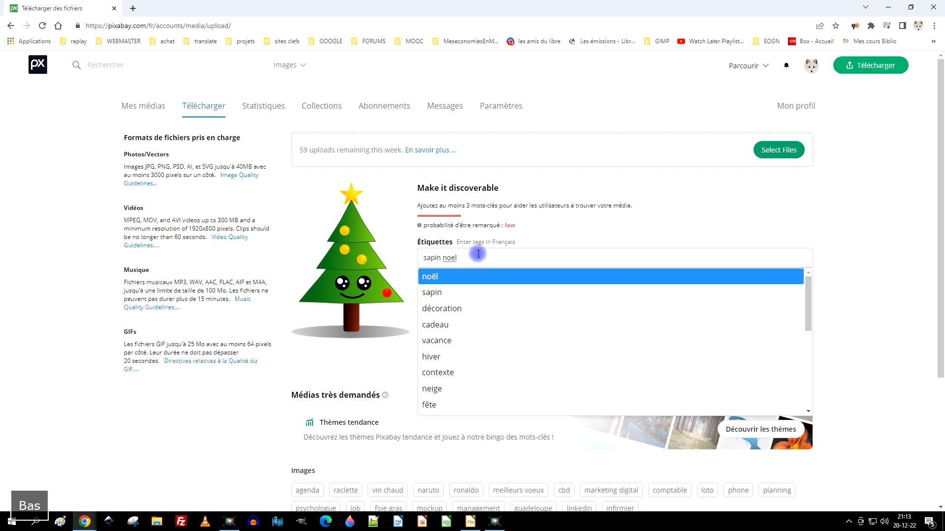
key(Return)
text(sapin)
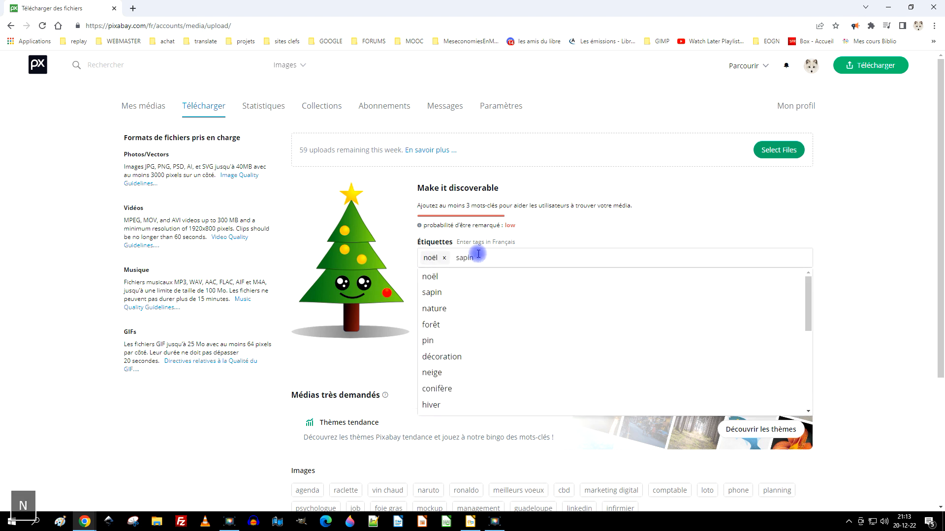
key(Return)
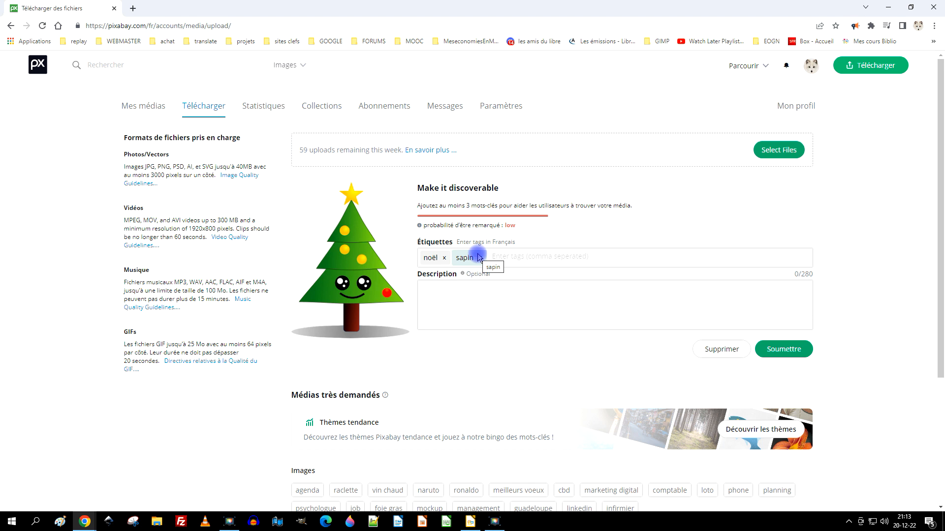
- Add the tags décoration and arbre to the fir tree image
text(décoratio)
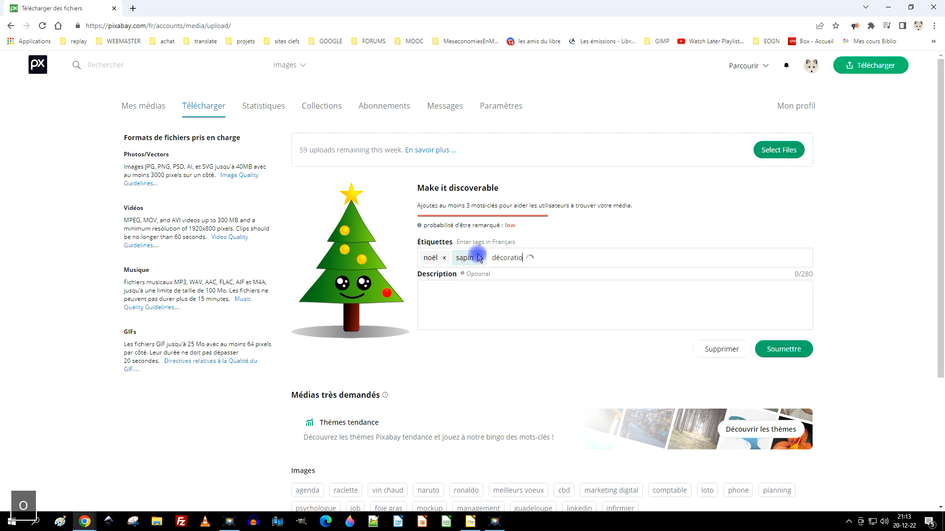
text(n)
key(Return)
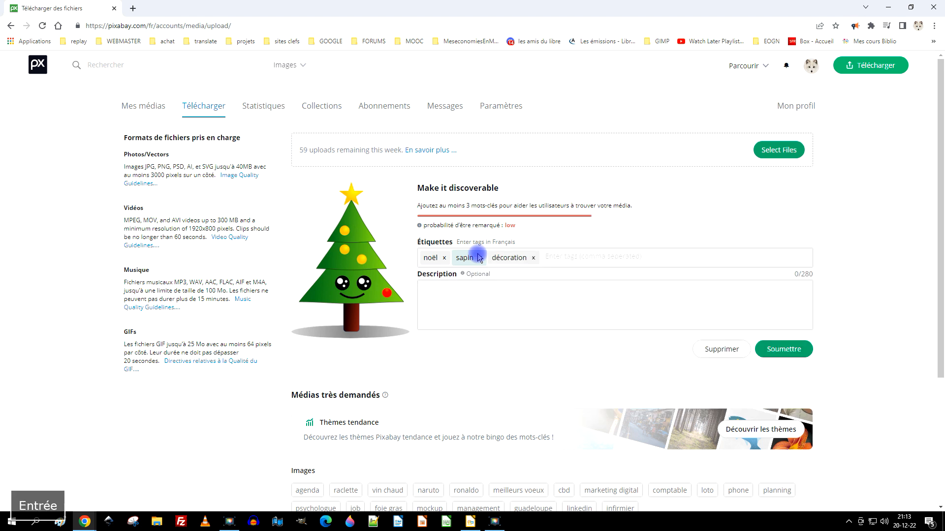
text(arbre)
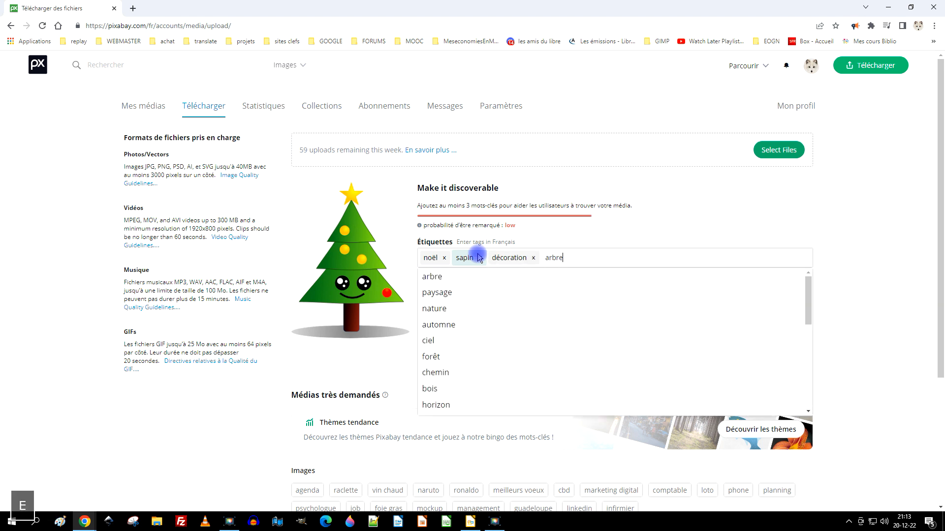
key(Down)
key(Return)
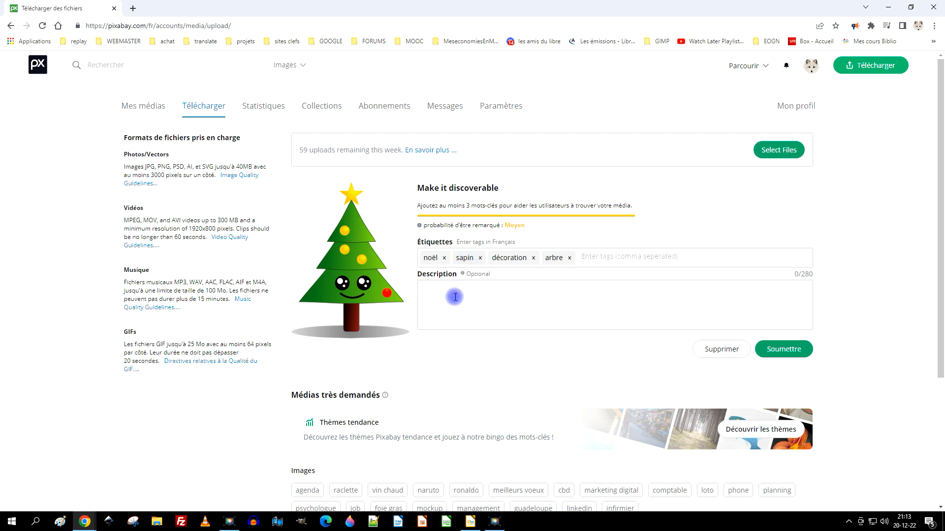
- Enter the description "sapin souriant heureux" and add étoile as a further tag
text(sapin sourian)
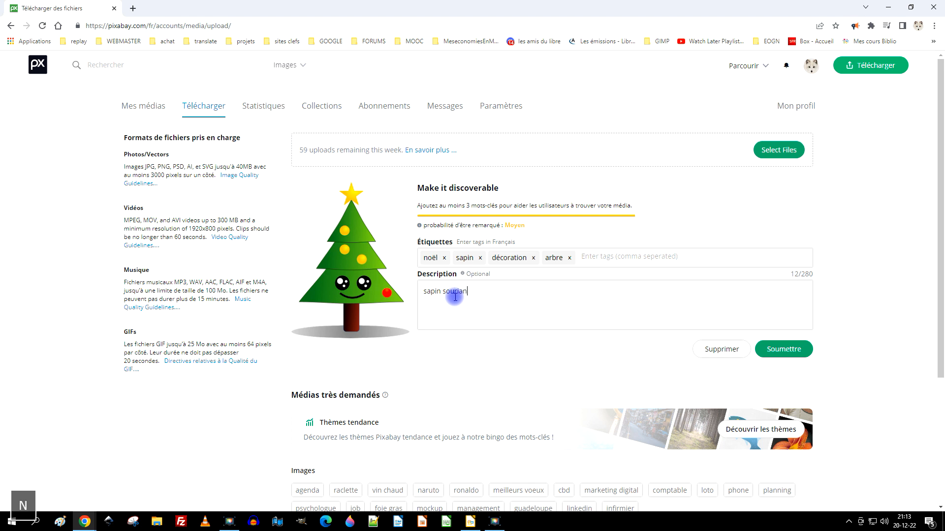
text(t heureux)
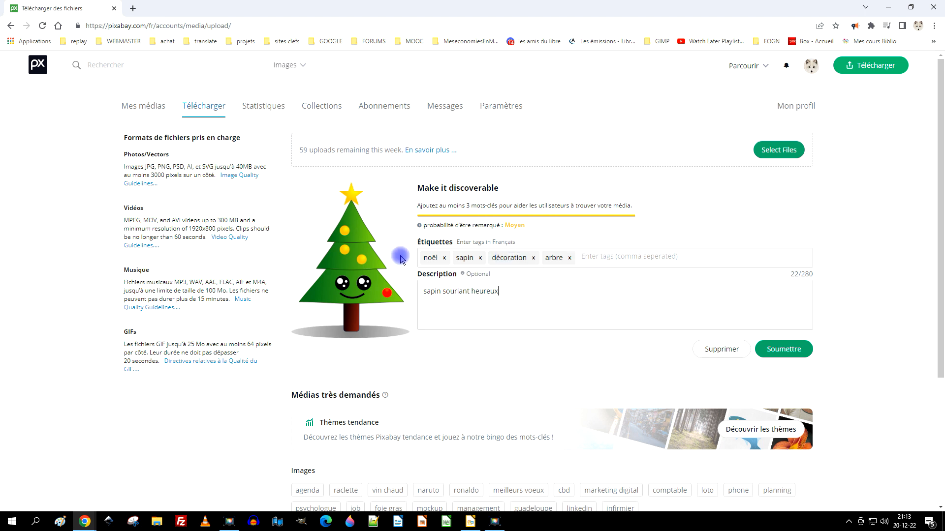
click(613, 253)
text(étoile)
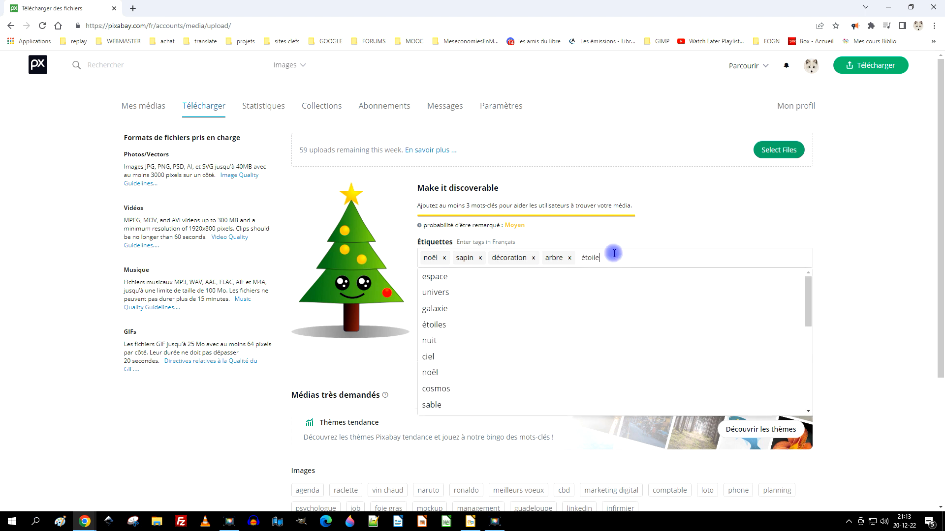
key(Return)
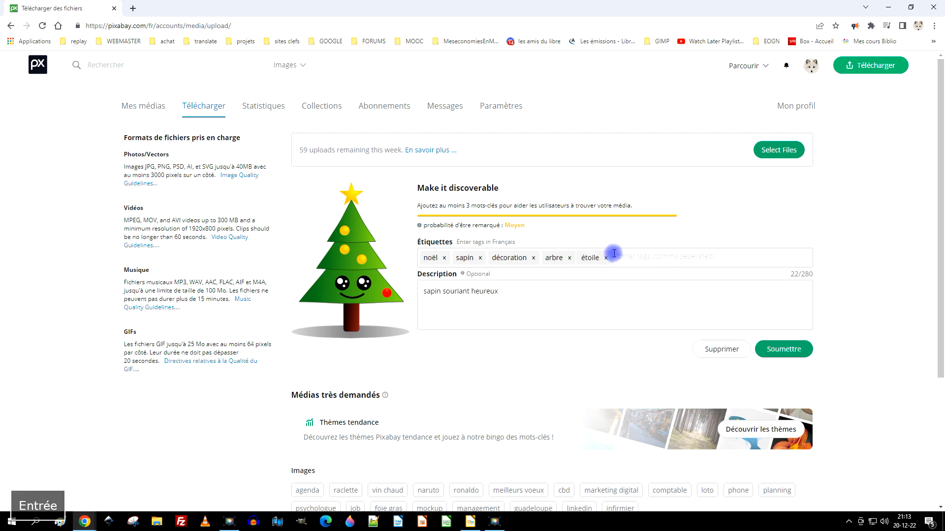
- Extend the description with "avec une étoile tout en haut" and submit the image to Pixabay
click(565, 301)
text(a)
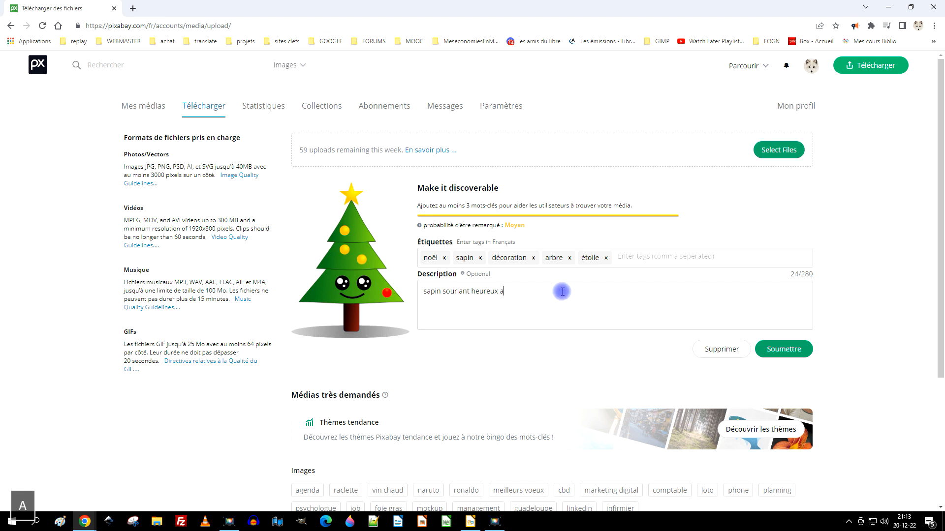
text(vec une étoile )
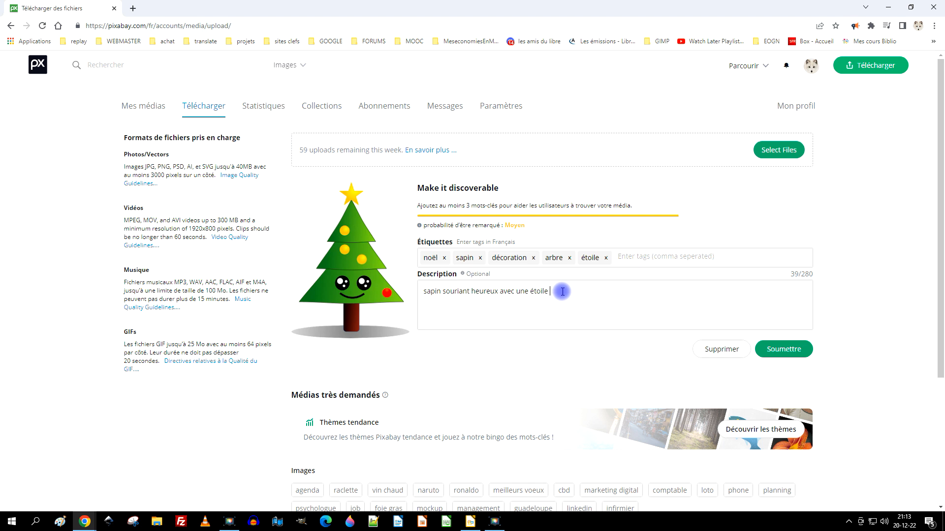
text(tout en haut)
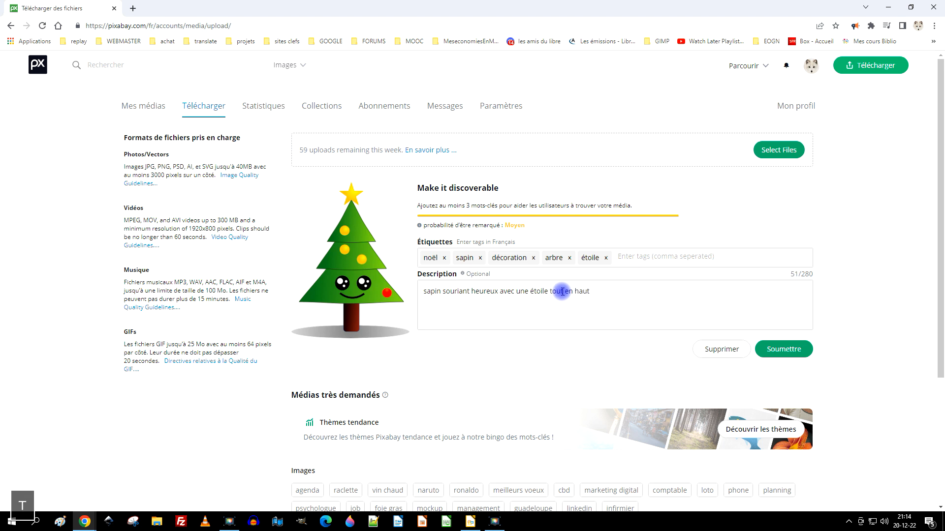
click(782, 350)
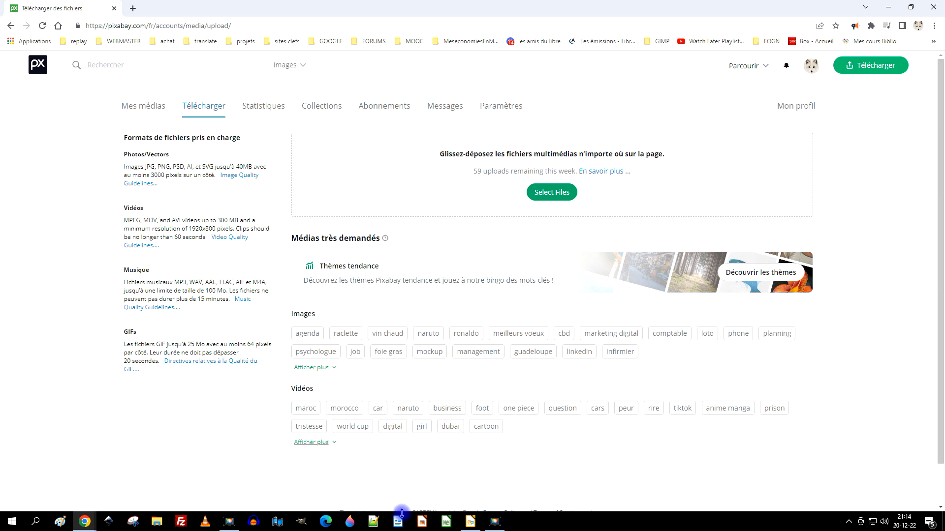
- Switch back to the fir tree drawing in LibreOffice Draw
click(470, 521)
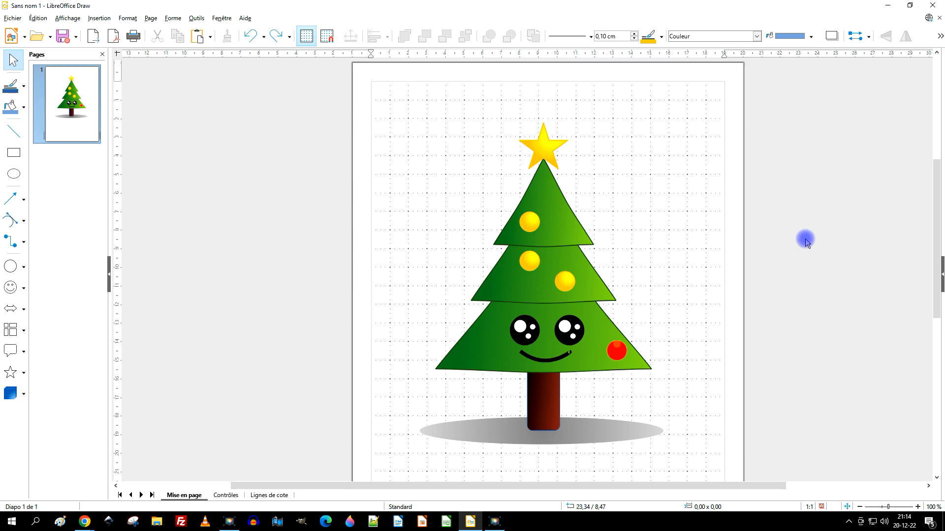
click(496, 523)
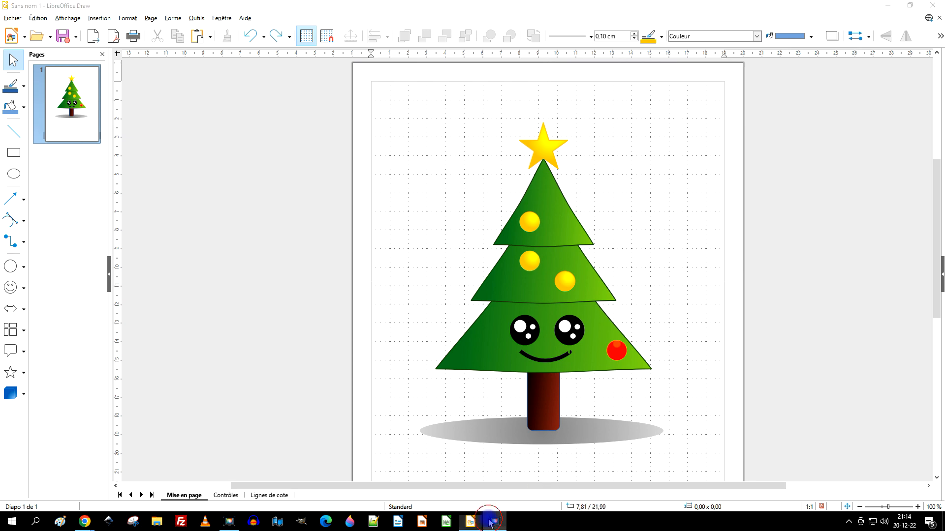